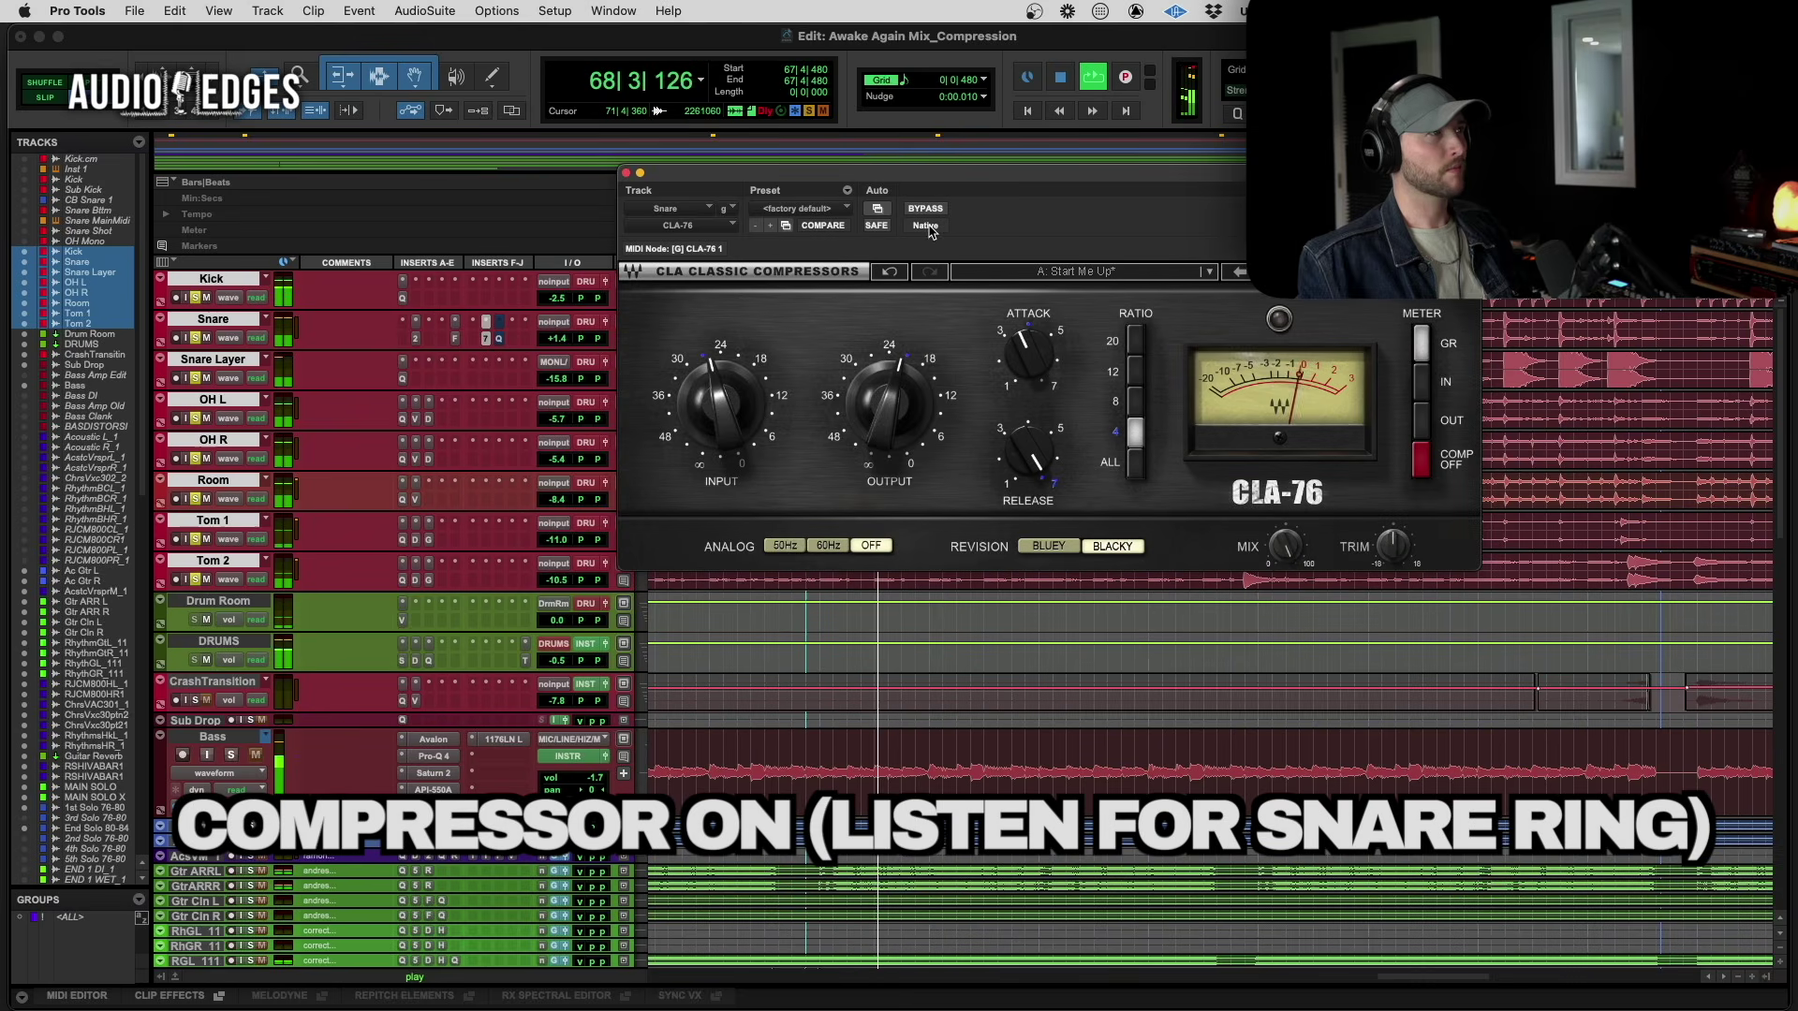
Compare the drums with the snare's CLA-76 compressor active and bypassed during playback, and close the plugin
click(930, 209)
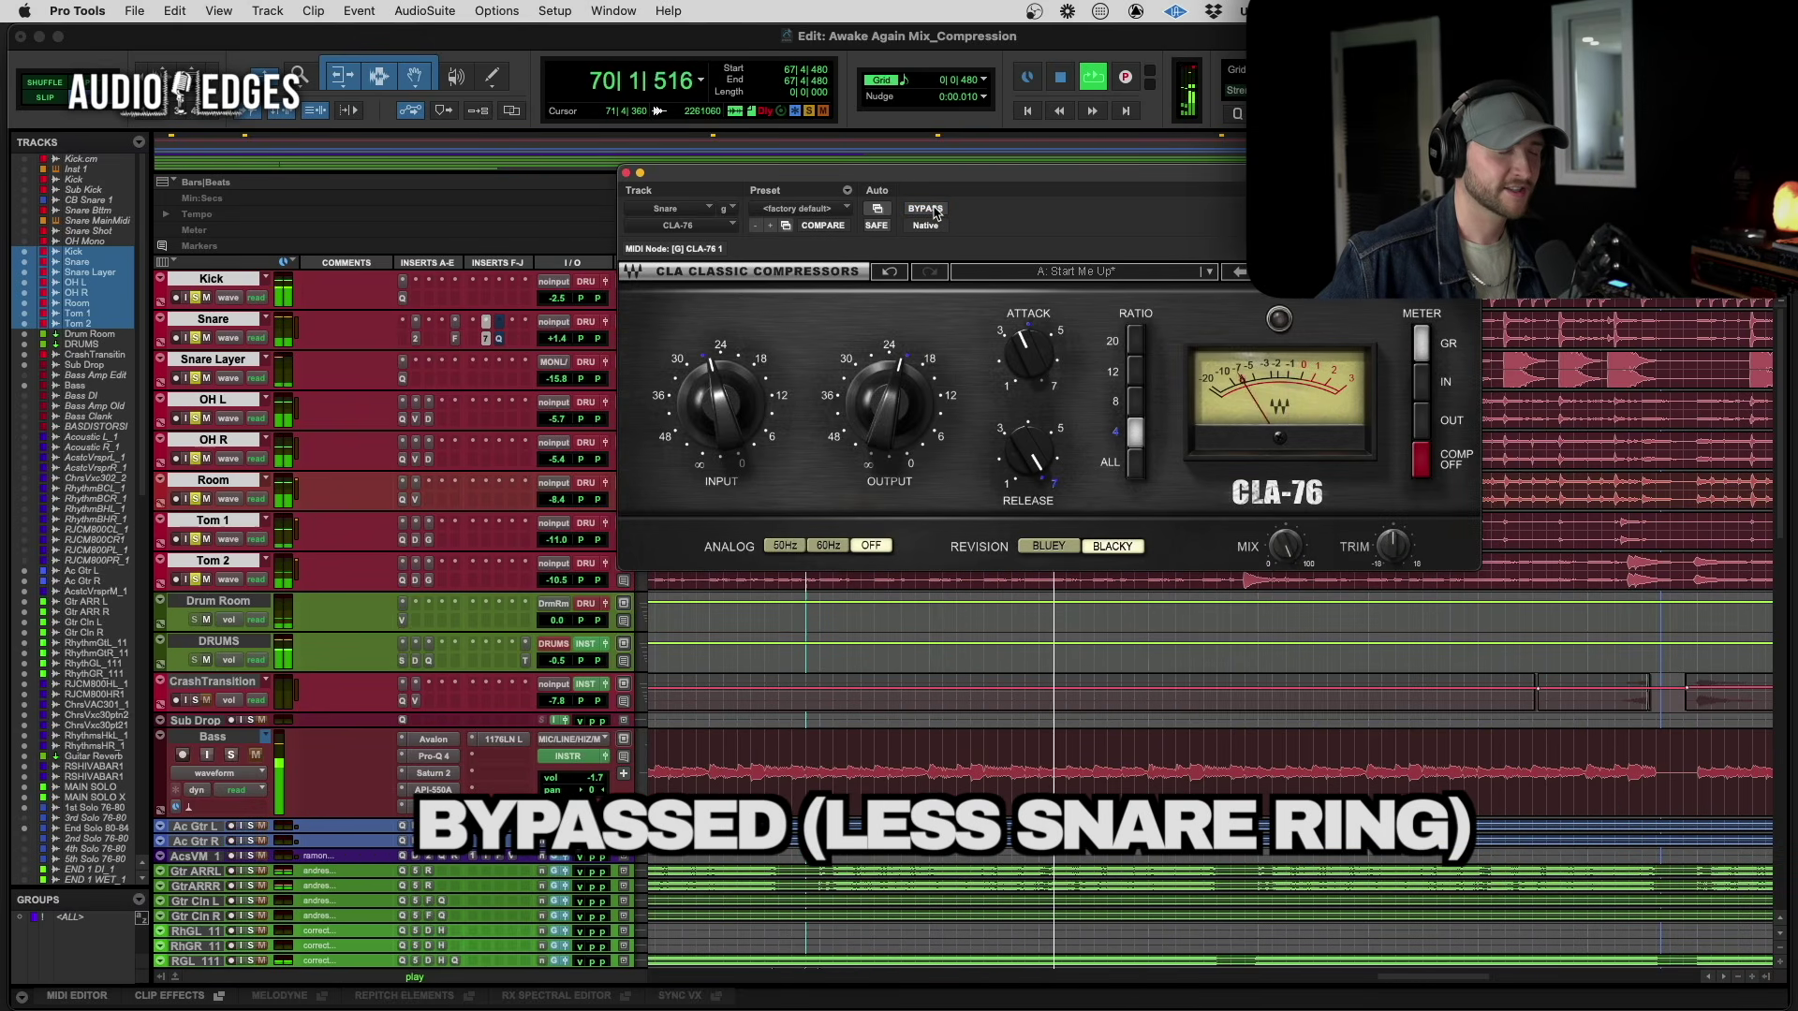
click(930, 208)
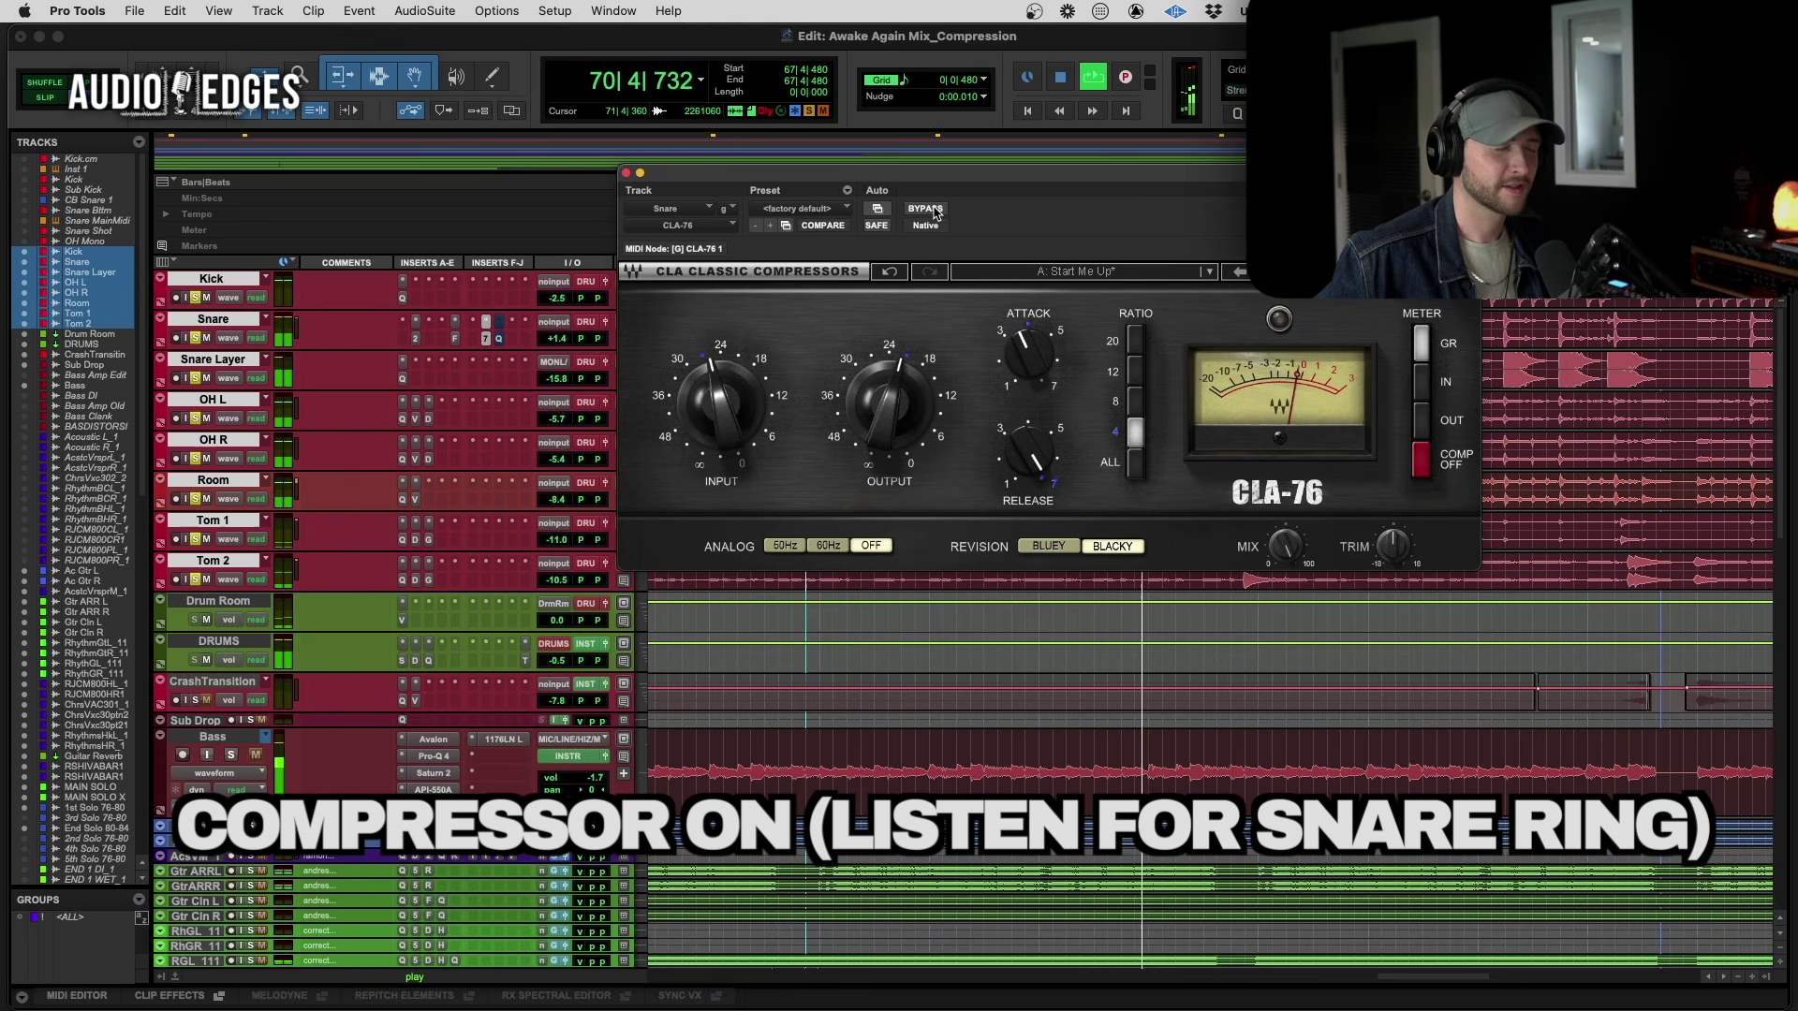
key(space)
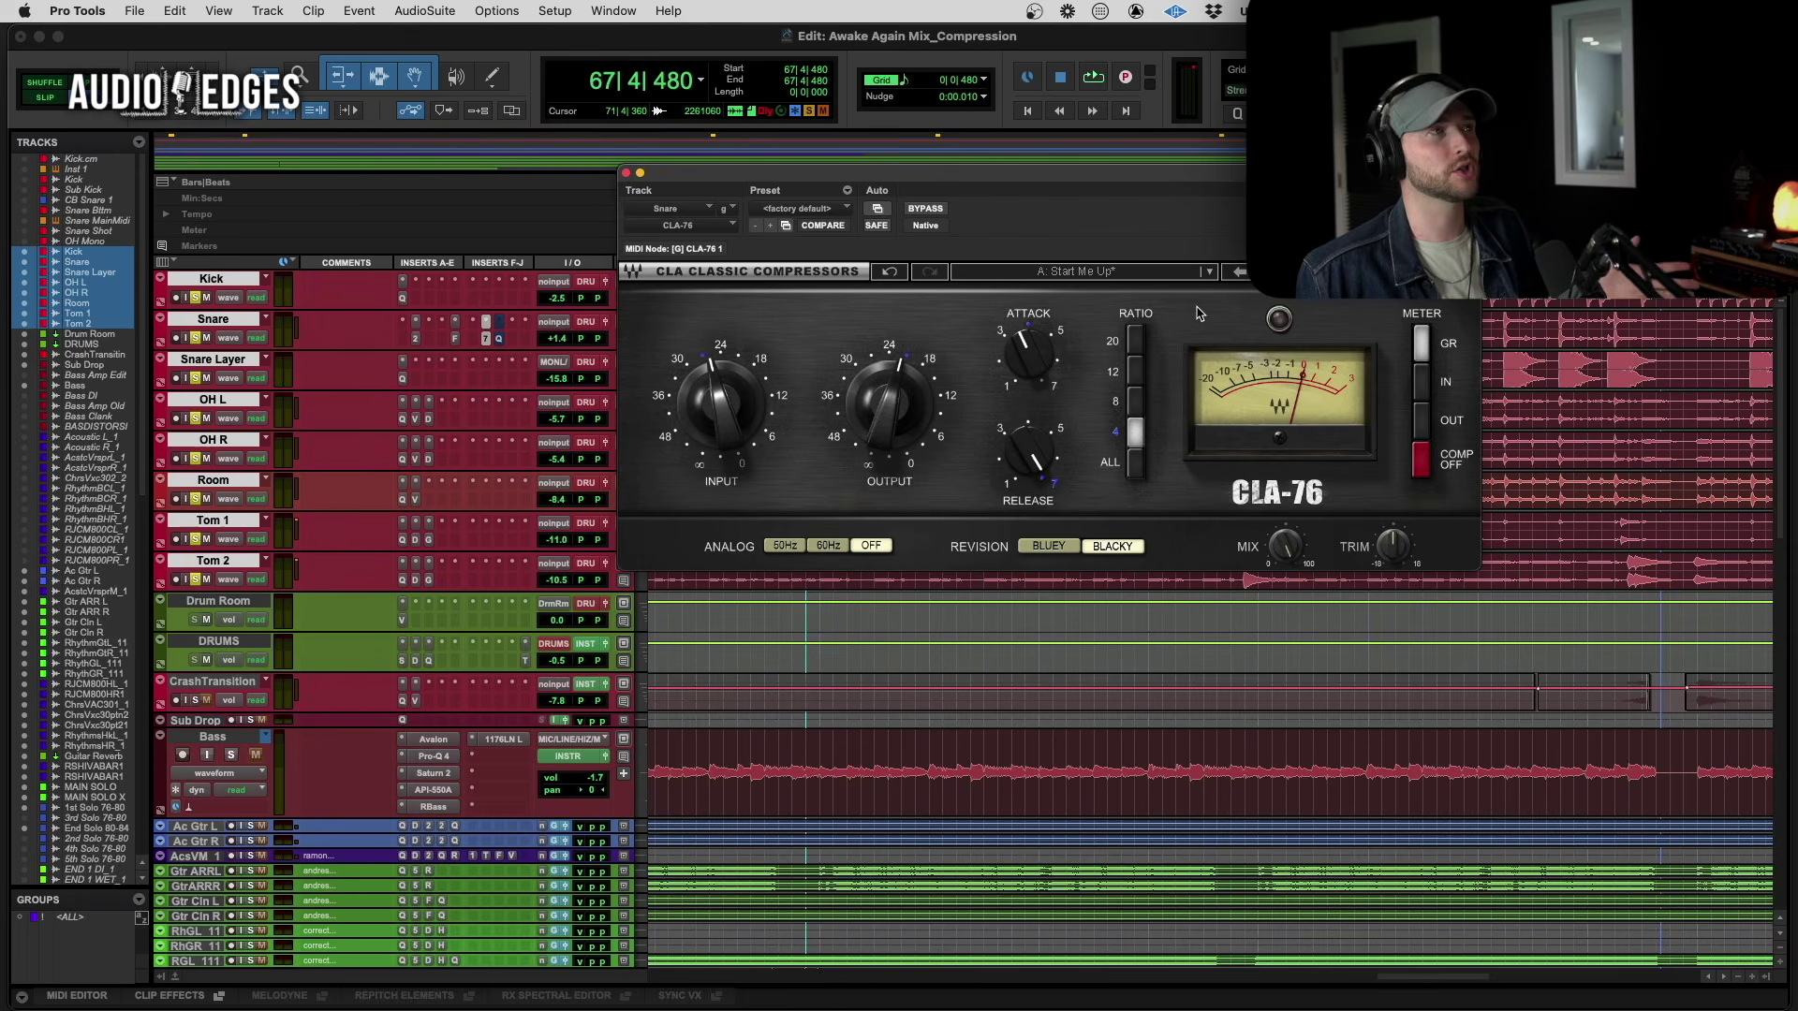
click(626, 174)
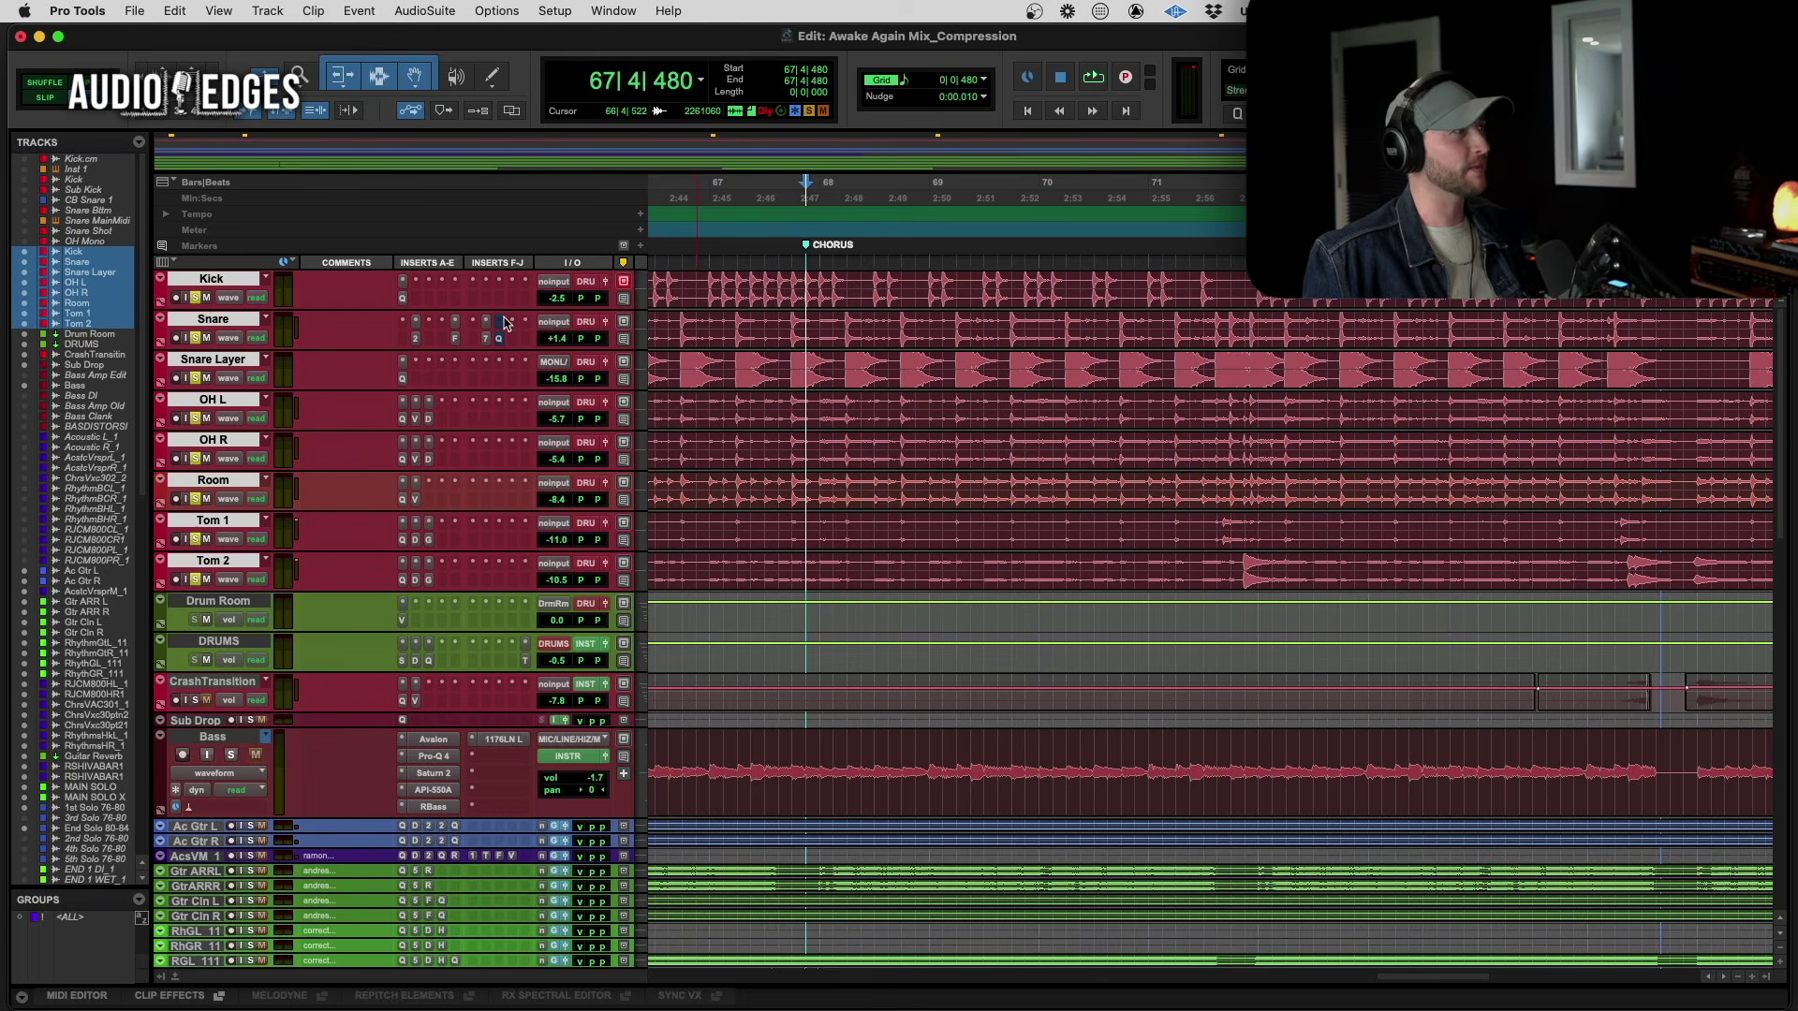
Reopen the CLA-76 on the Snare track, toggle its bypass repeatedly, and close the plugin
click(487, 341)
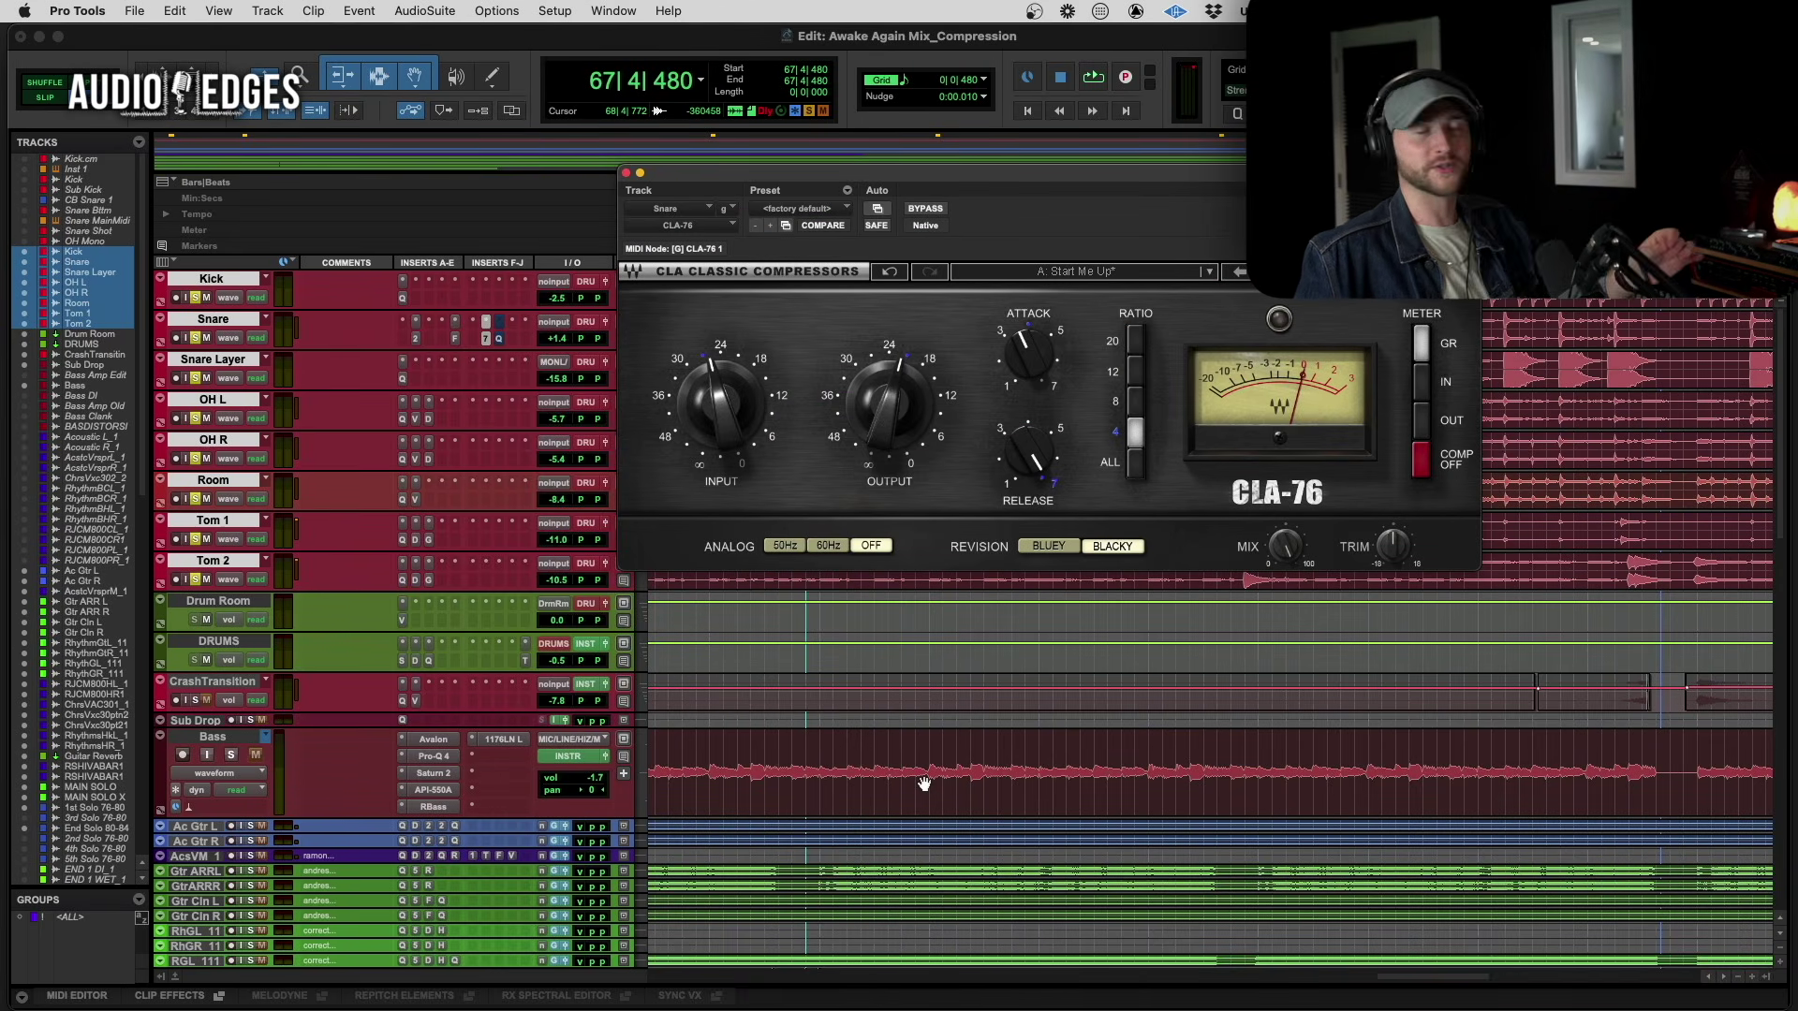
click(931, 210)
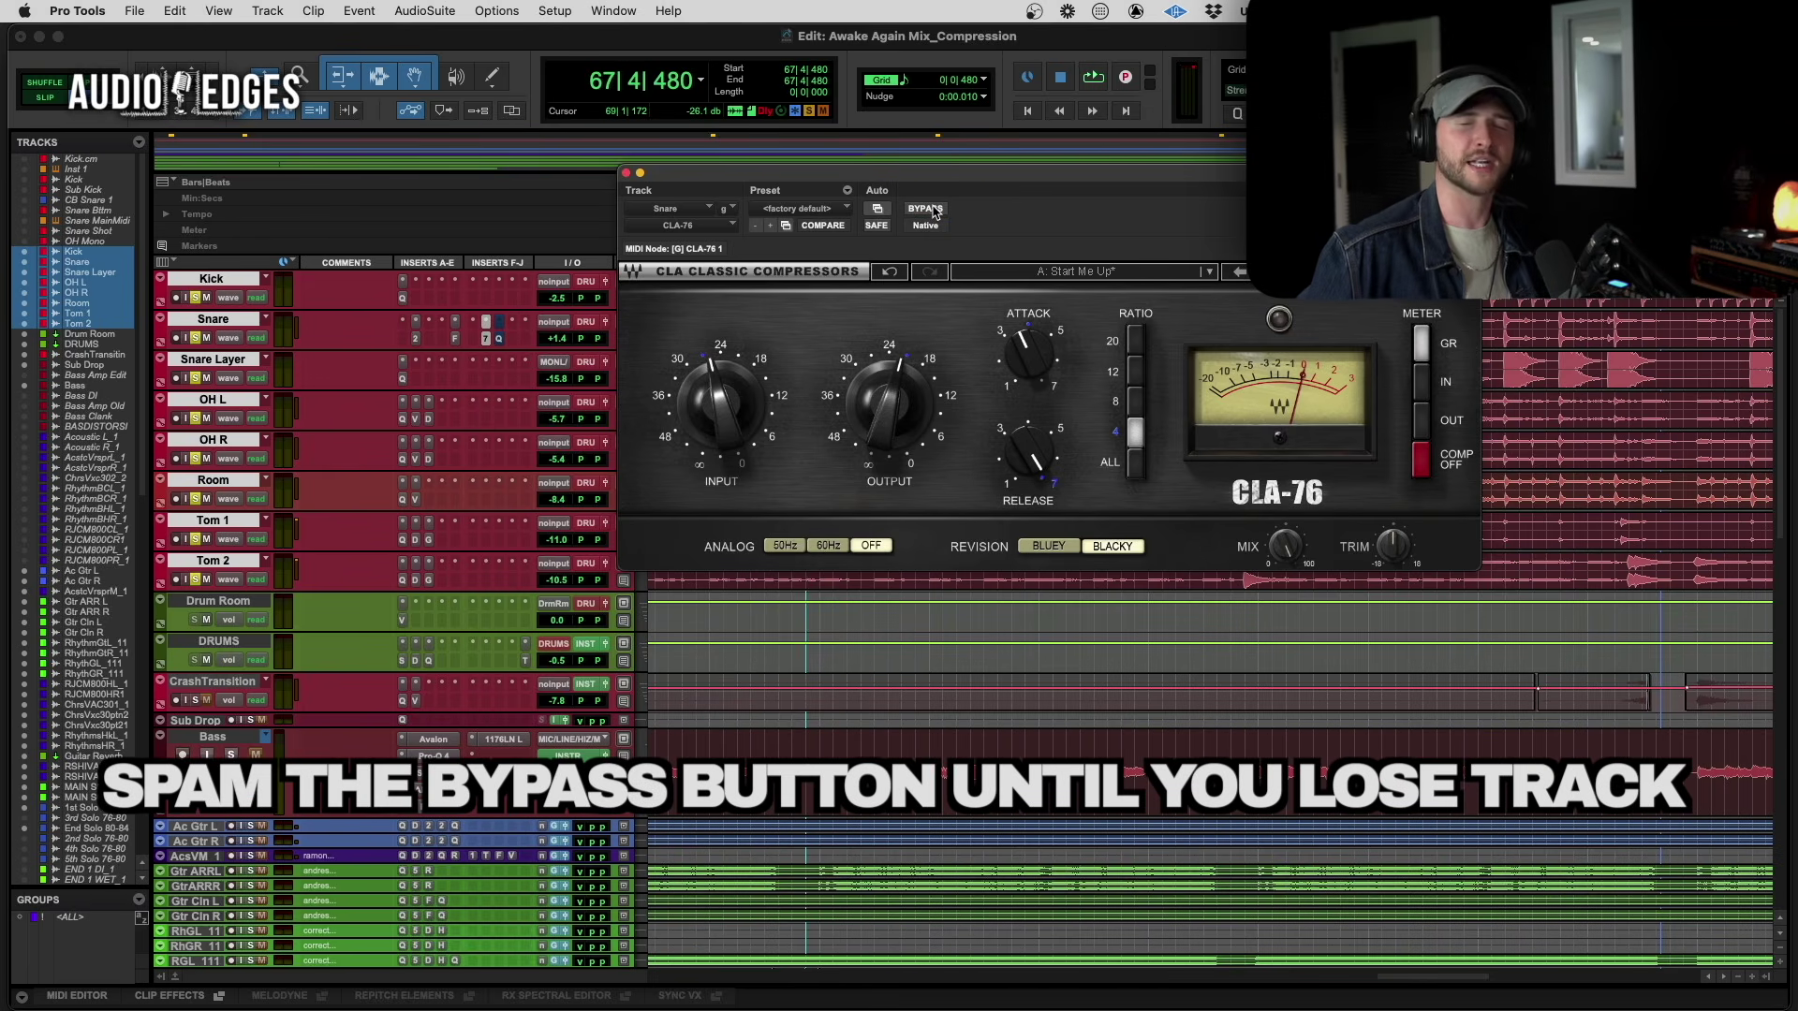
click(931, 210)
click(931, 209)
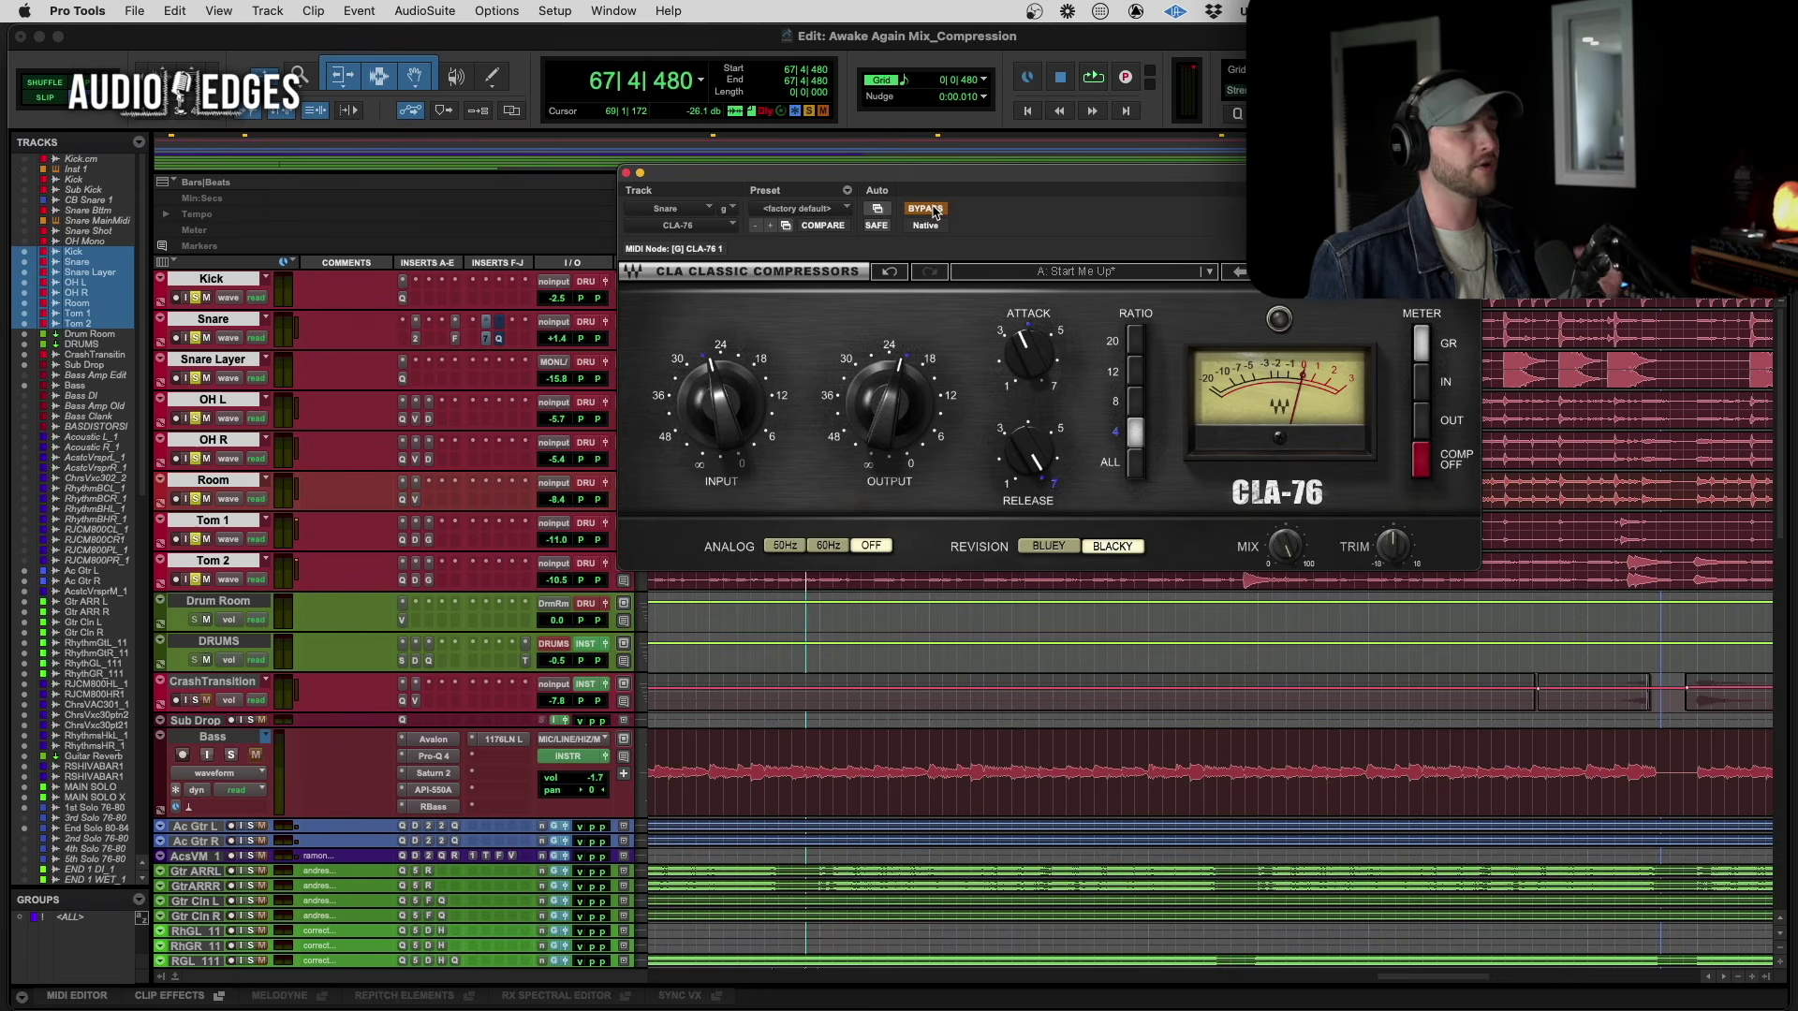
click(627, 174)
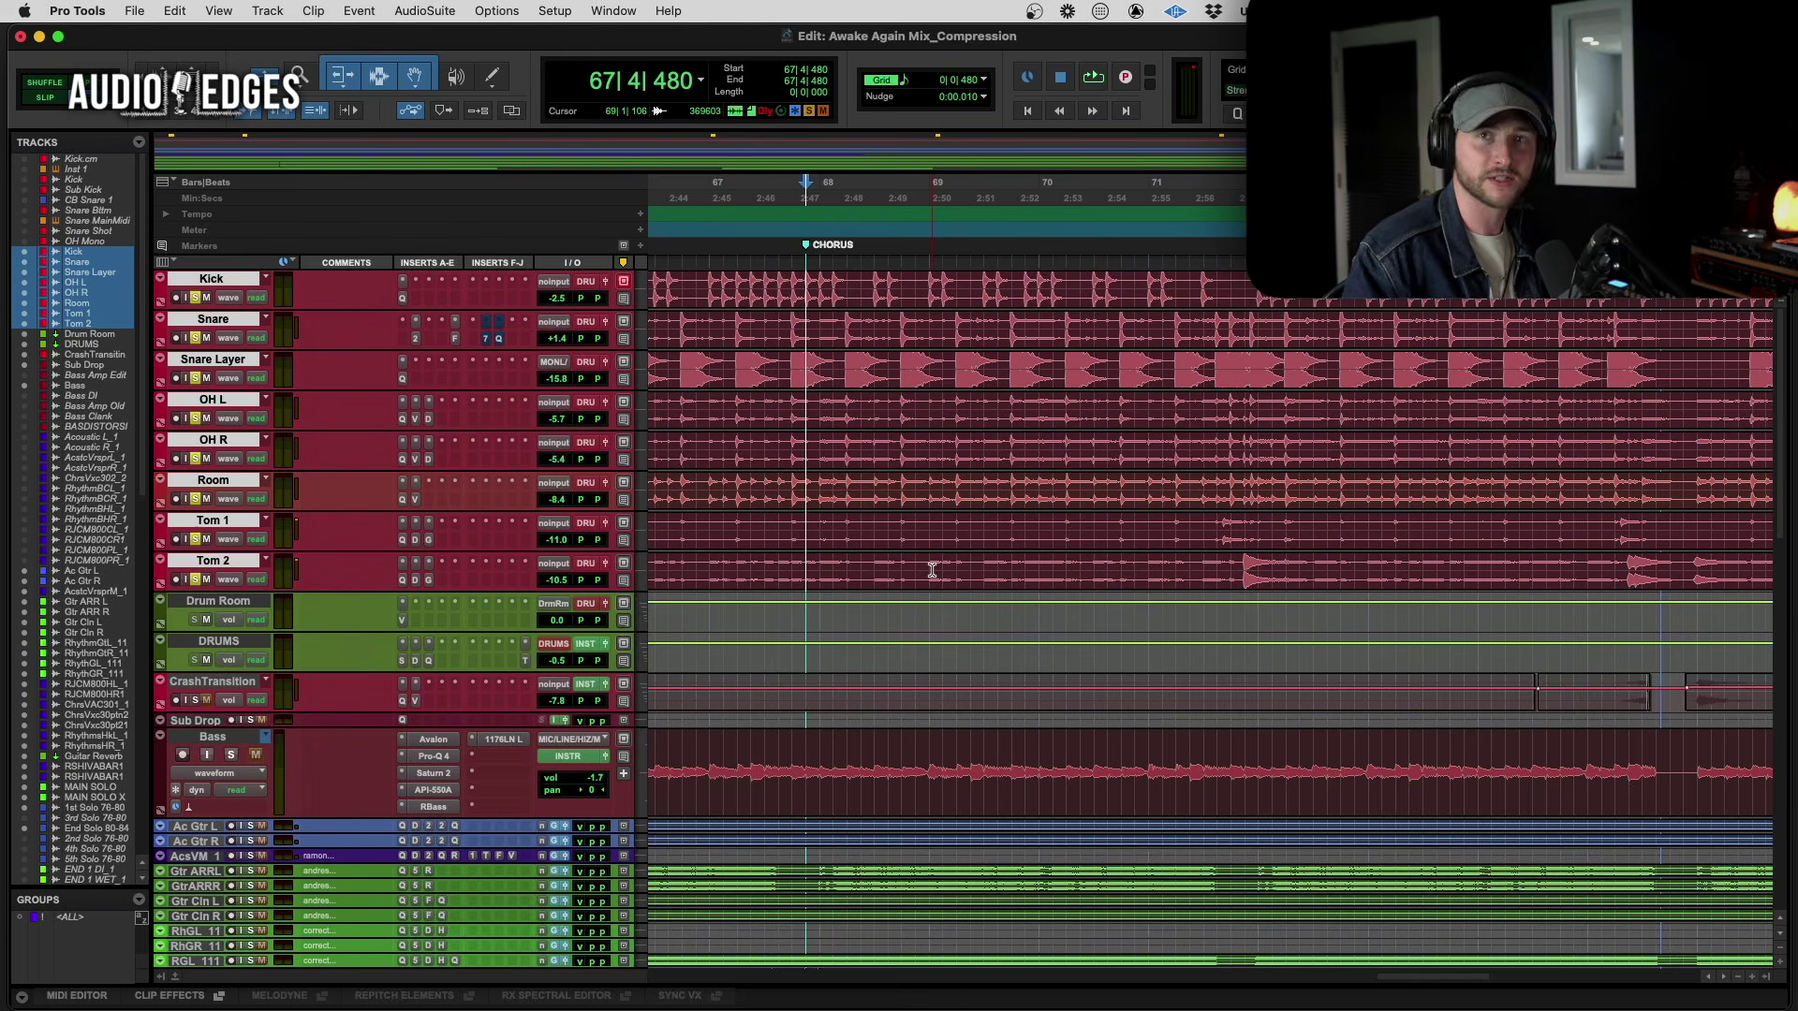
Solo the Bass track and audition it from the CHORUS marker with its 1176LN compressor bypassed
click(503, 738)
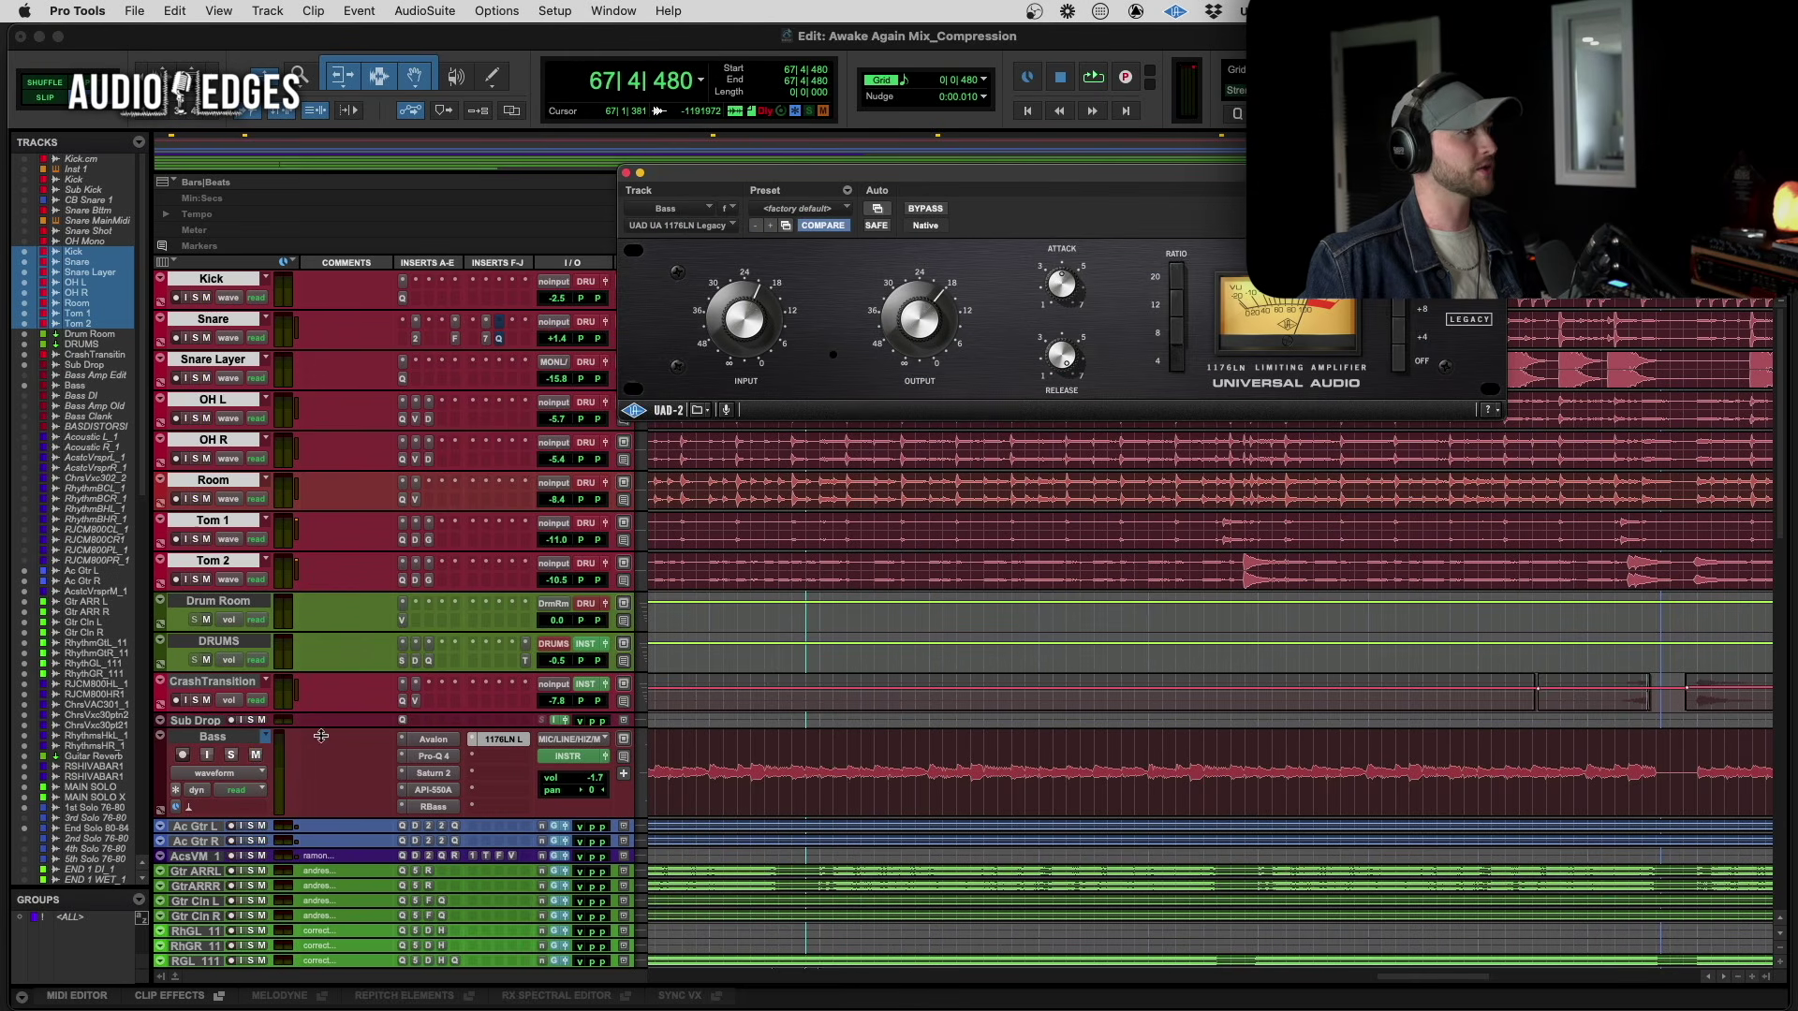
click(233, 756)
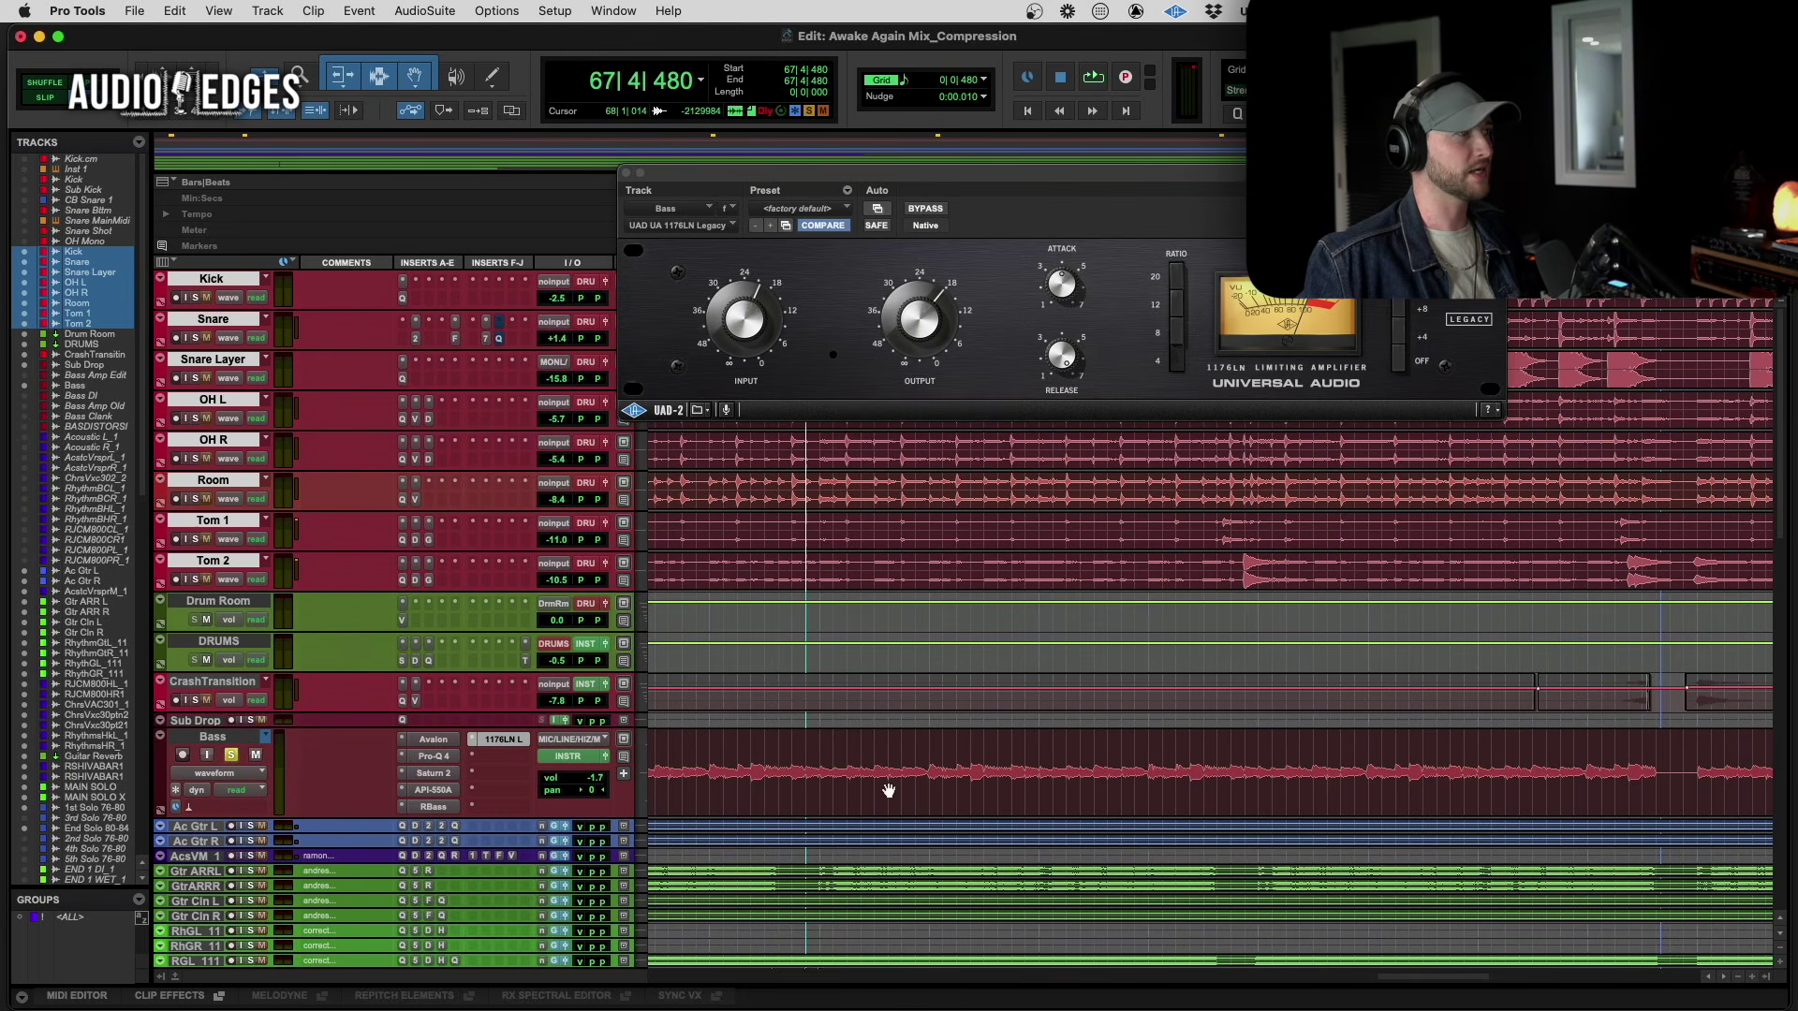
click(823, 761)
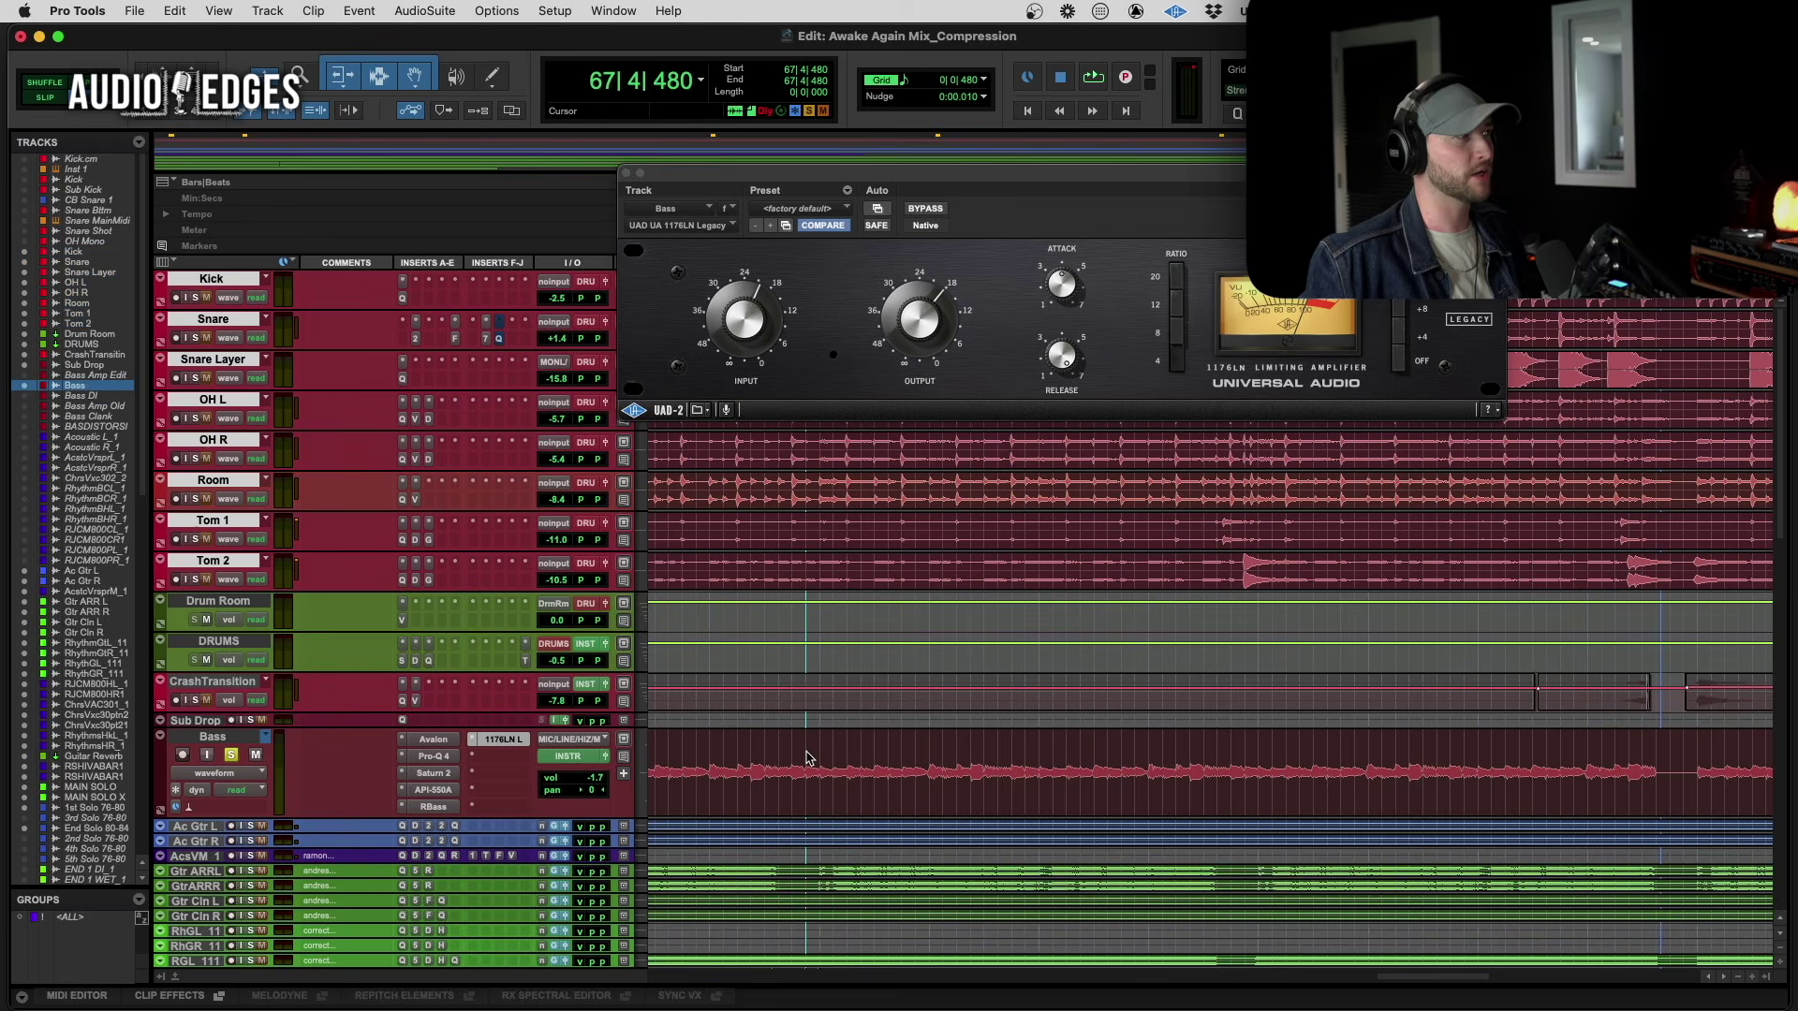
click(926, 210)
key(space)
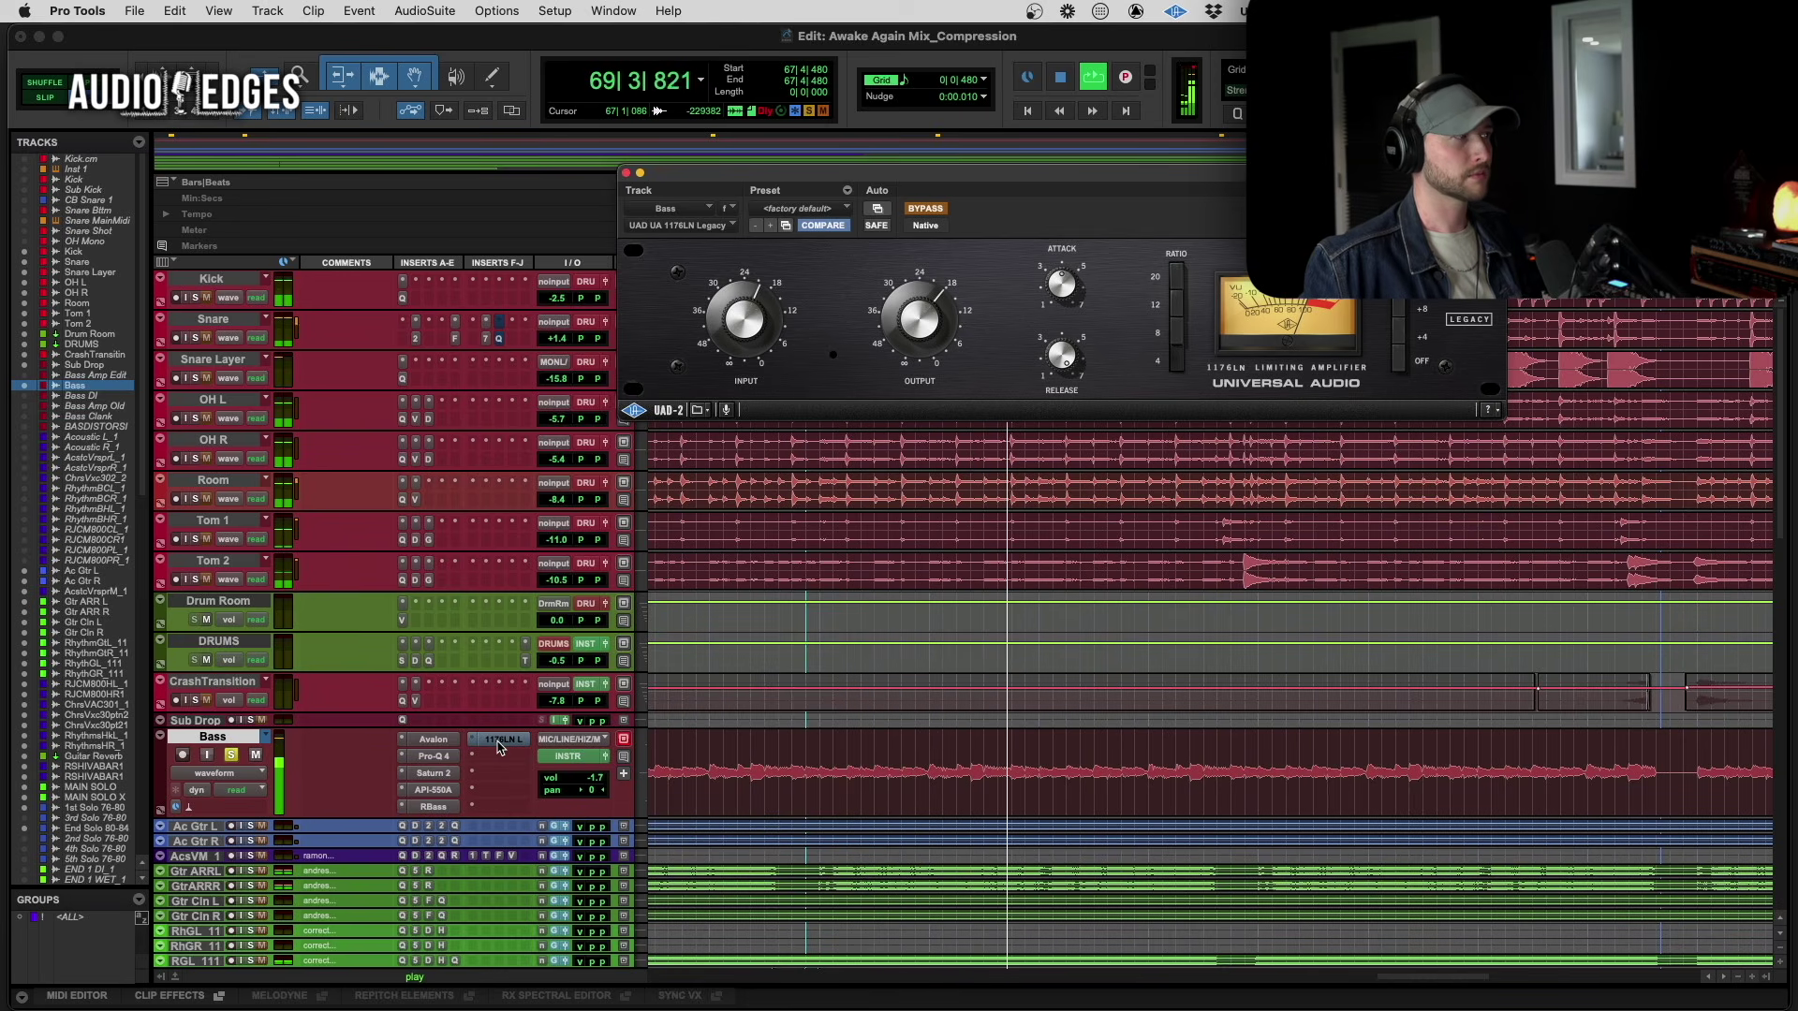
key(space)
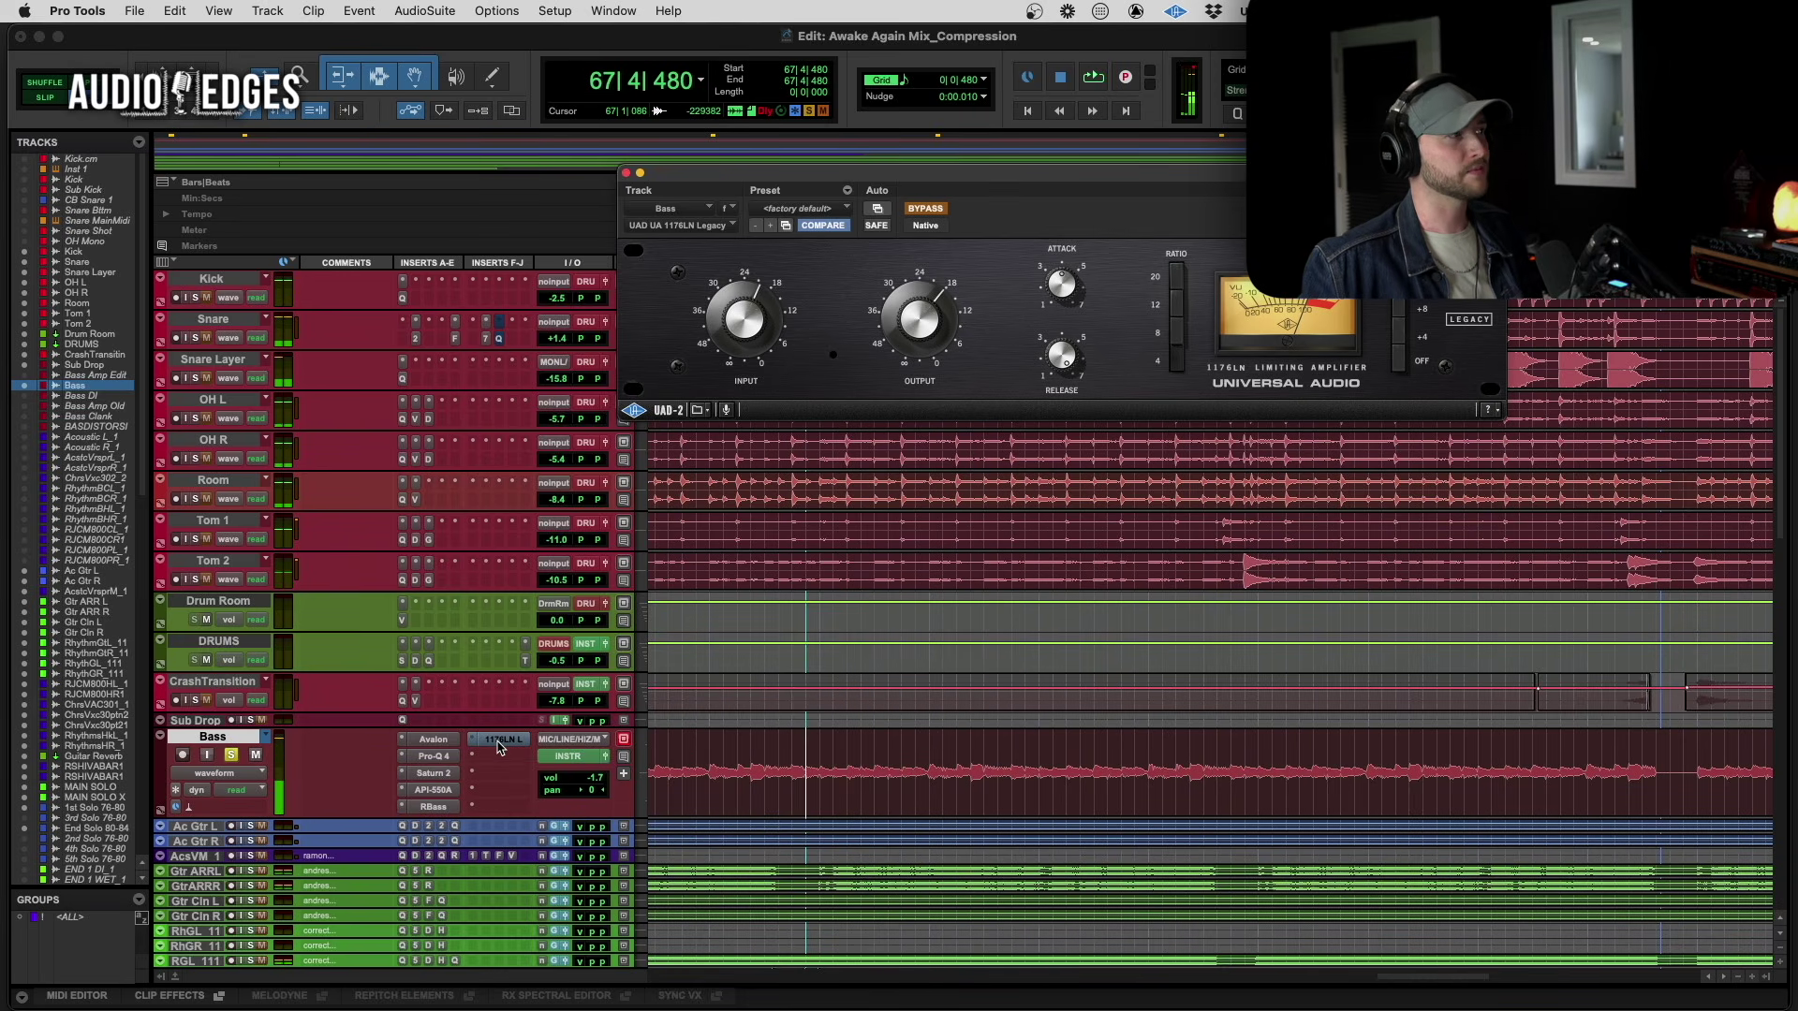
View the bass API-550A equalizer, audition the soloed bass with the 1176LN active, and unsolo the track
click(438, 789)
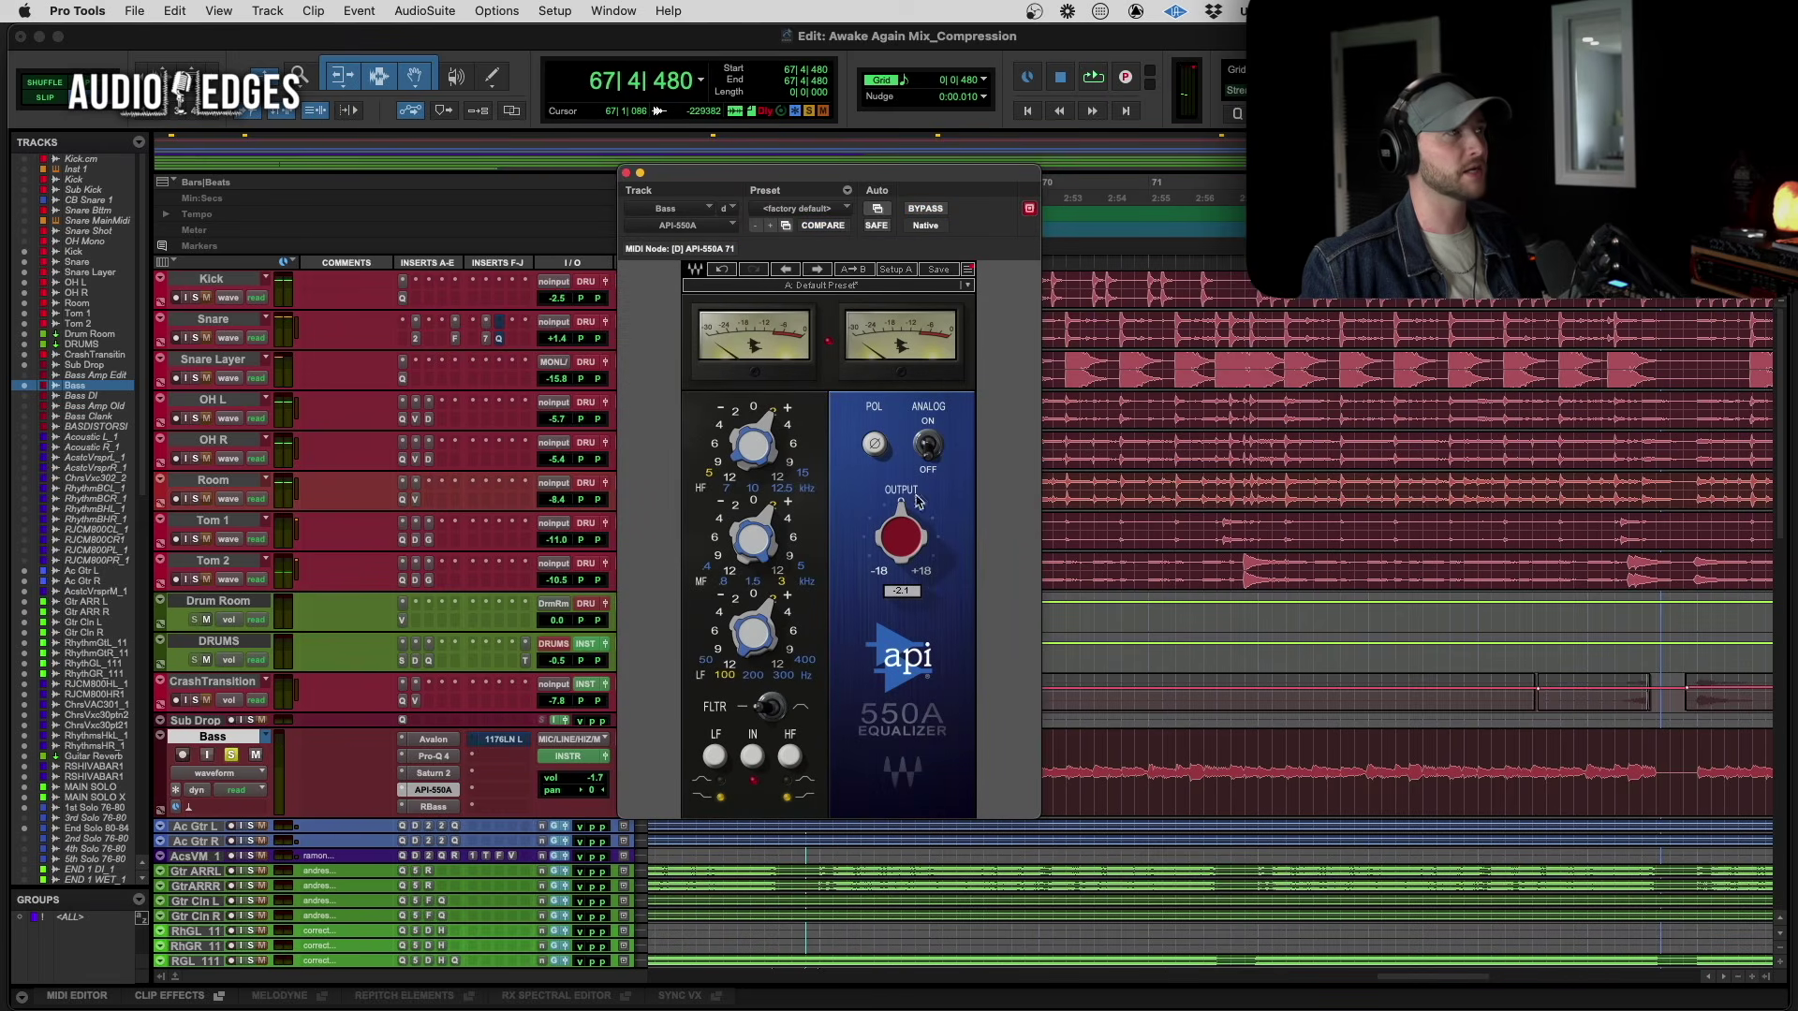
click(626, 173)
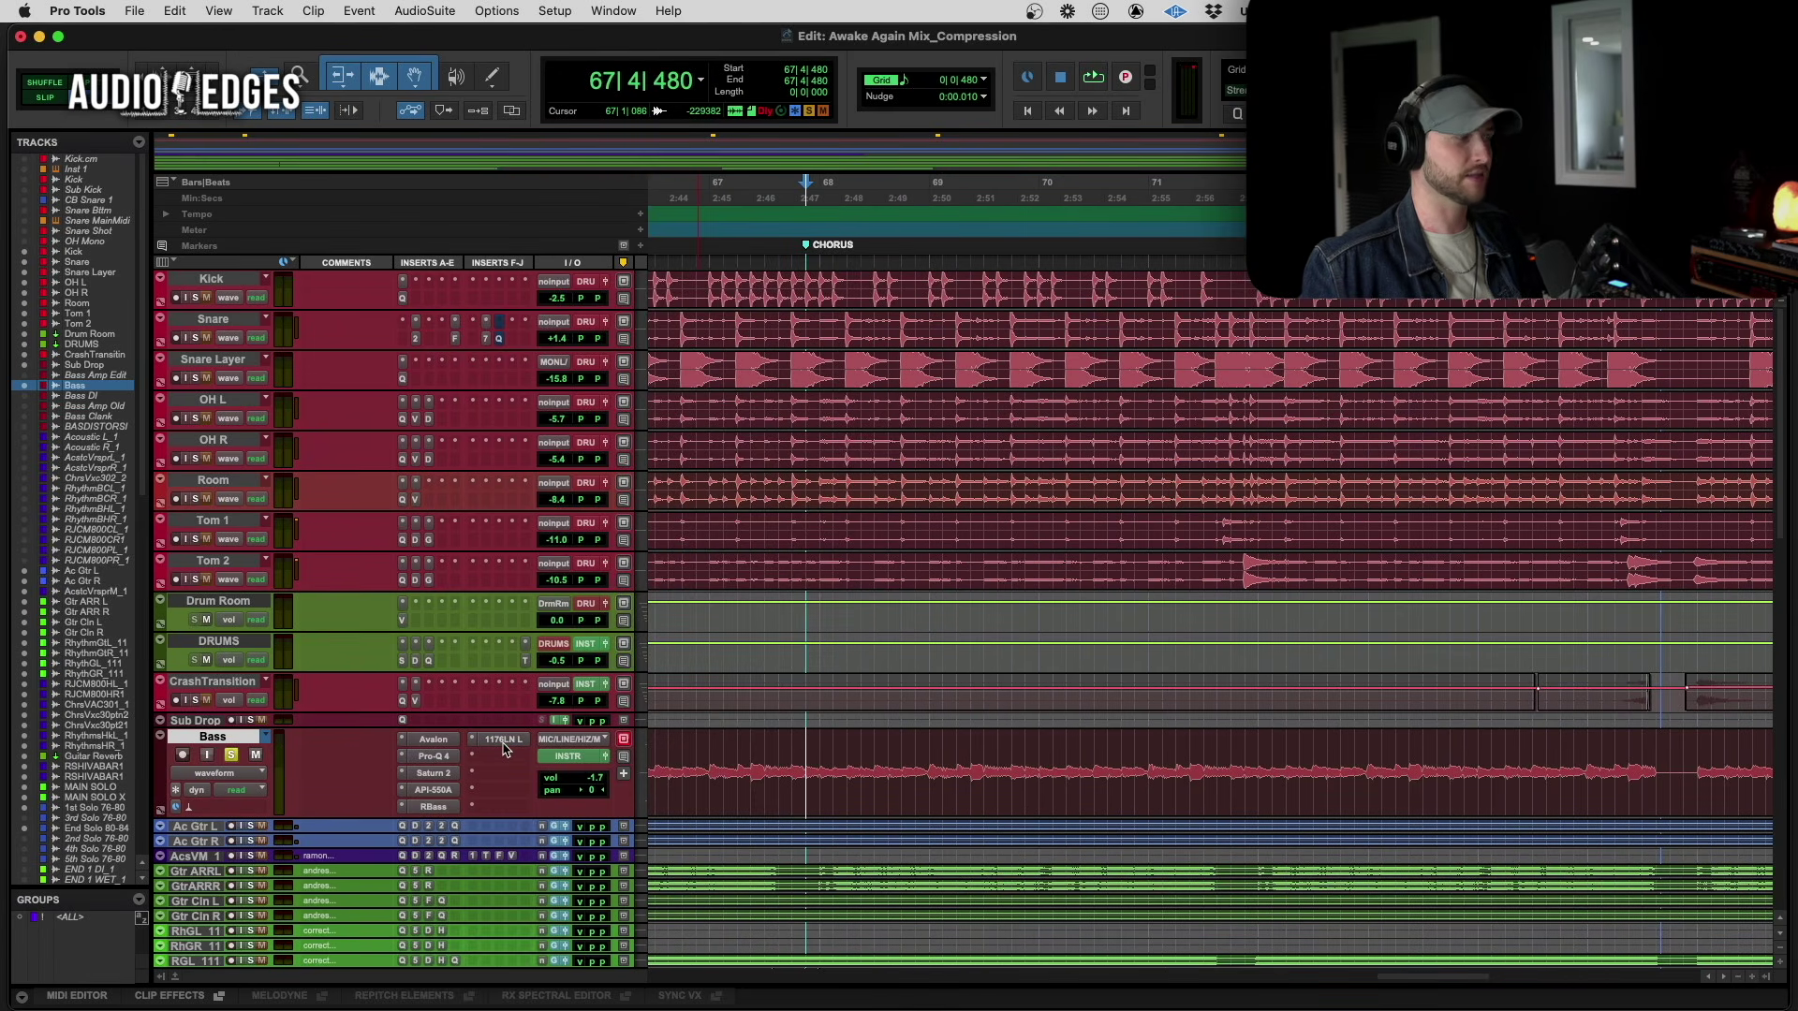
click(502, 746)
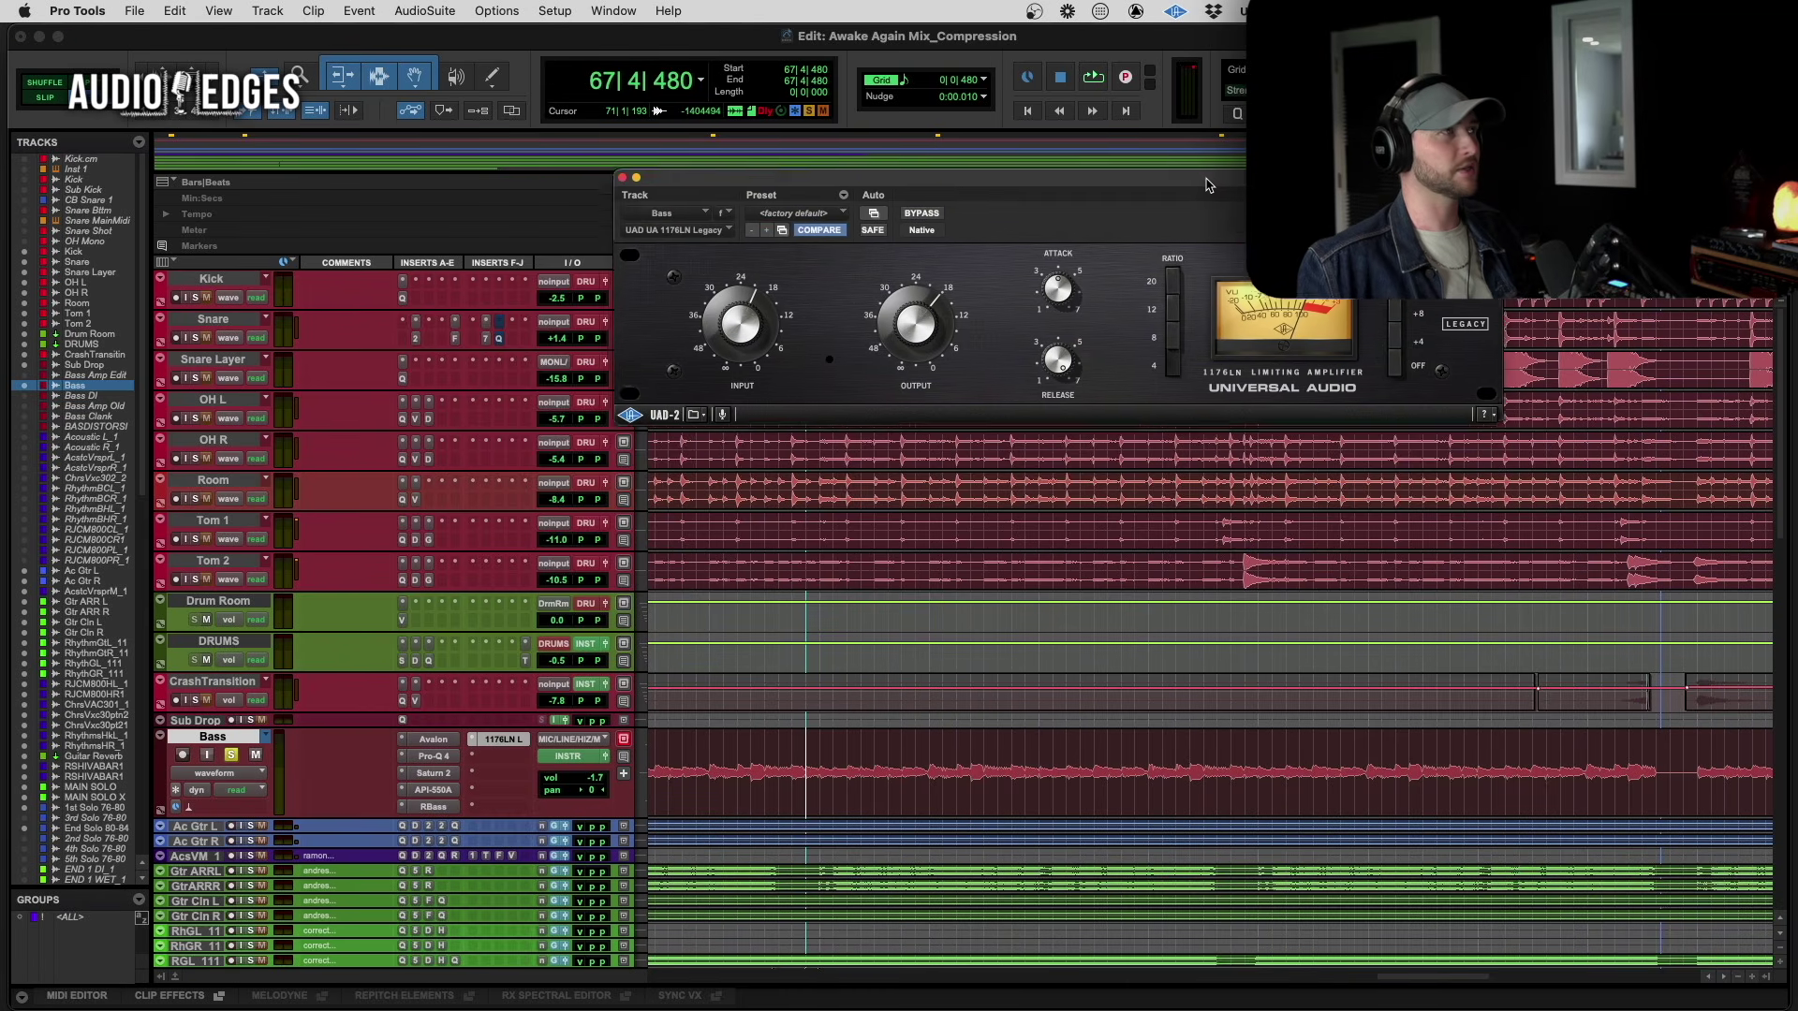
drag(1205, 178, 1152, 333)
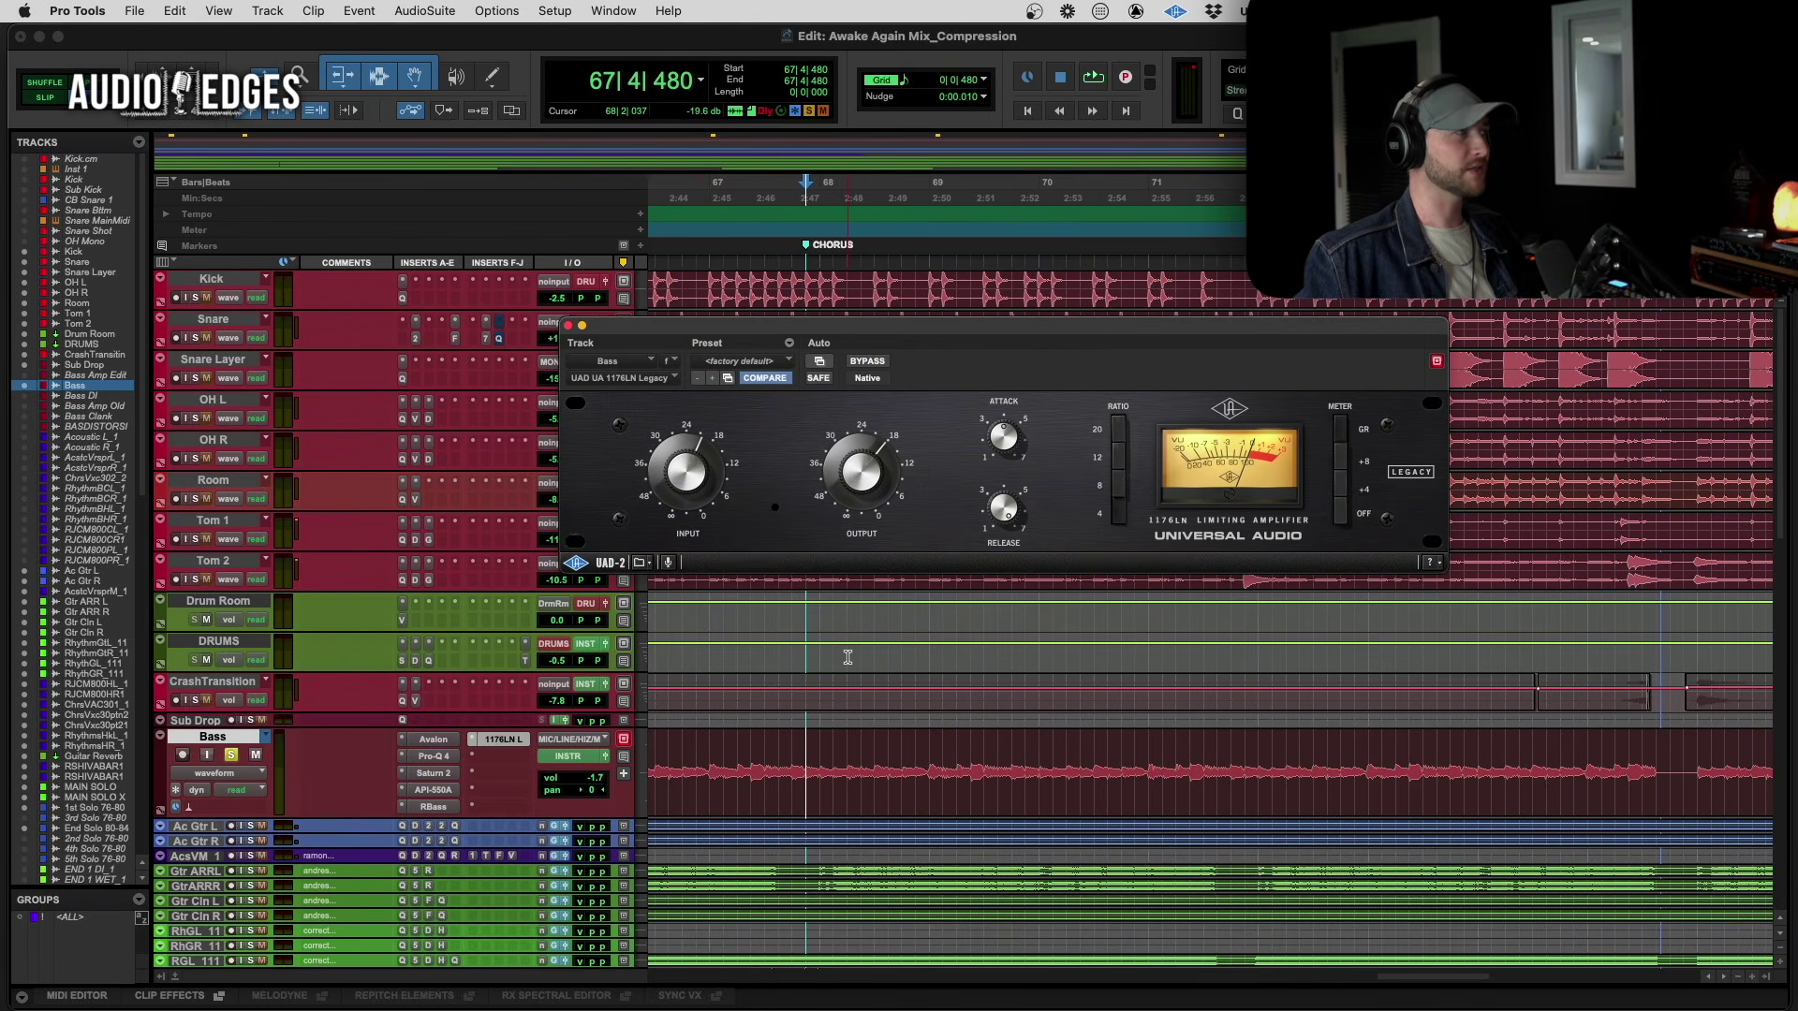
key(space)
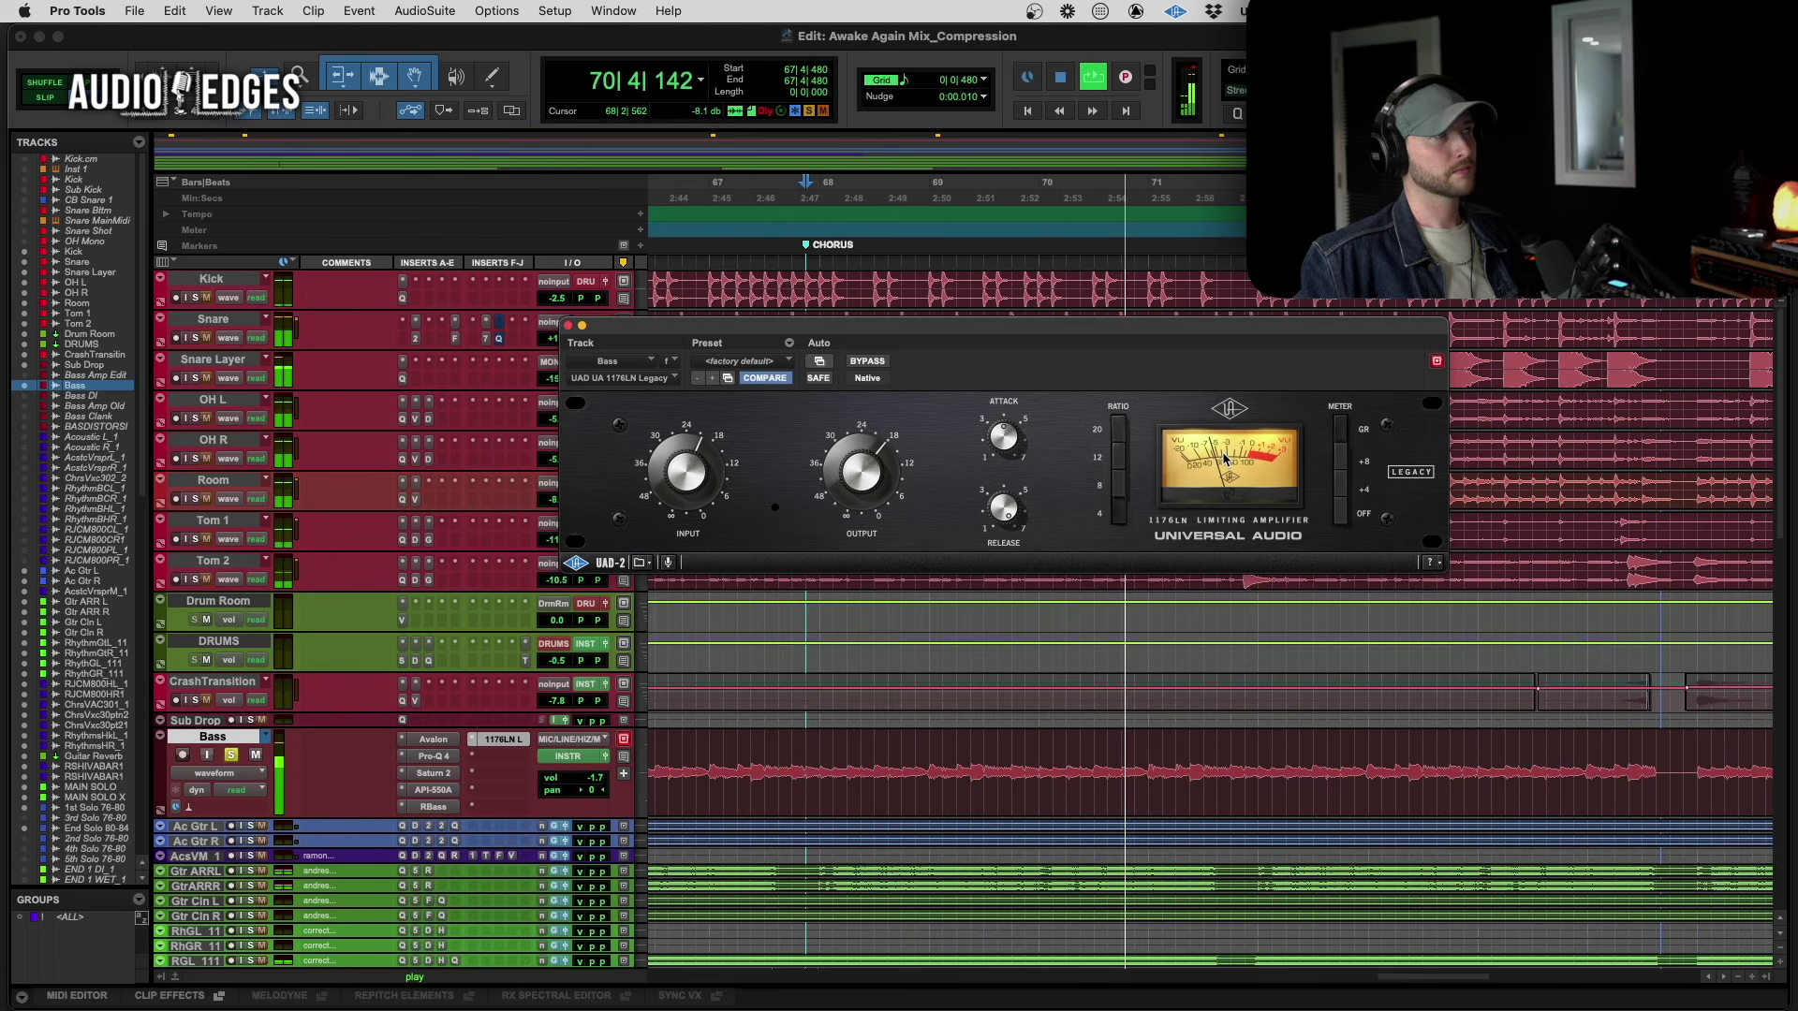
key(space)
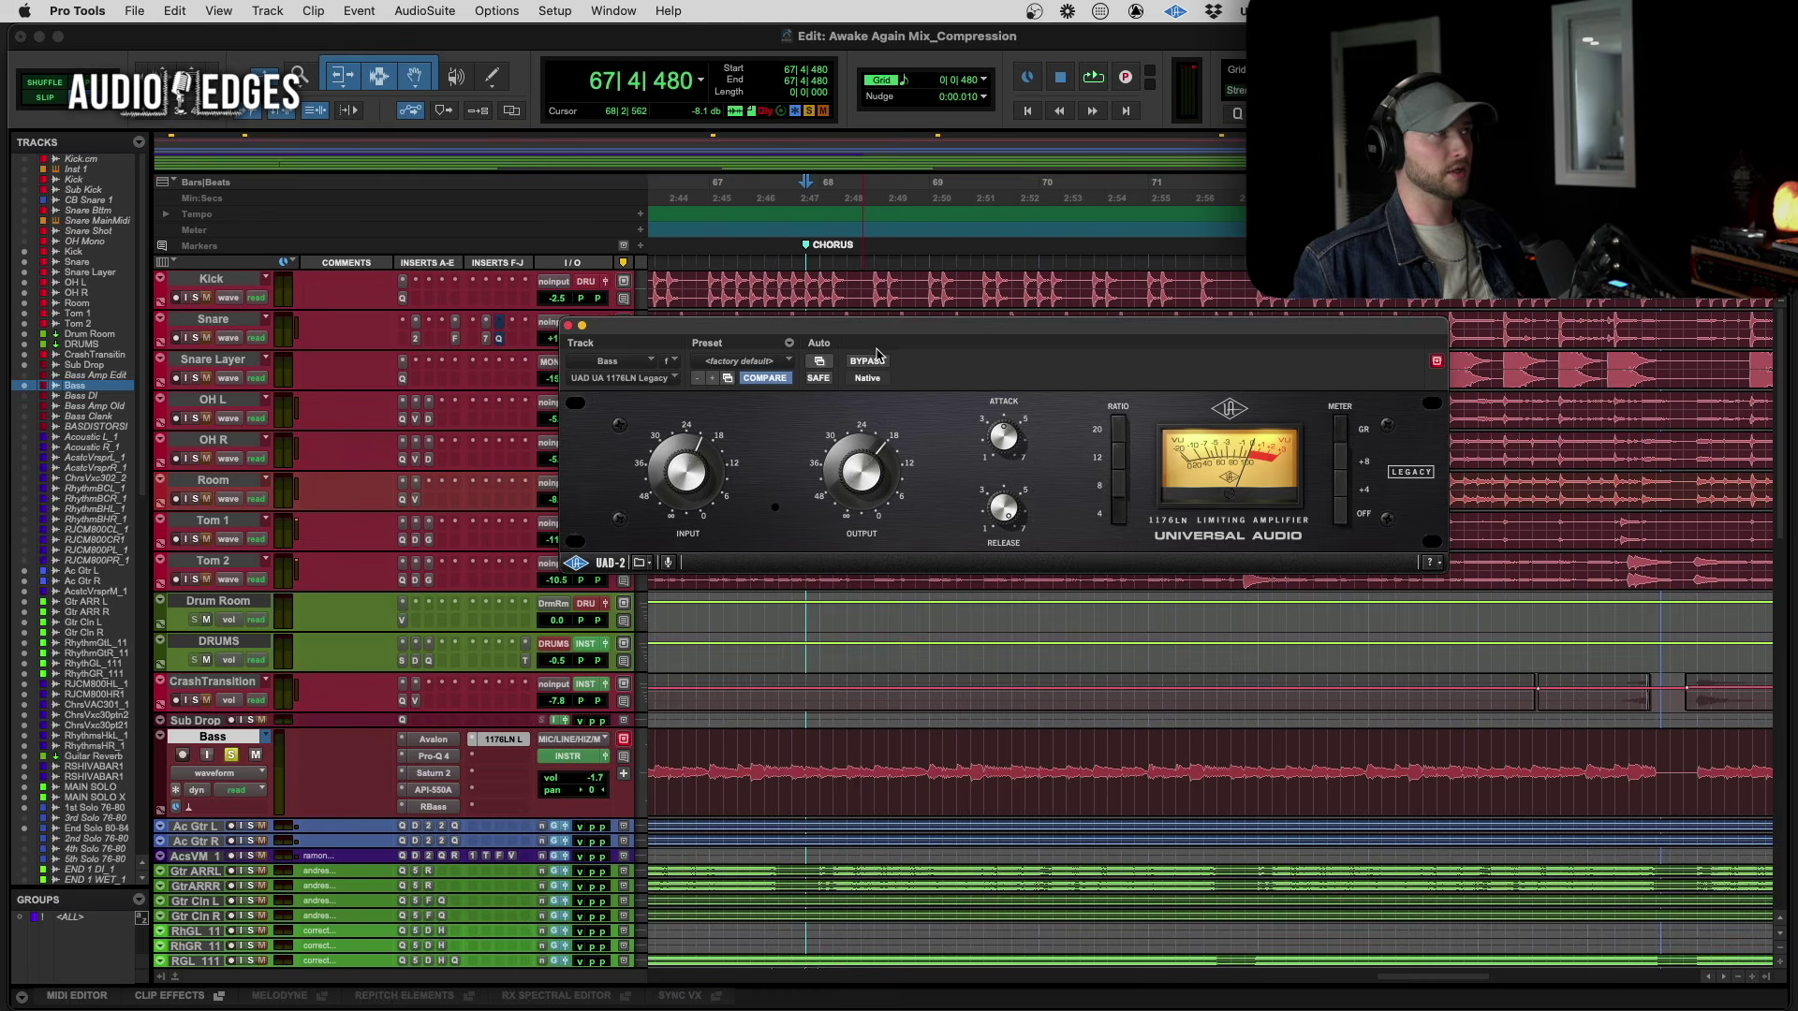
click(234, 756)
Solo the Bass track again and compare its sound with the 1176LN active and bypassed during playback
drag(875, 326, 864, 359)
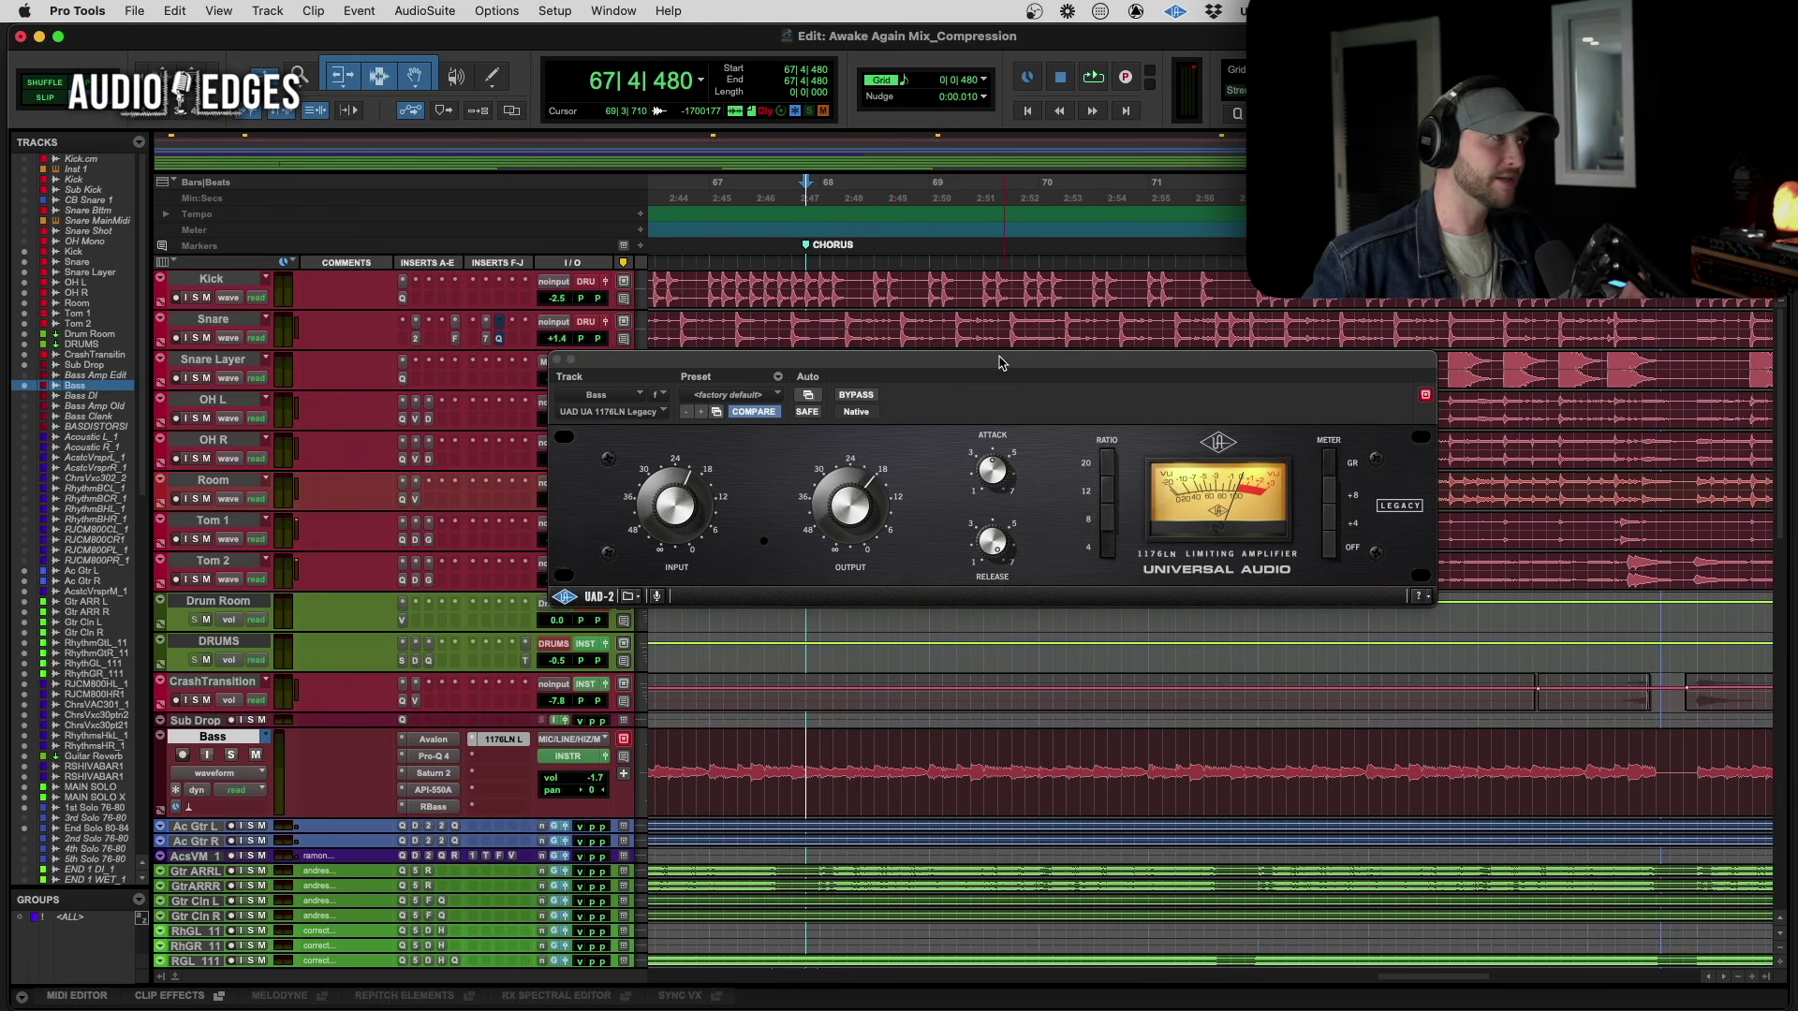
click(852, 397)
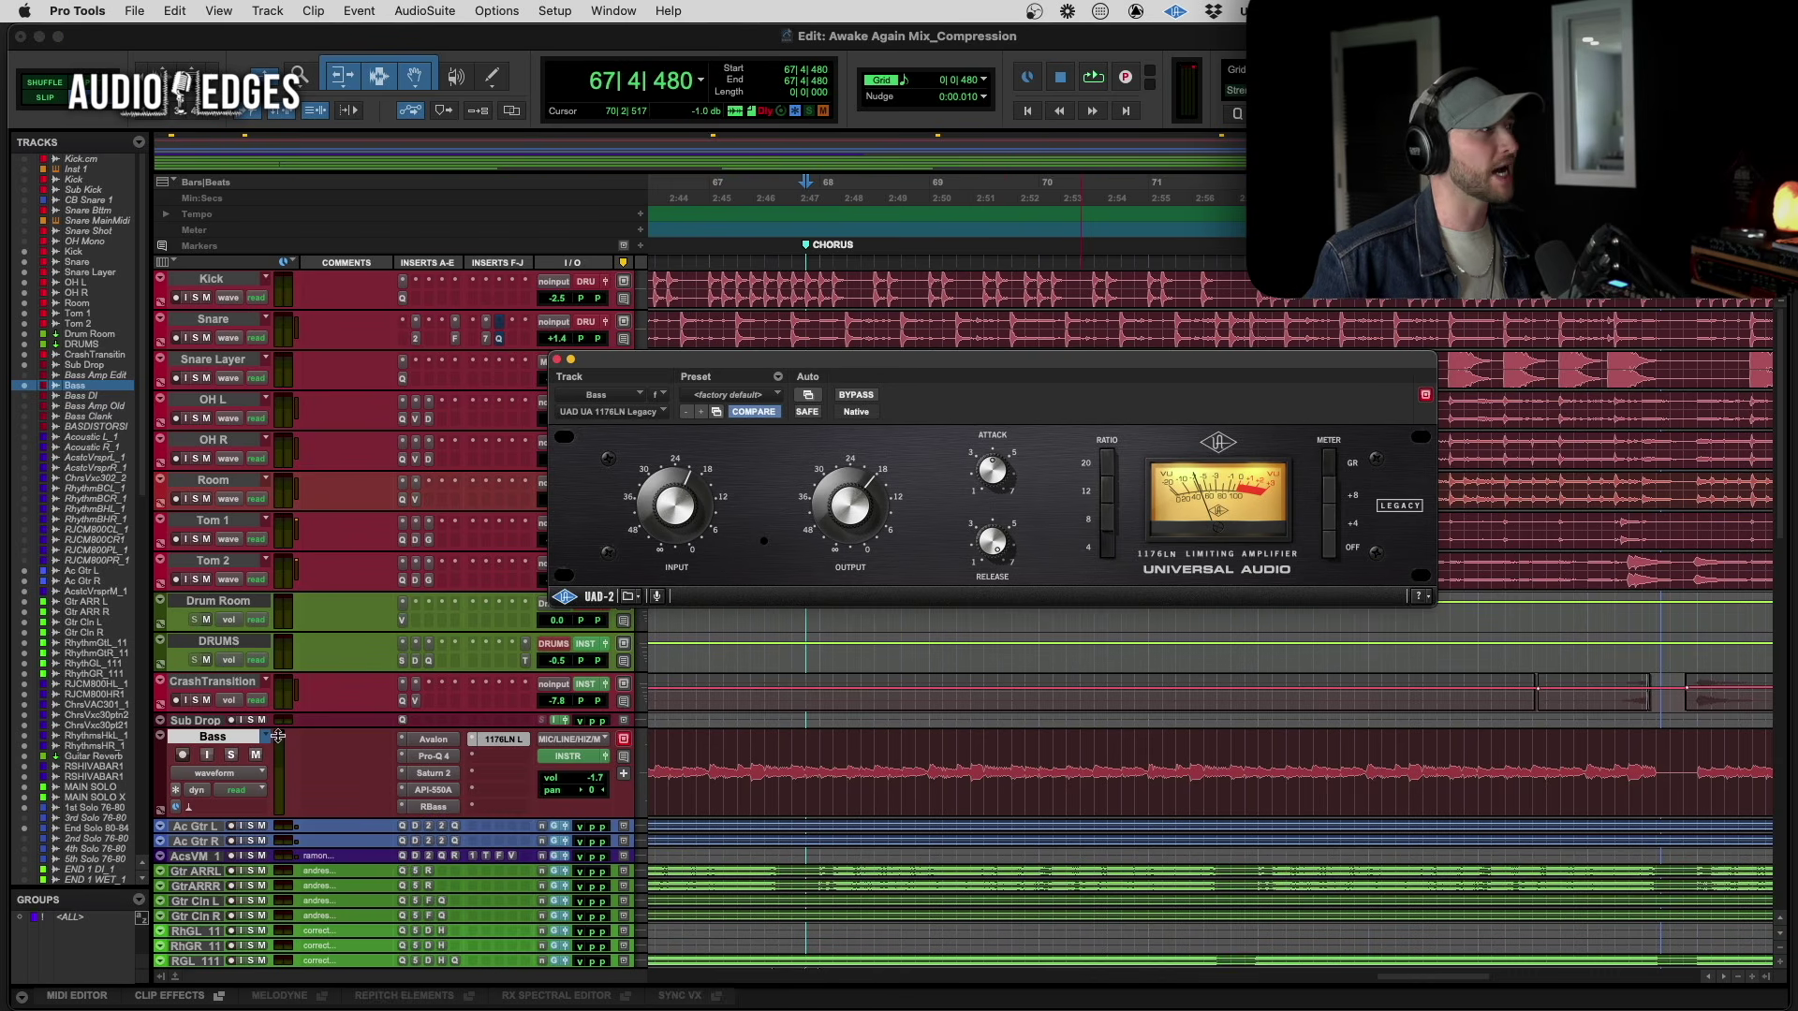
click(231, 756)
key(space)
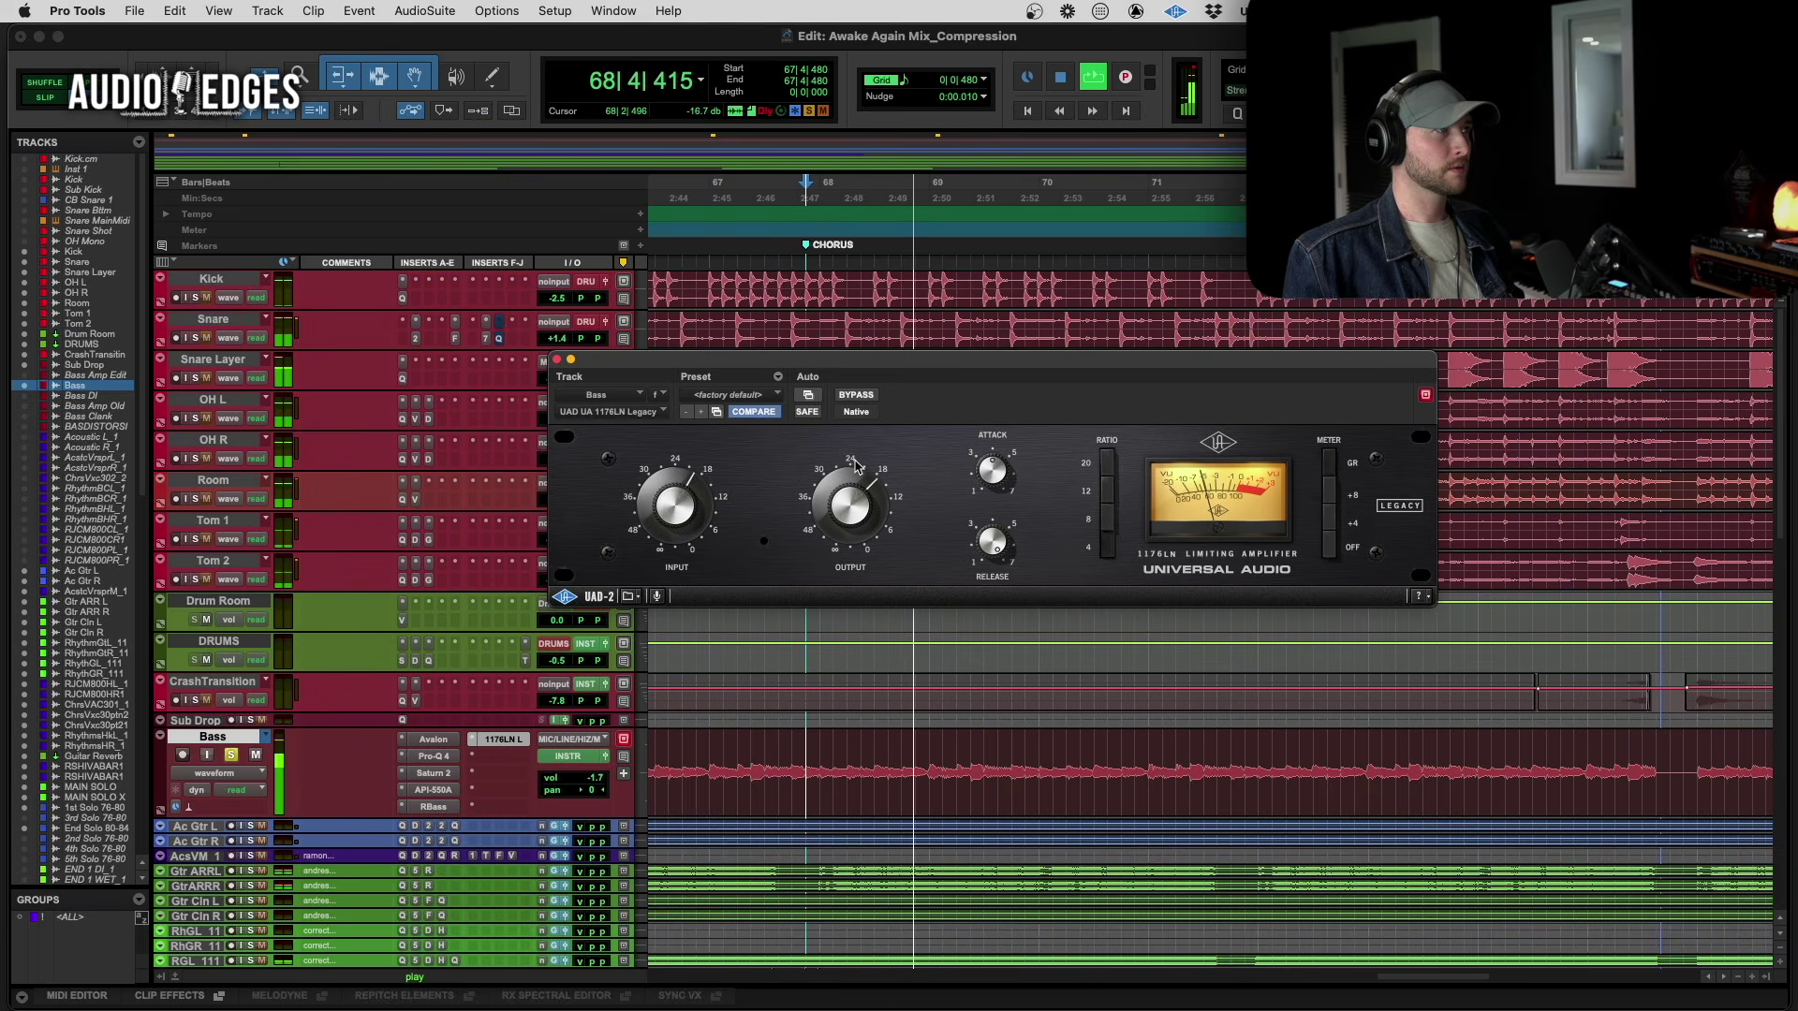
click(856, 395)
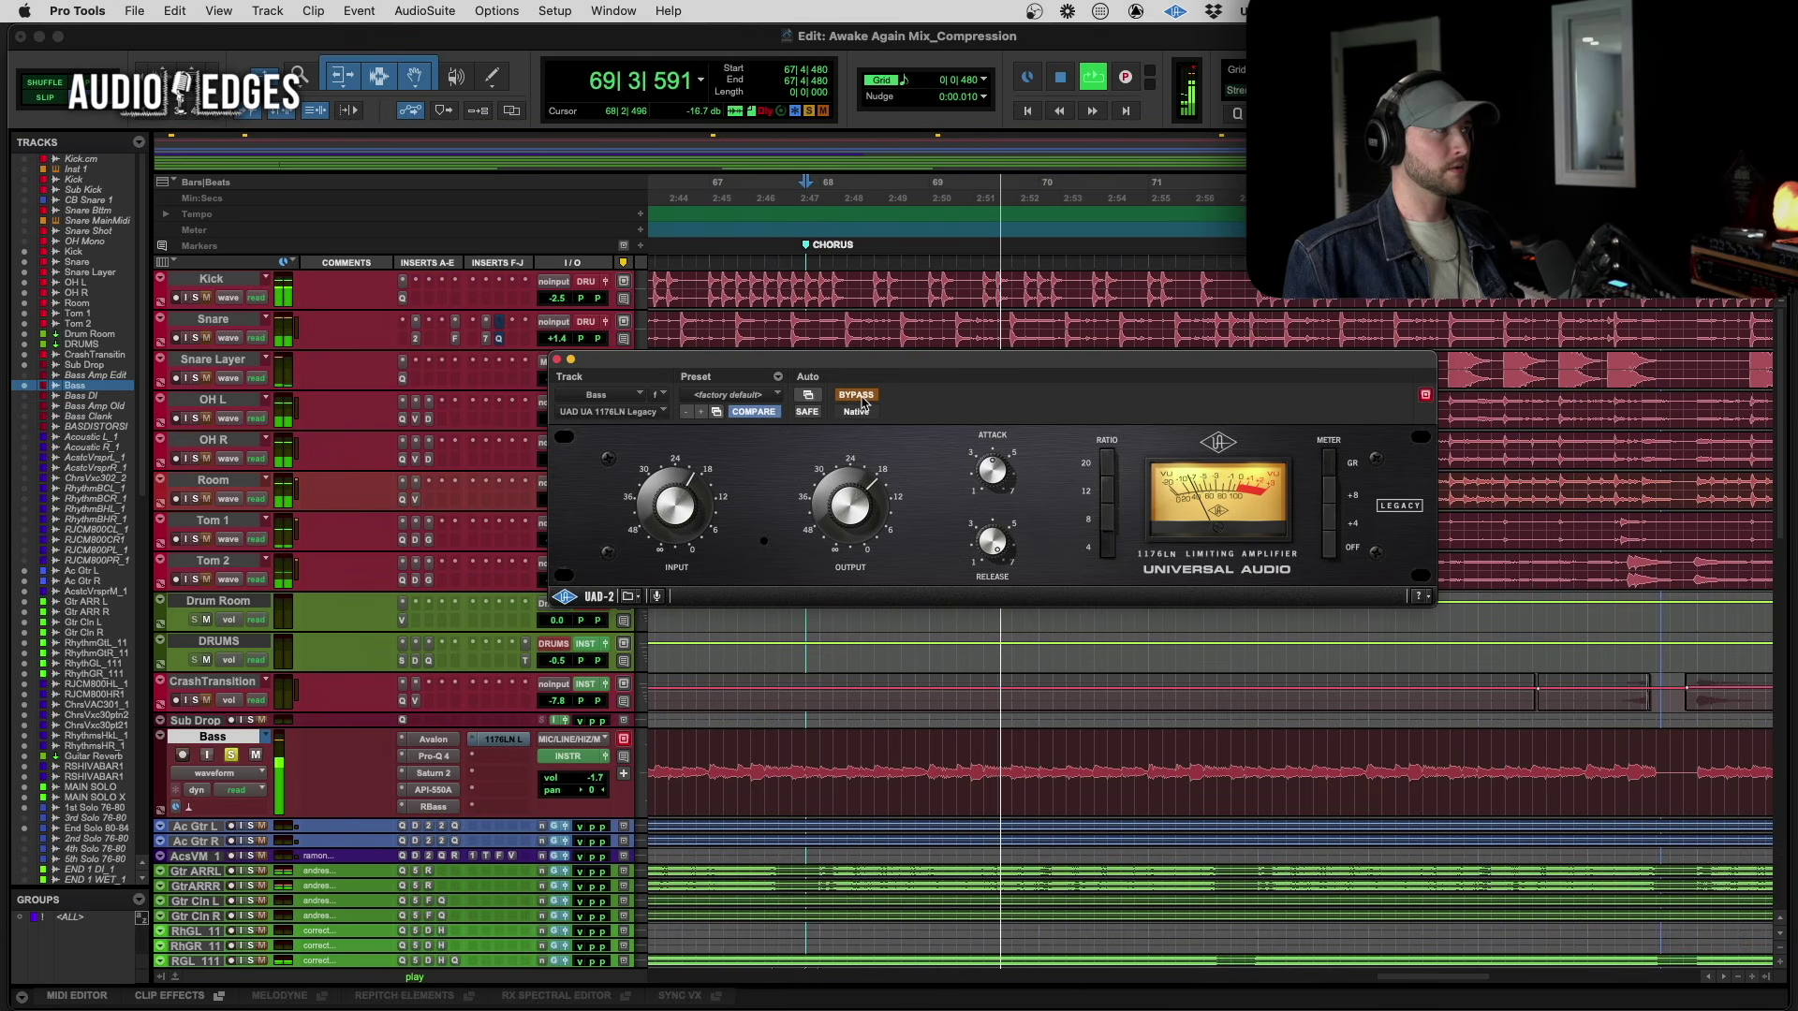
key(space)
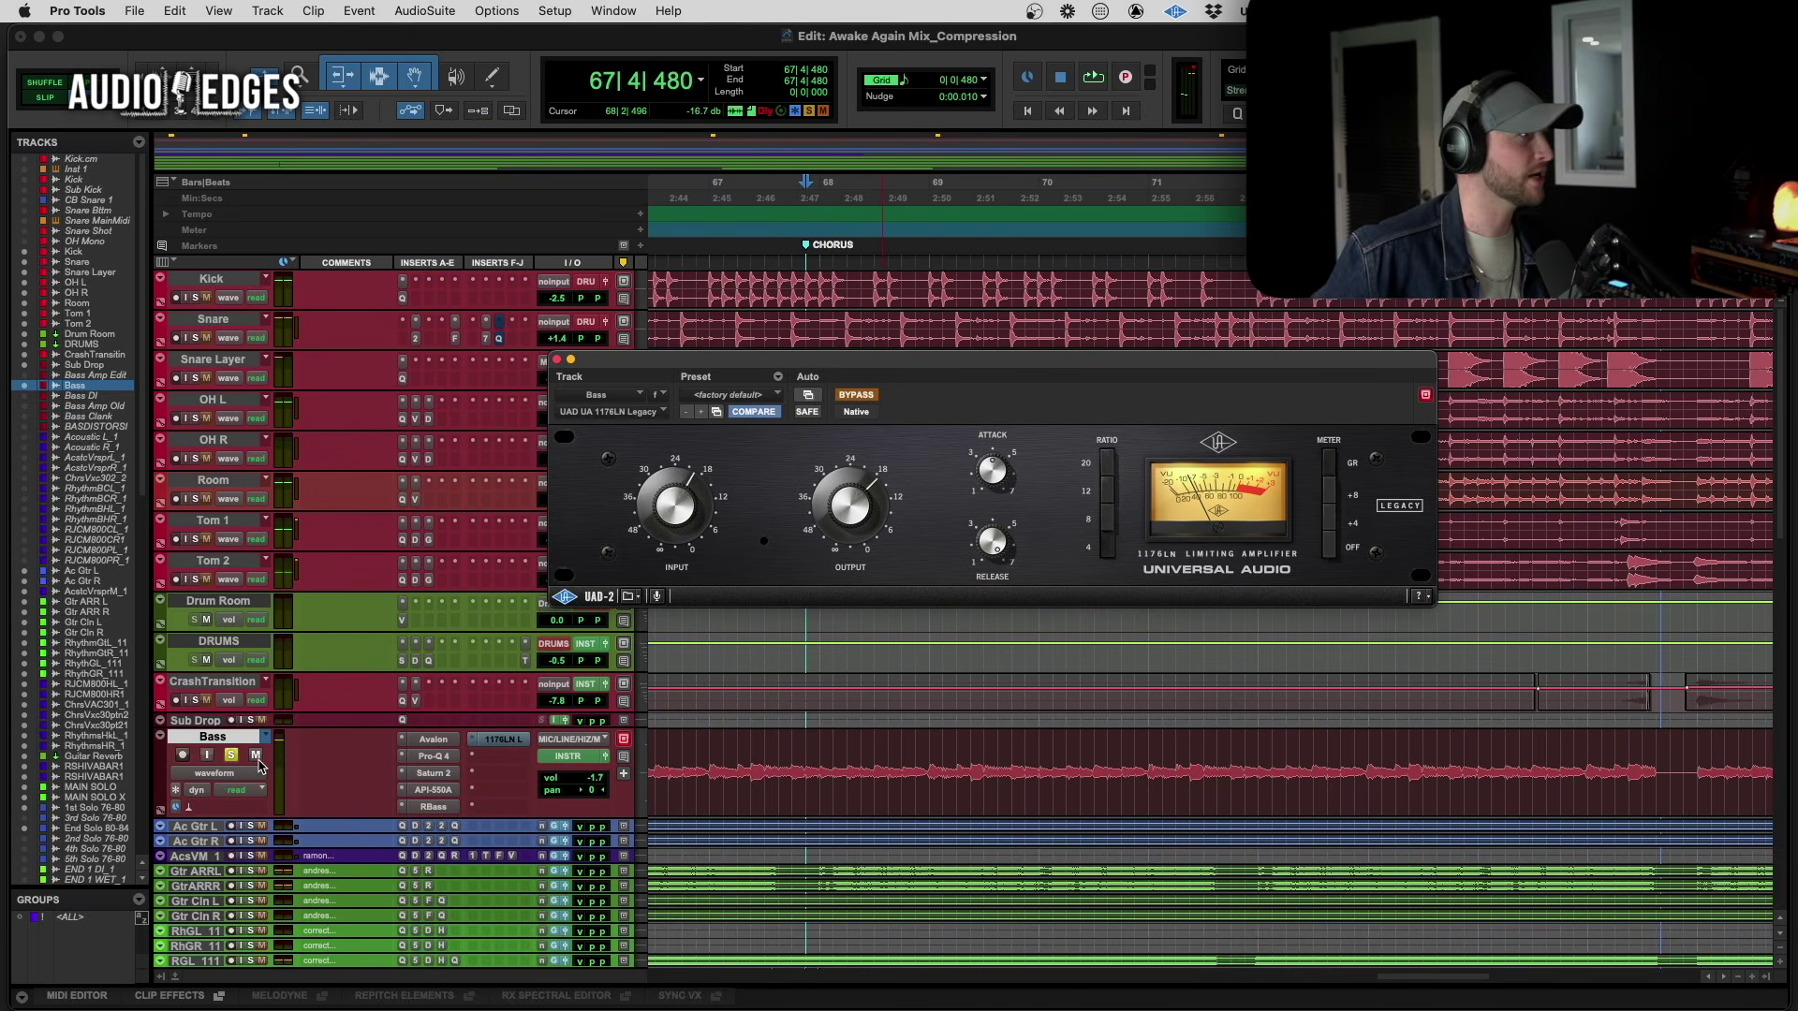
Unsolo the Bass track and repeatedly toggle the 1176LN bypass while the full mix plays from the chorus
click(231, 757)
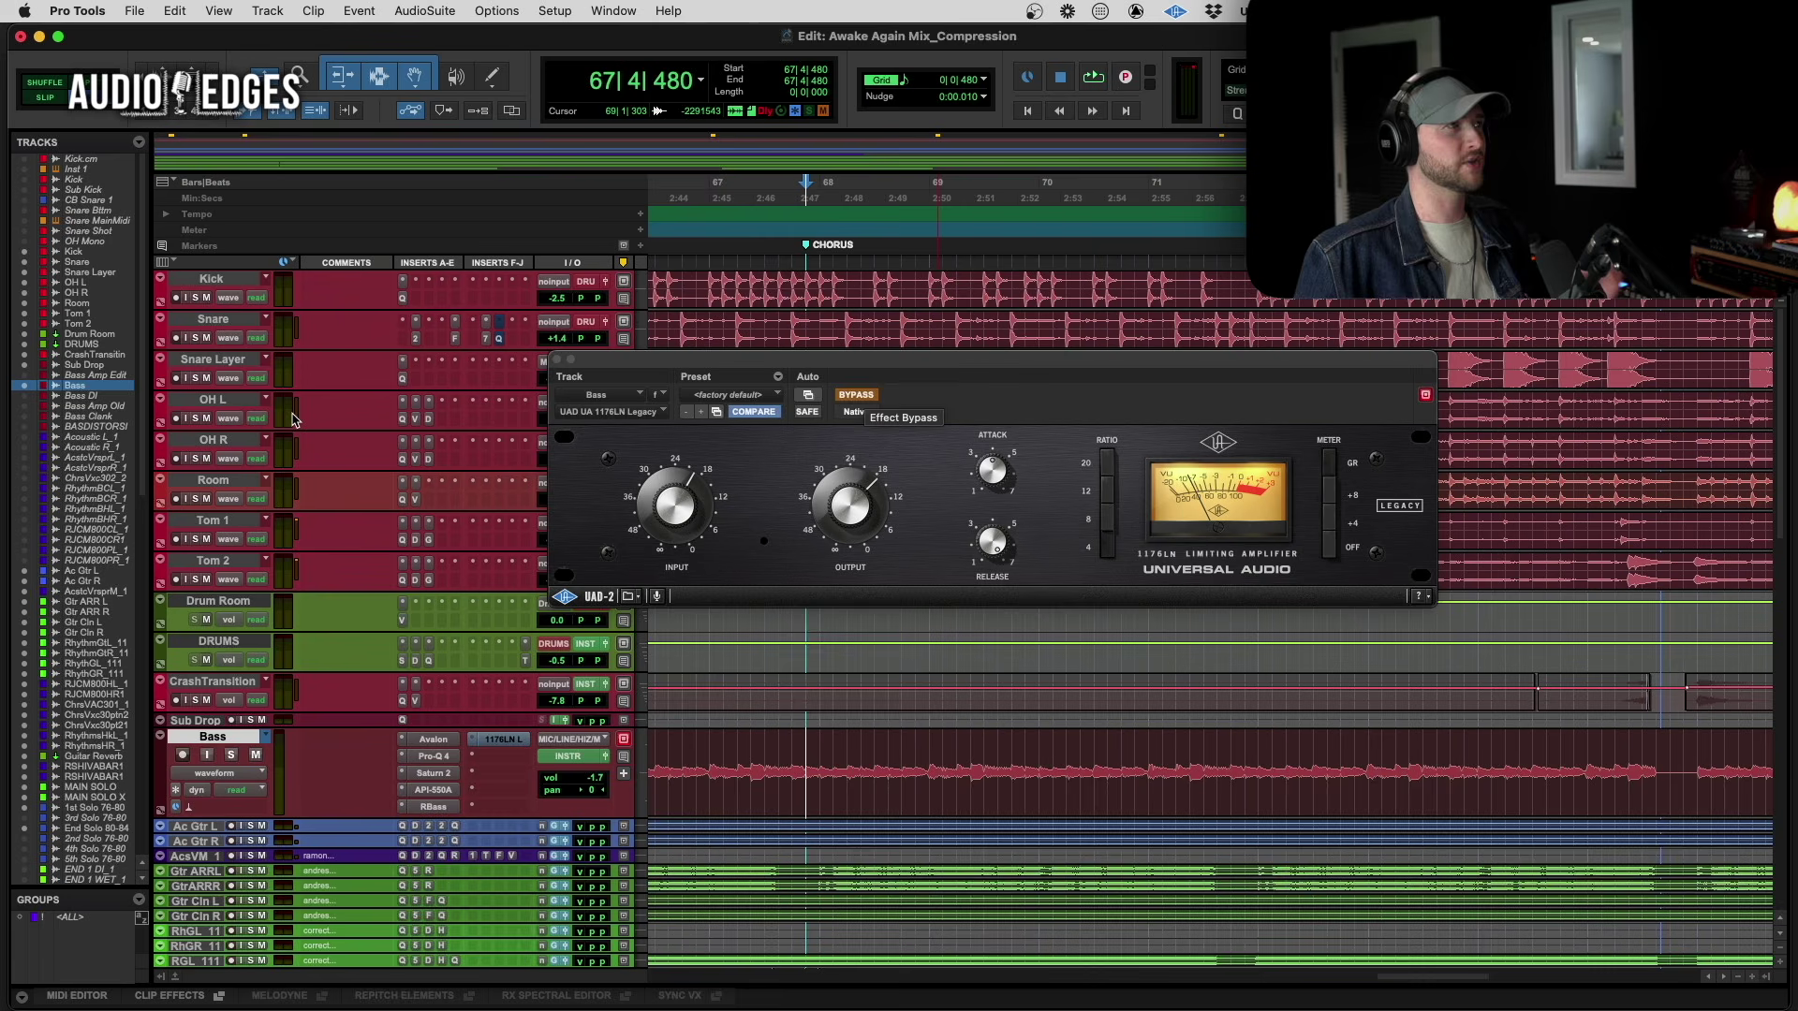
click(854, 396)
key(space)
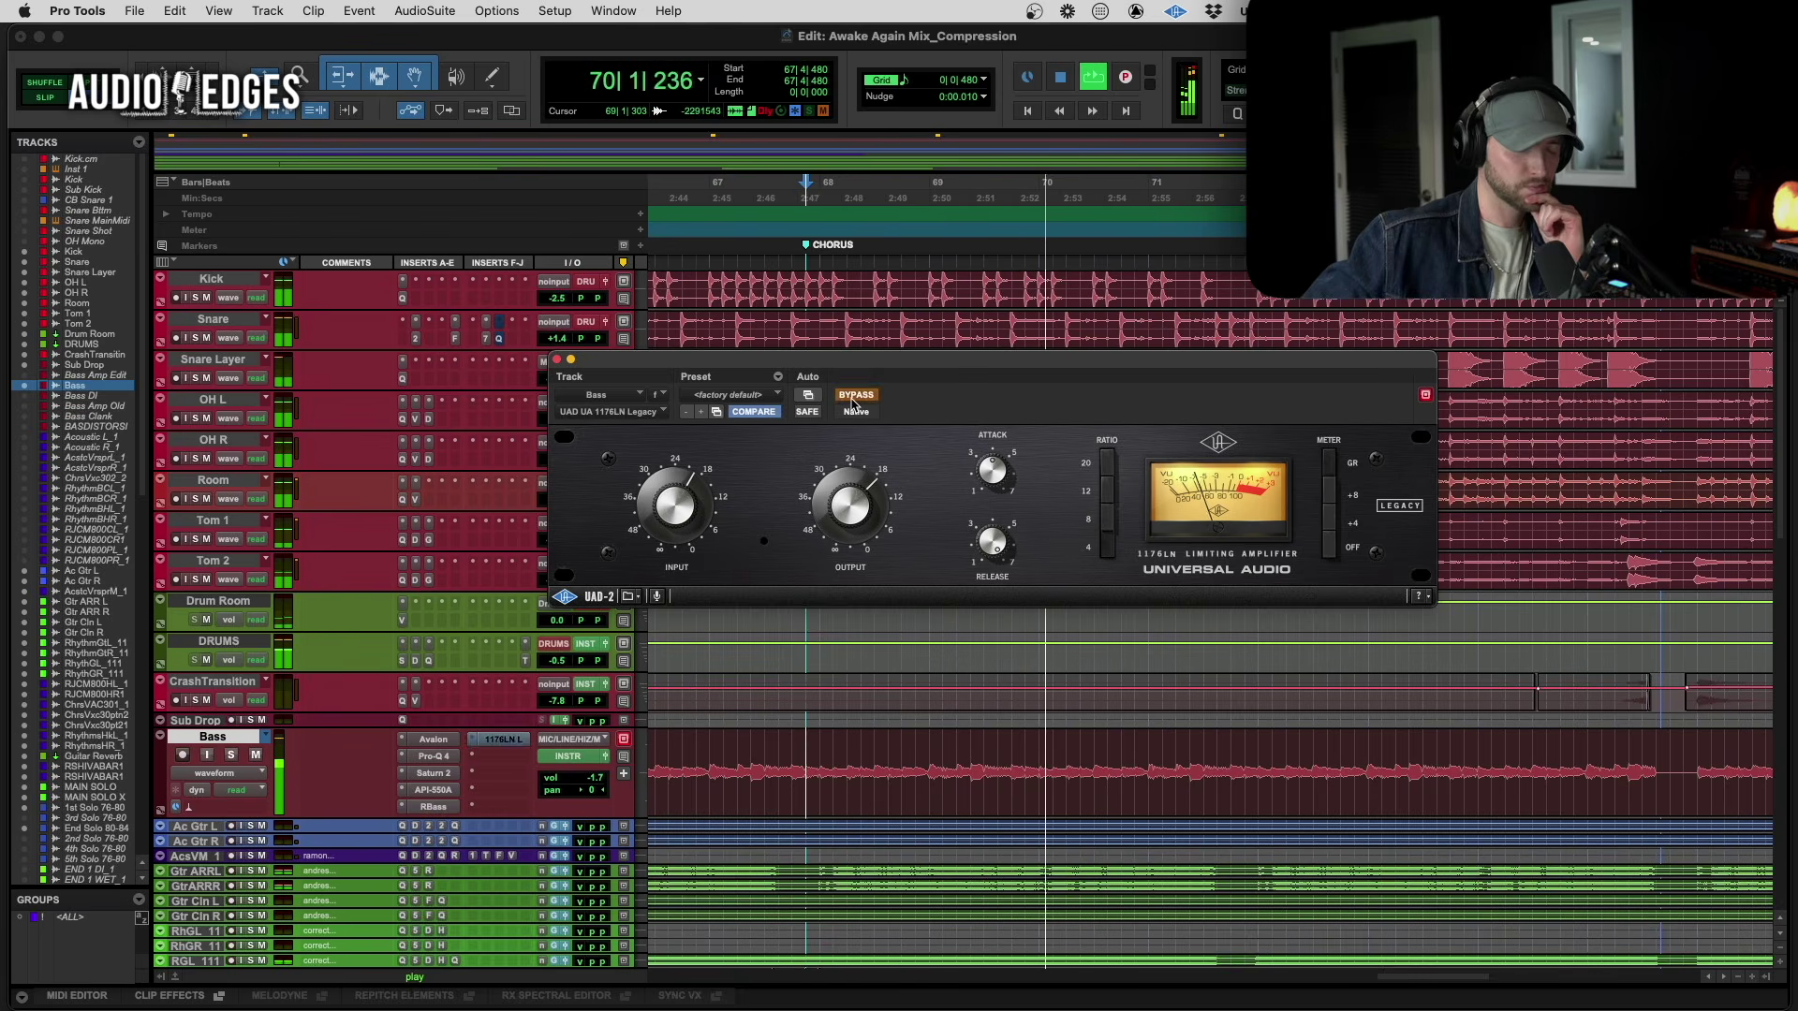
click(852, 400)
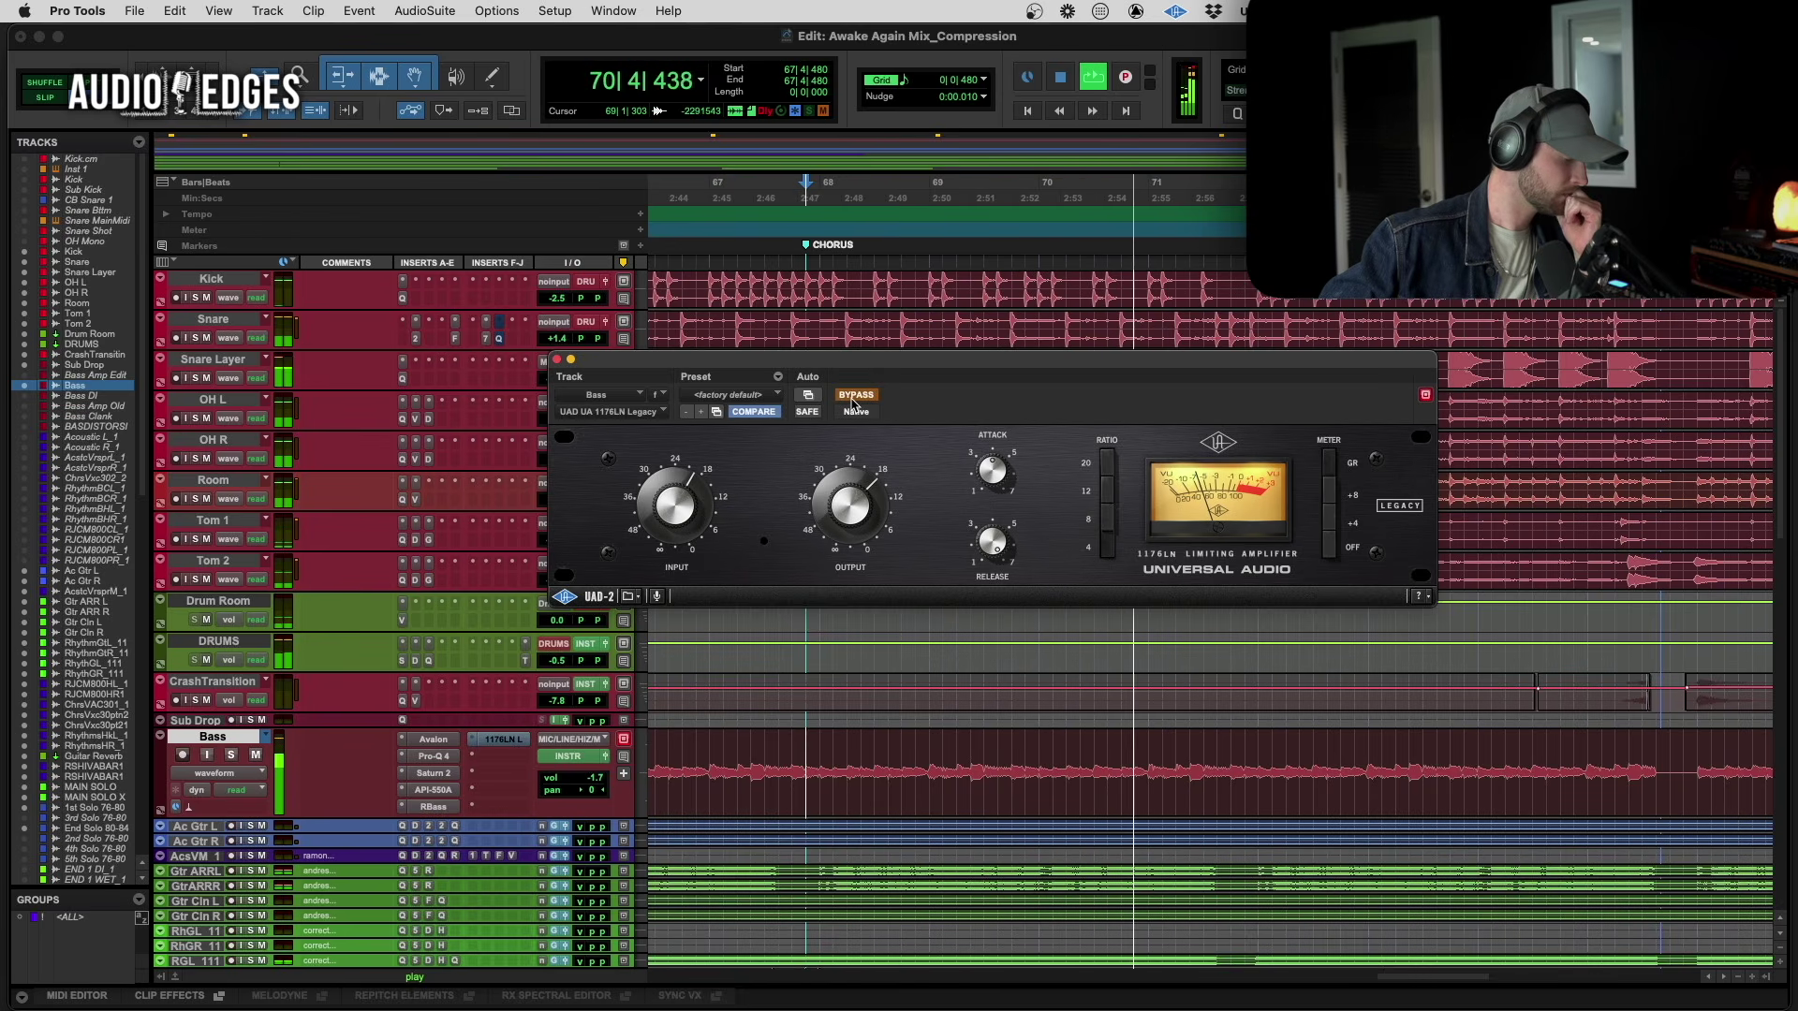
click(852, 401)
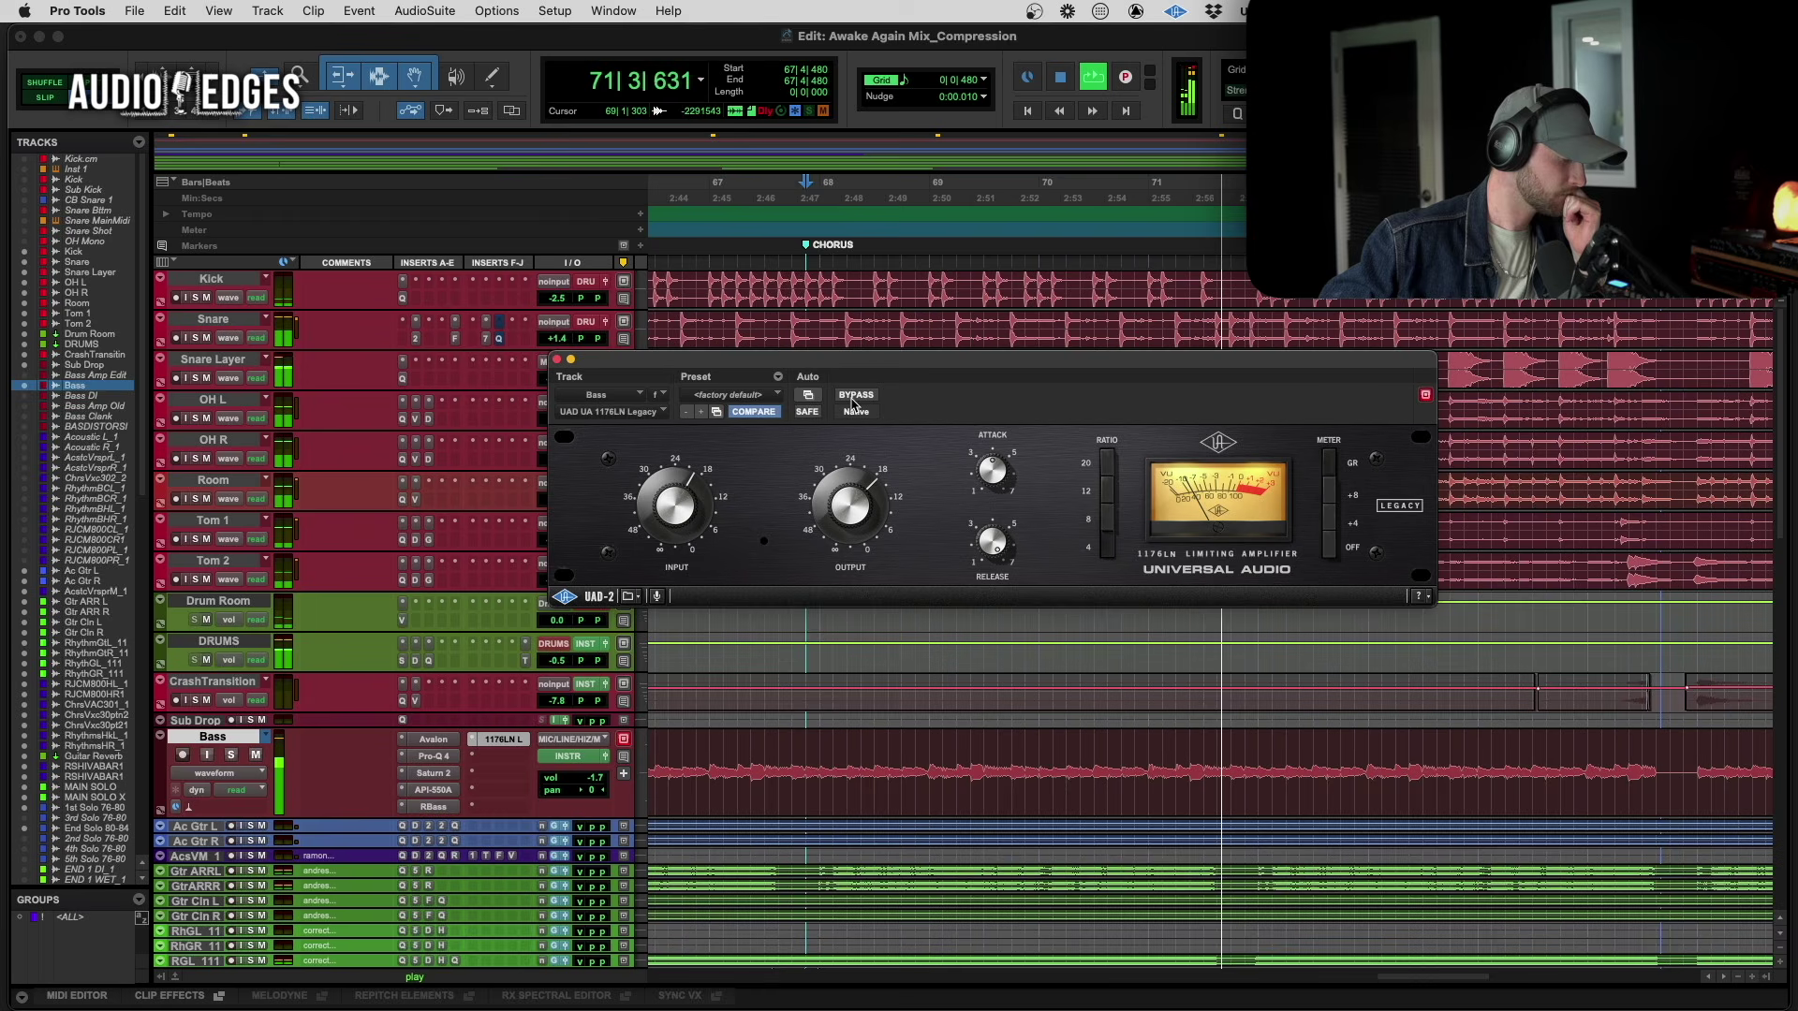
click(852, 401)
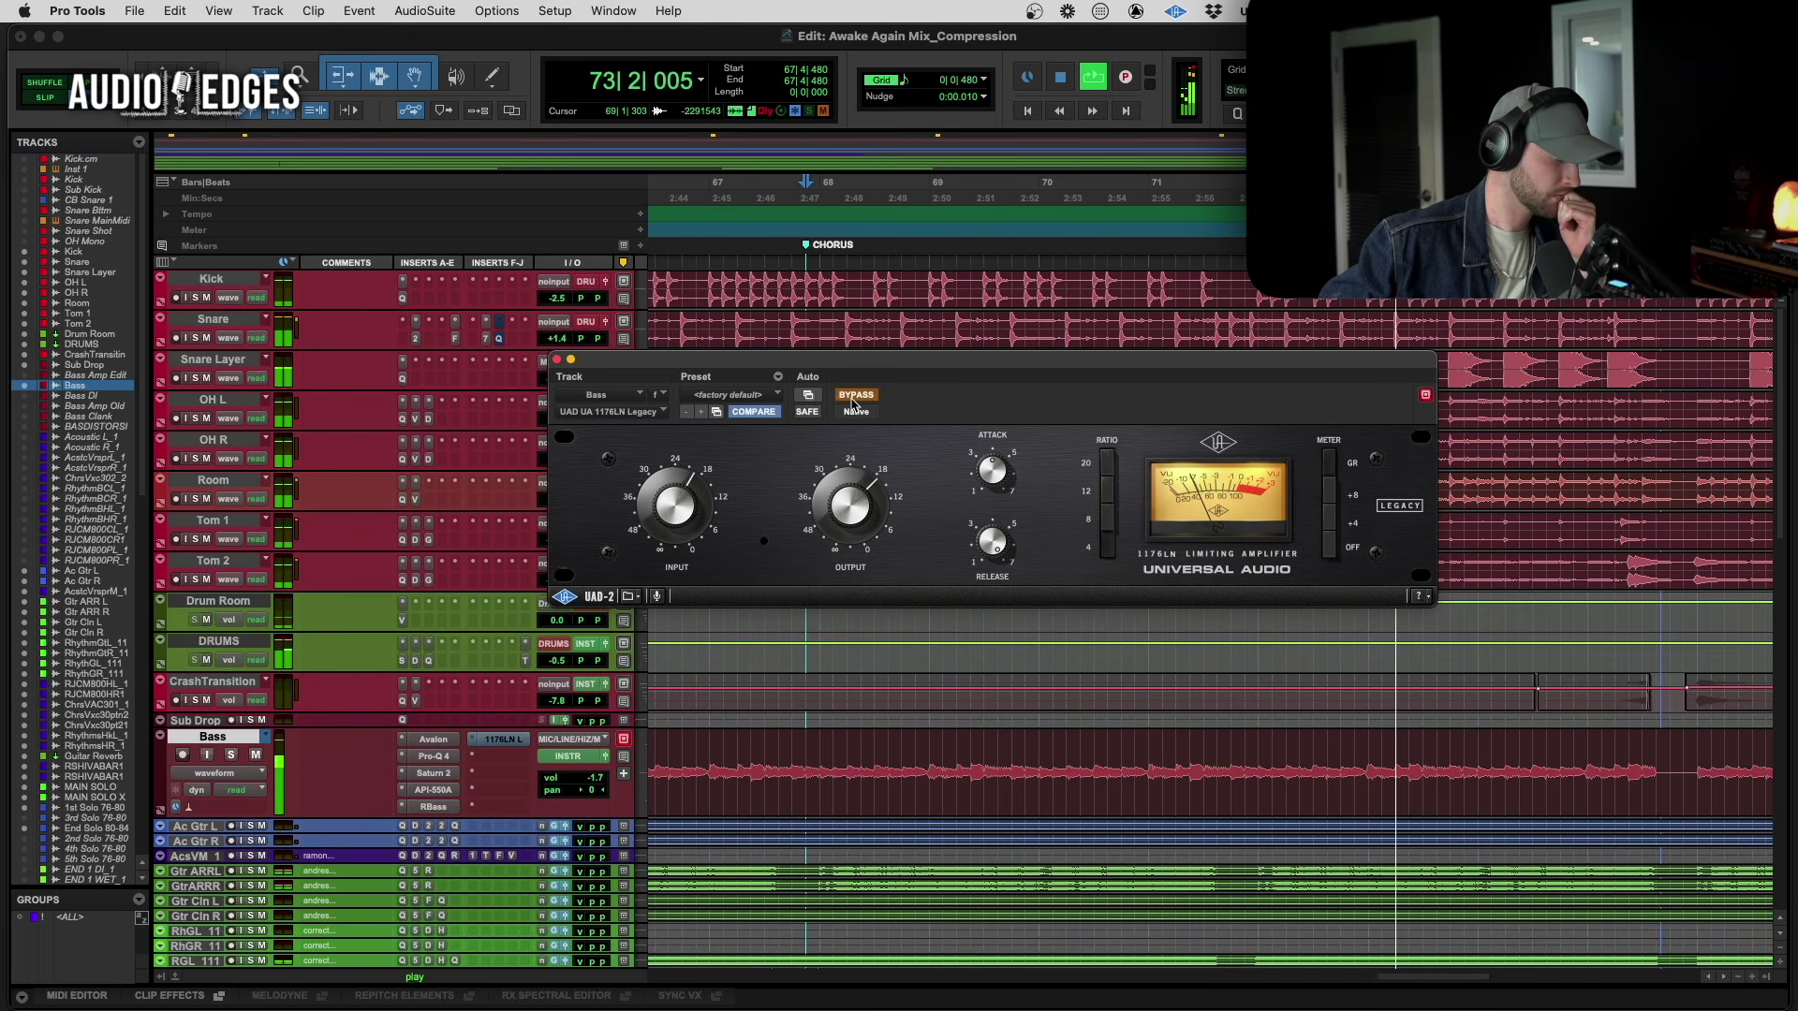
click(853, 401)
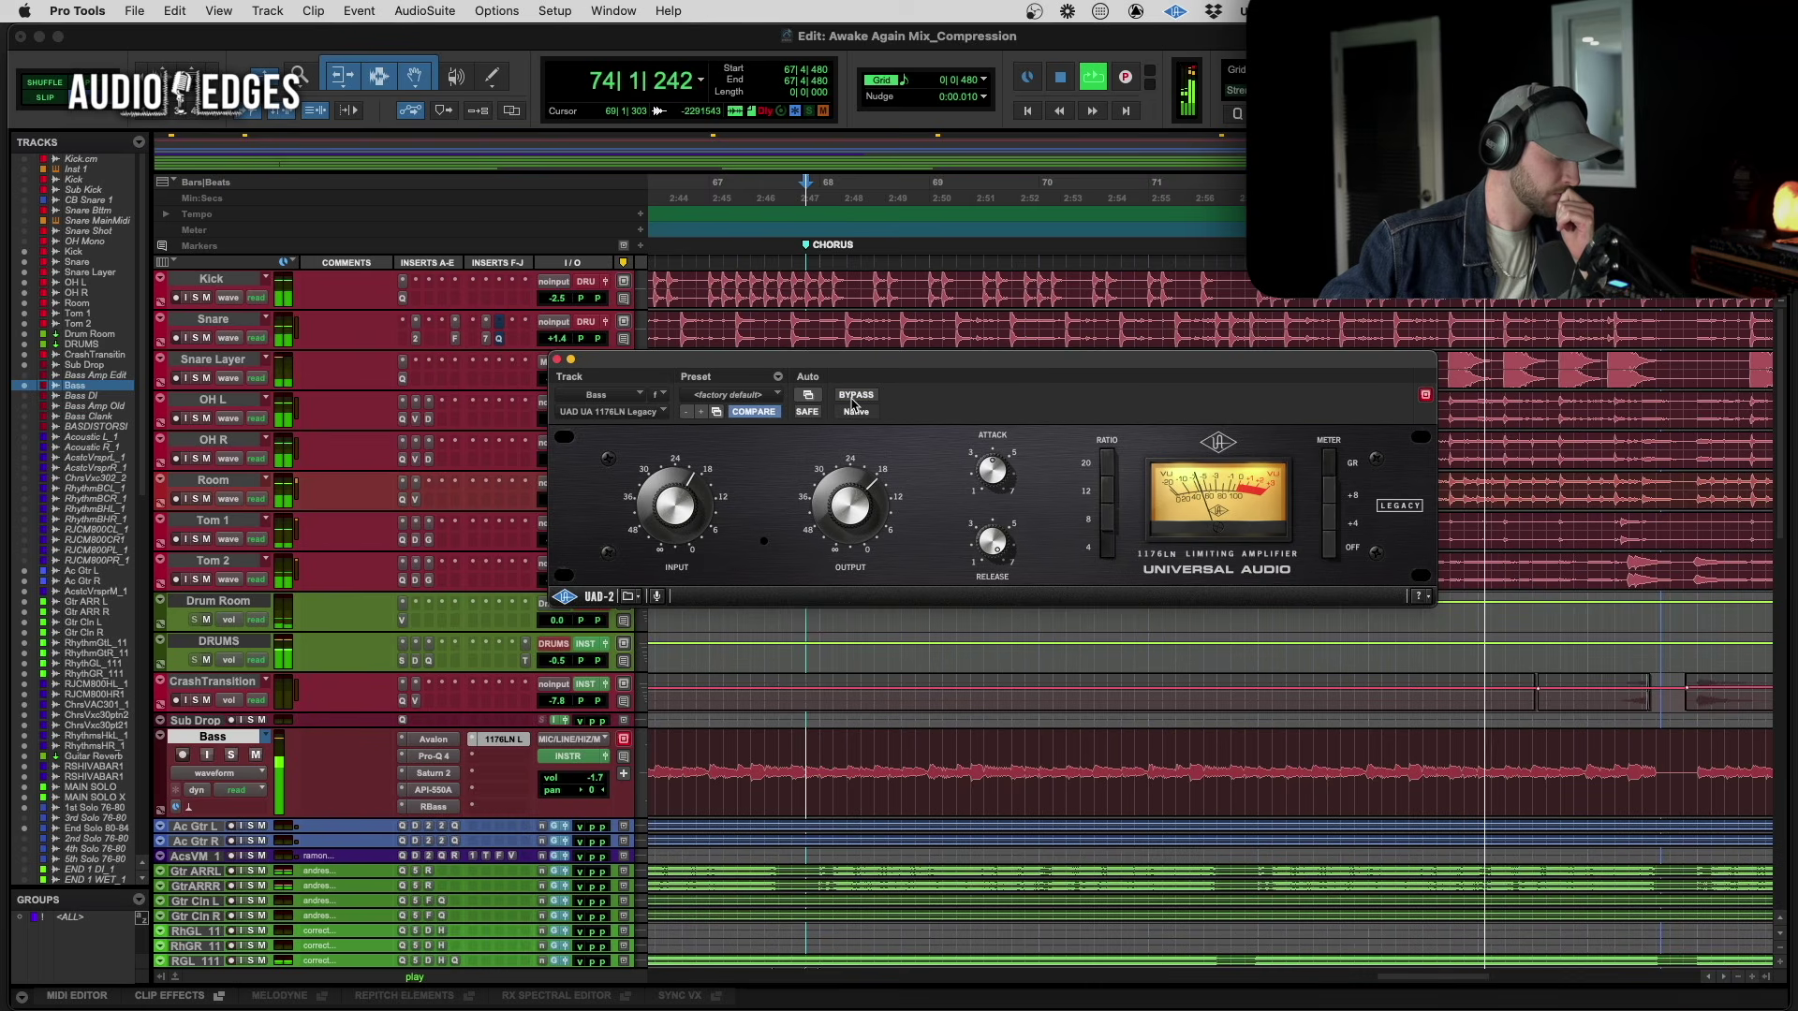
click(853, 401)
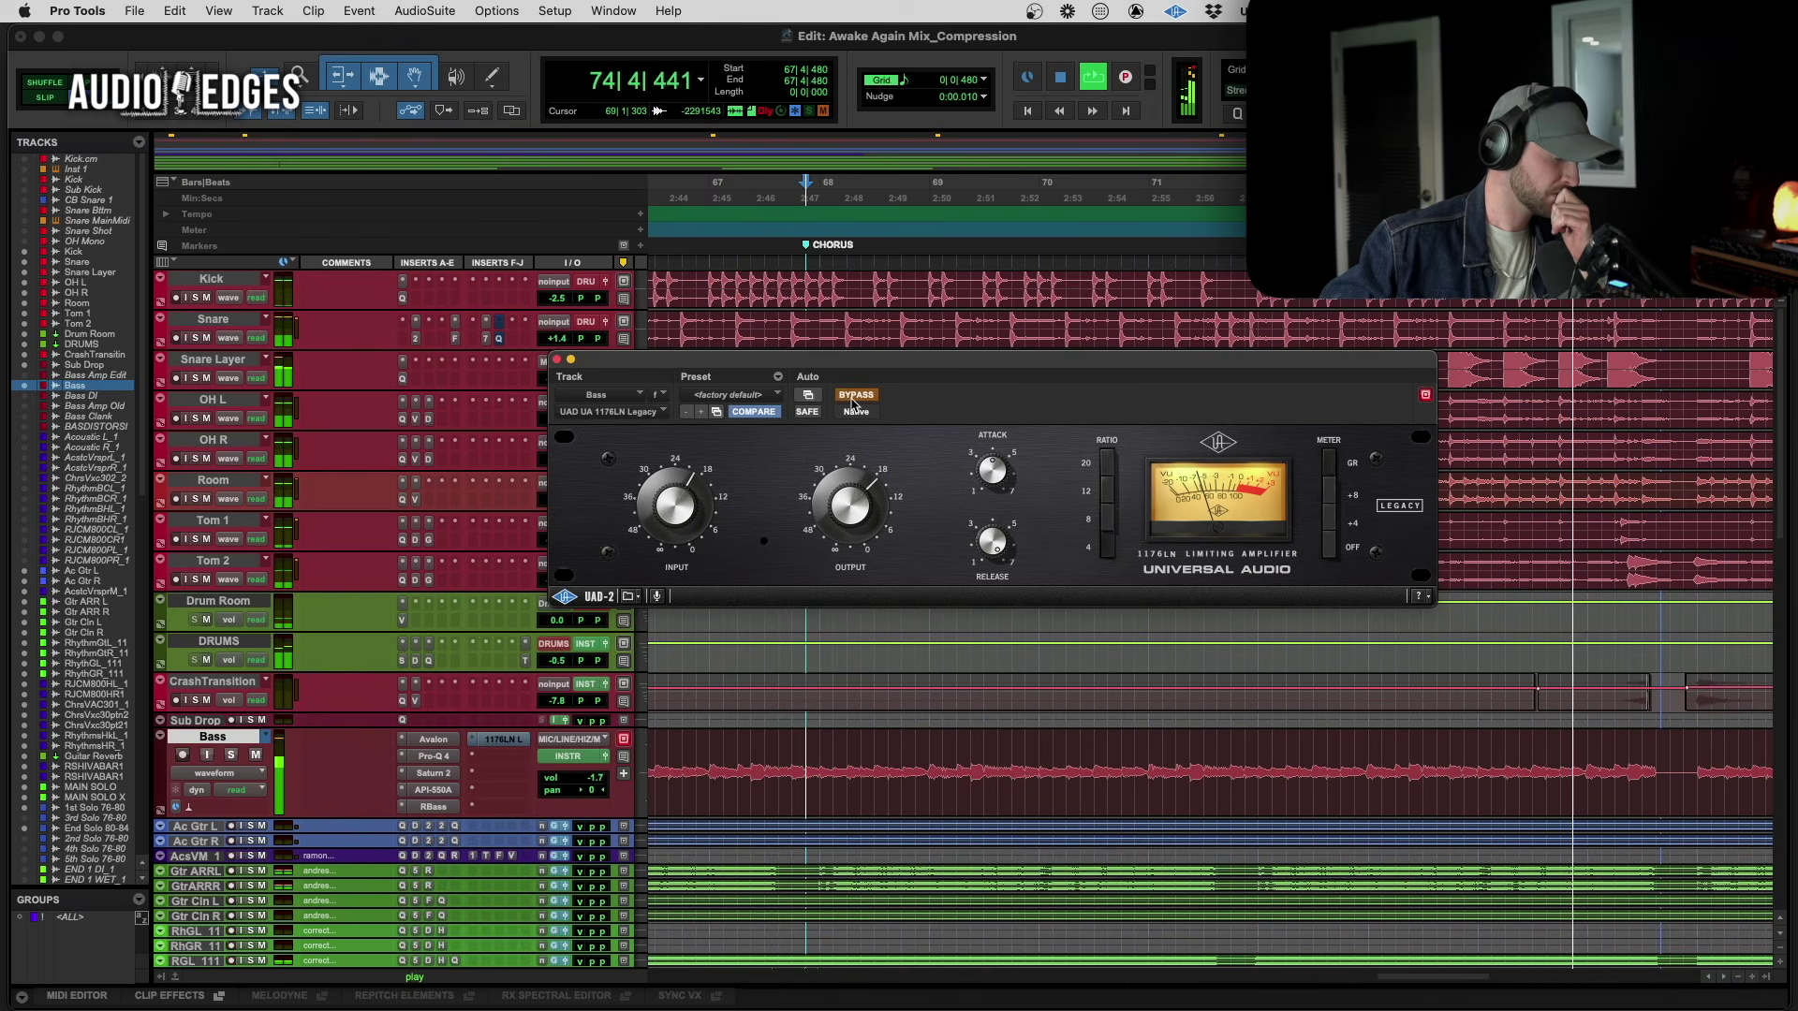
click(853, 401)
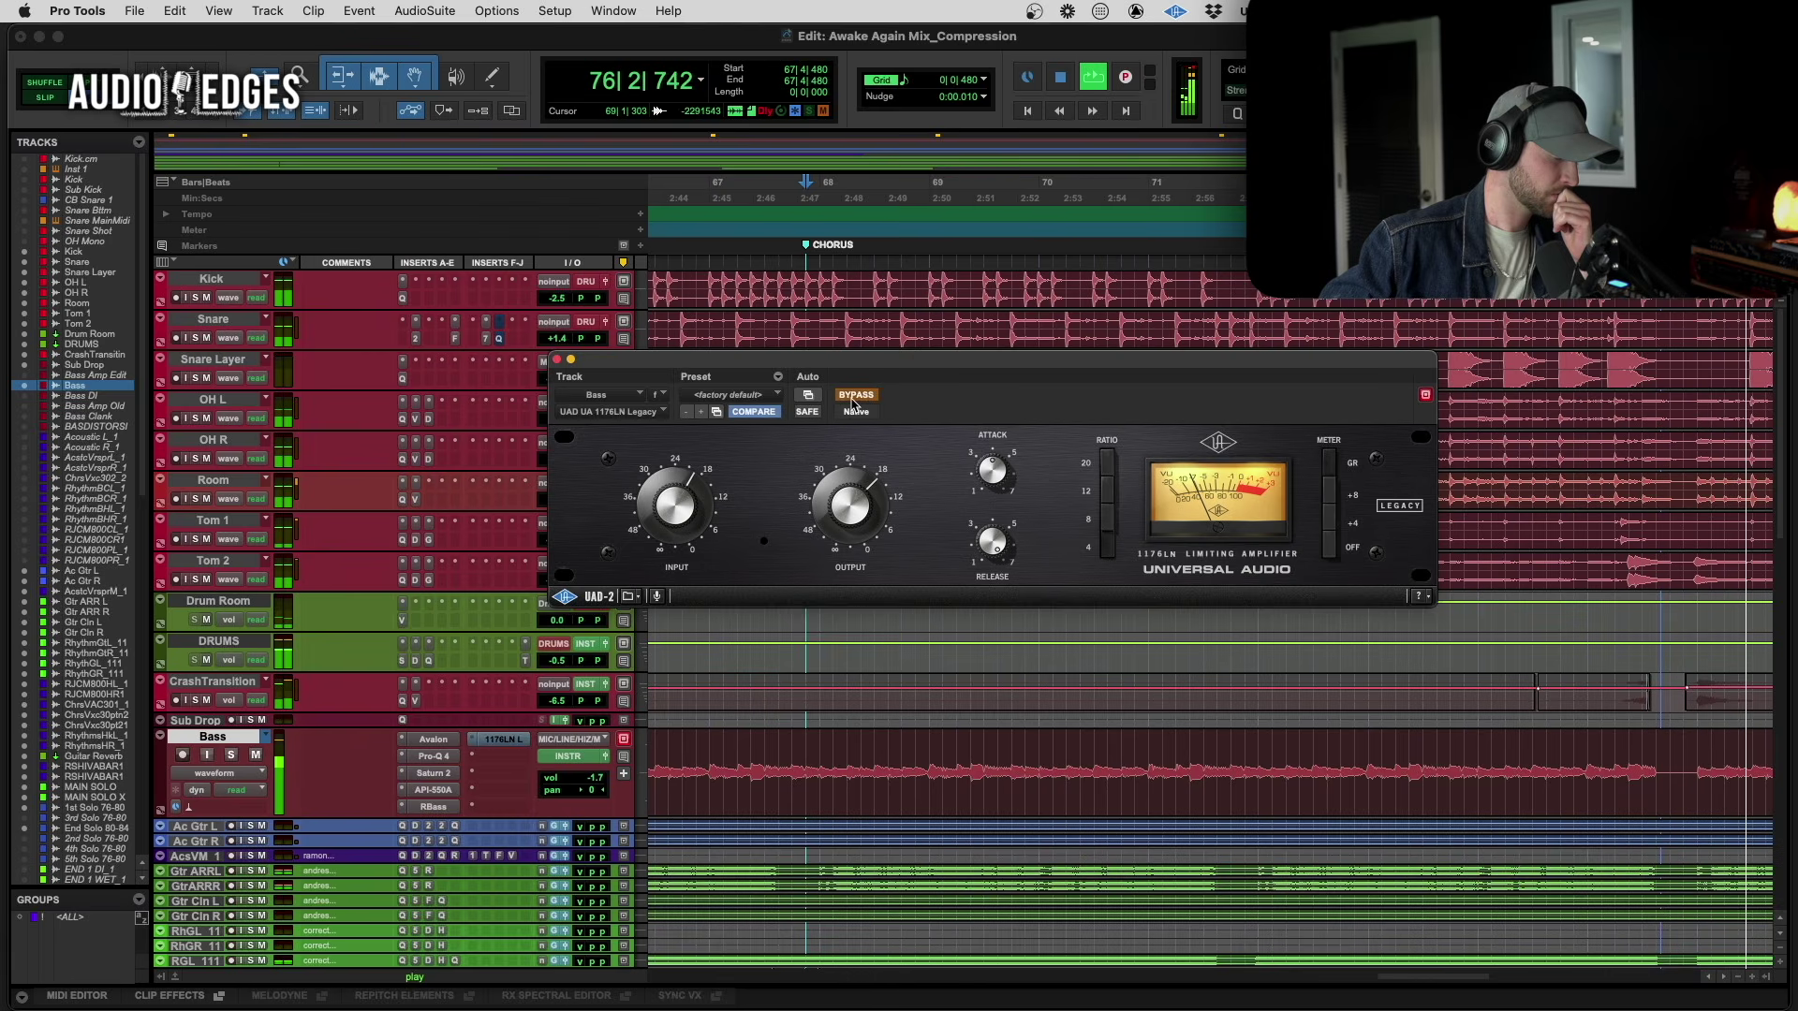
click(853, 401)
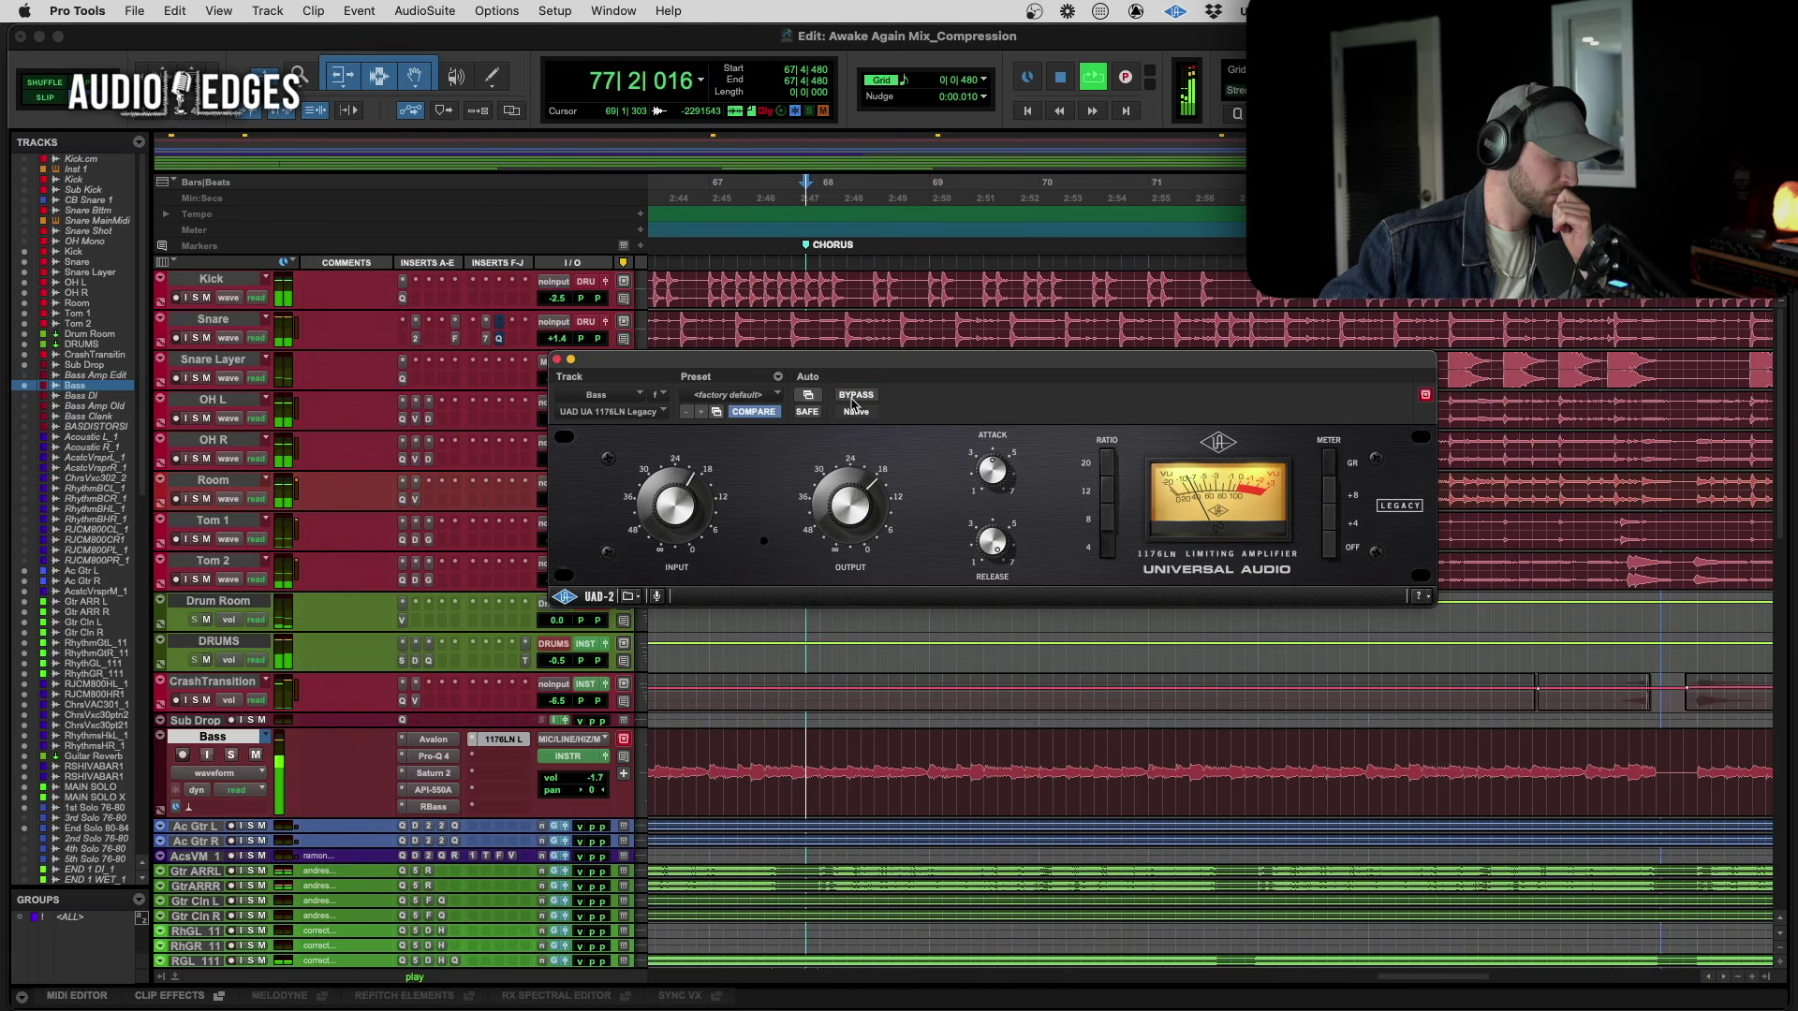
click(853, 400)
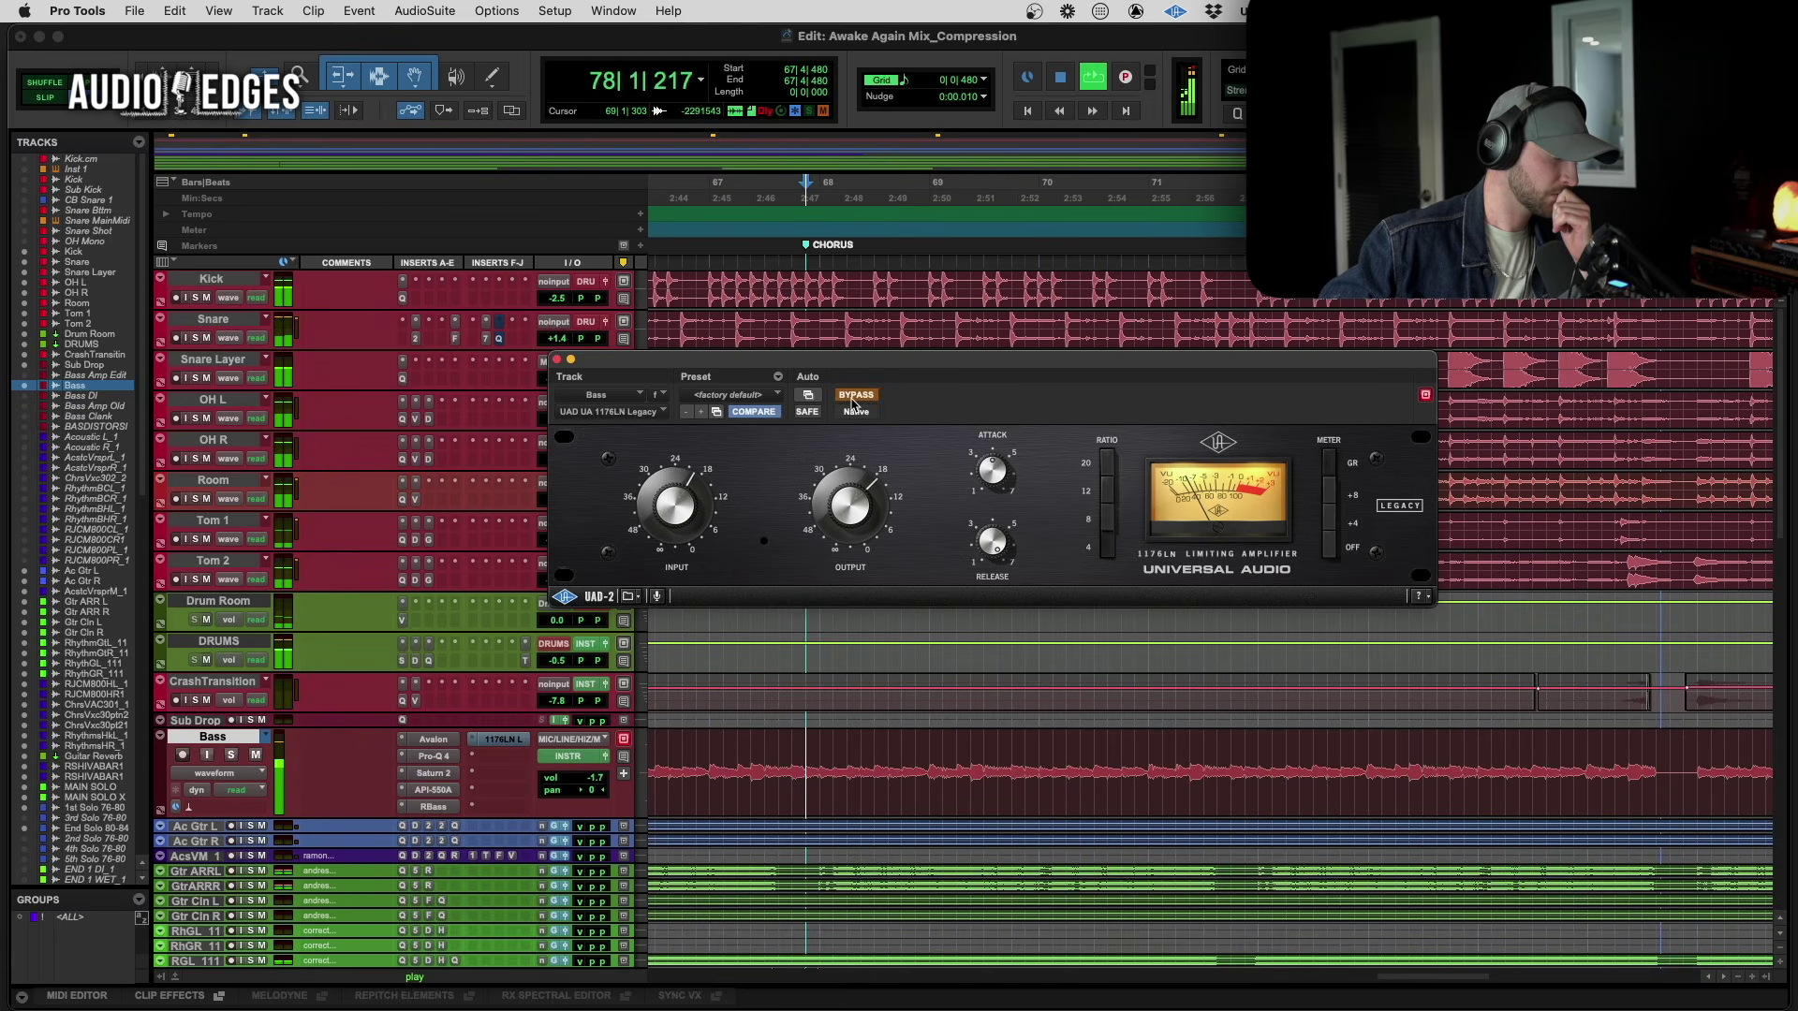
click(853, 401)
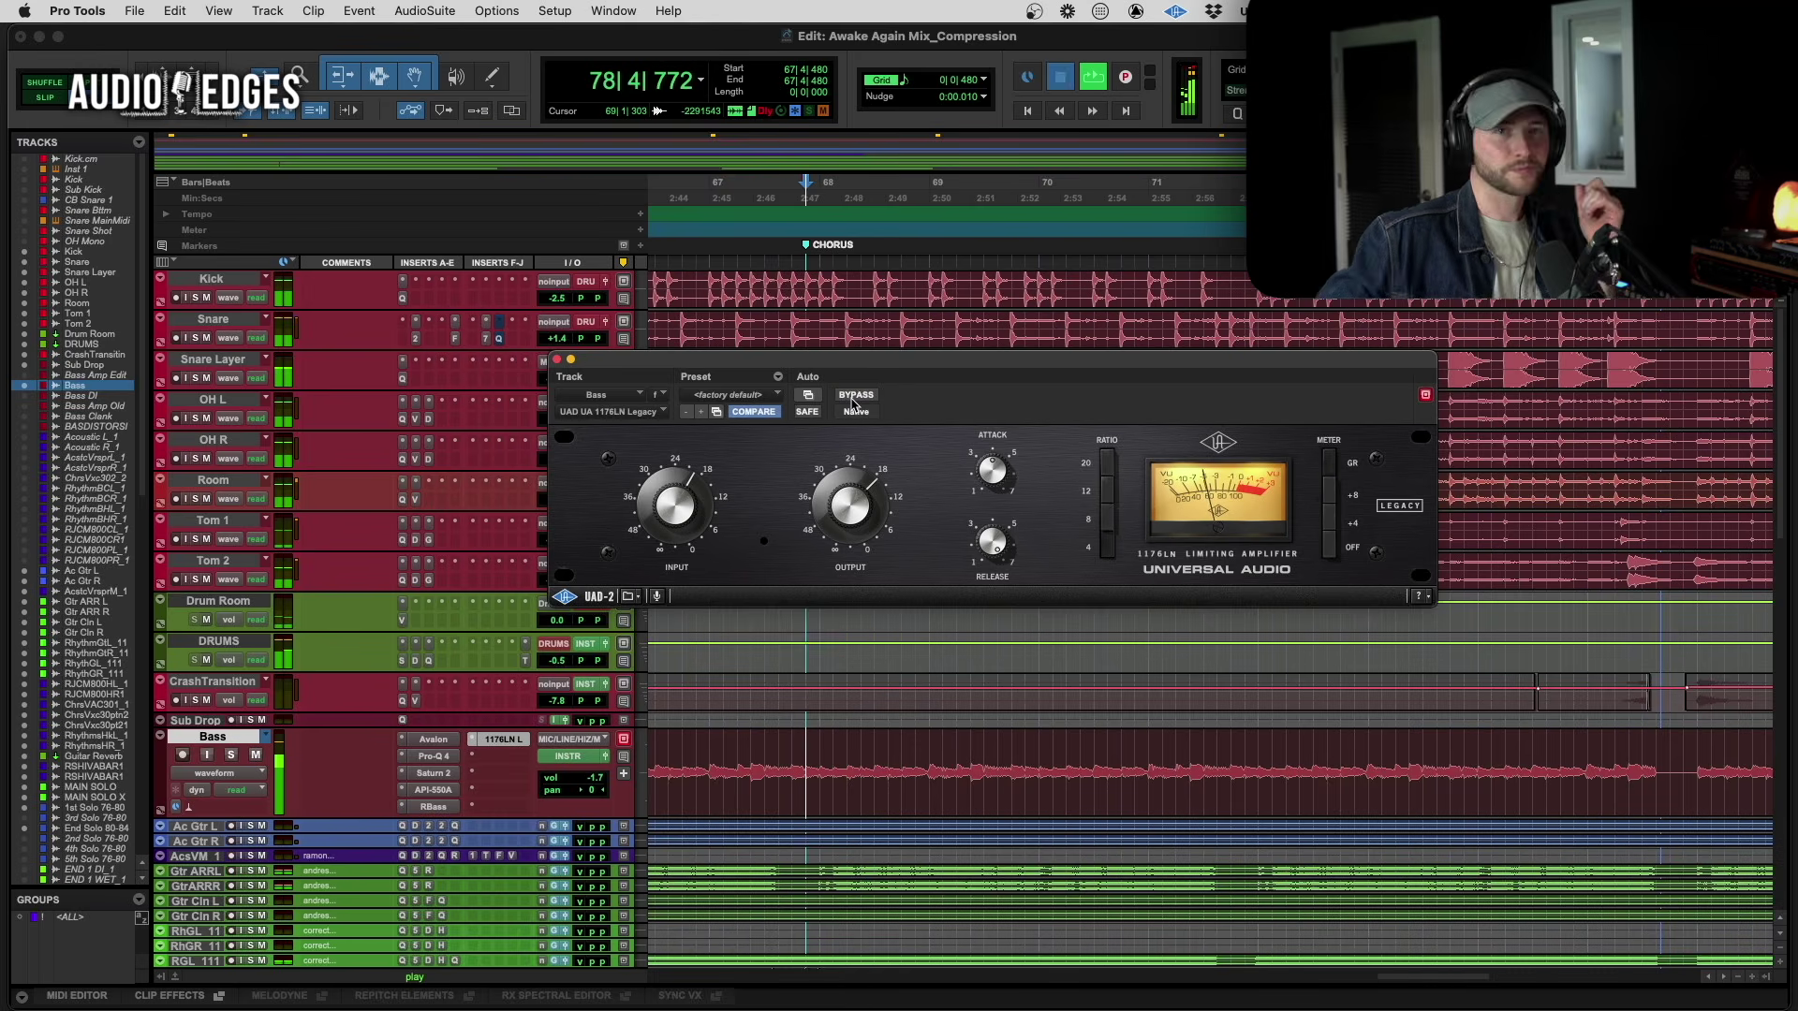
Stop playback and close the Bass track's 1176LN compressor
key(space)
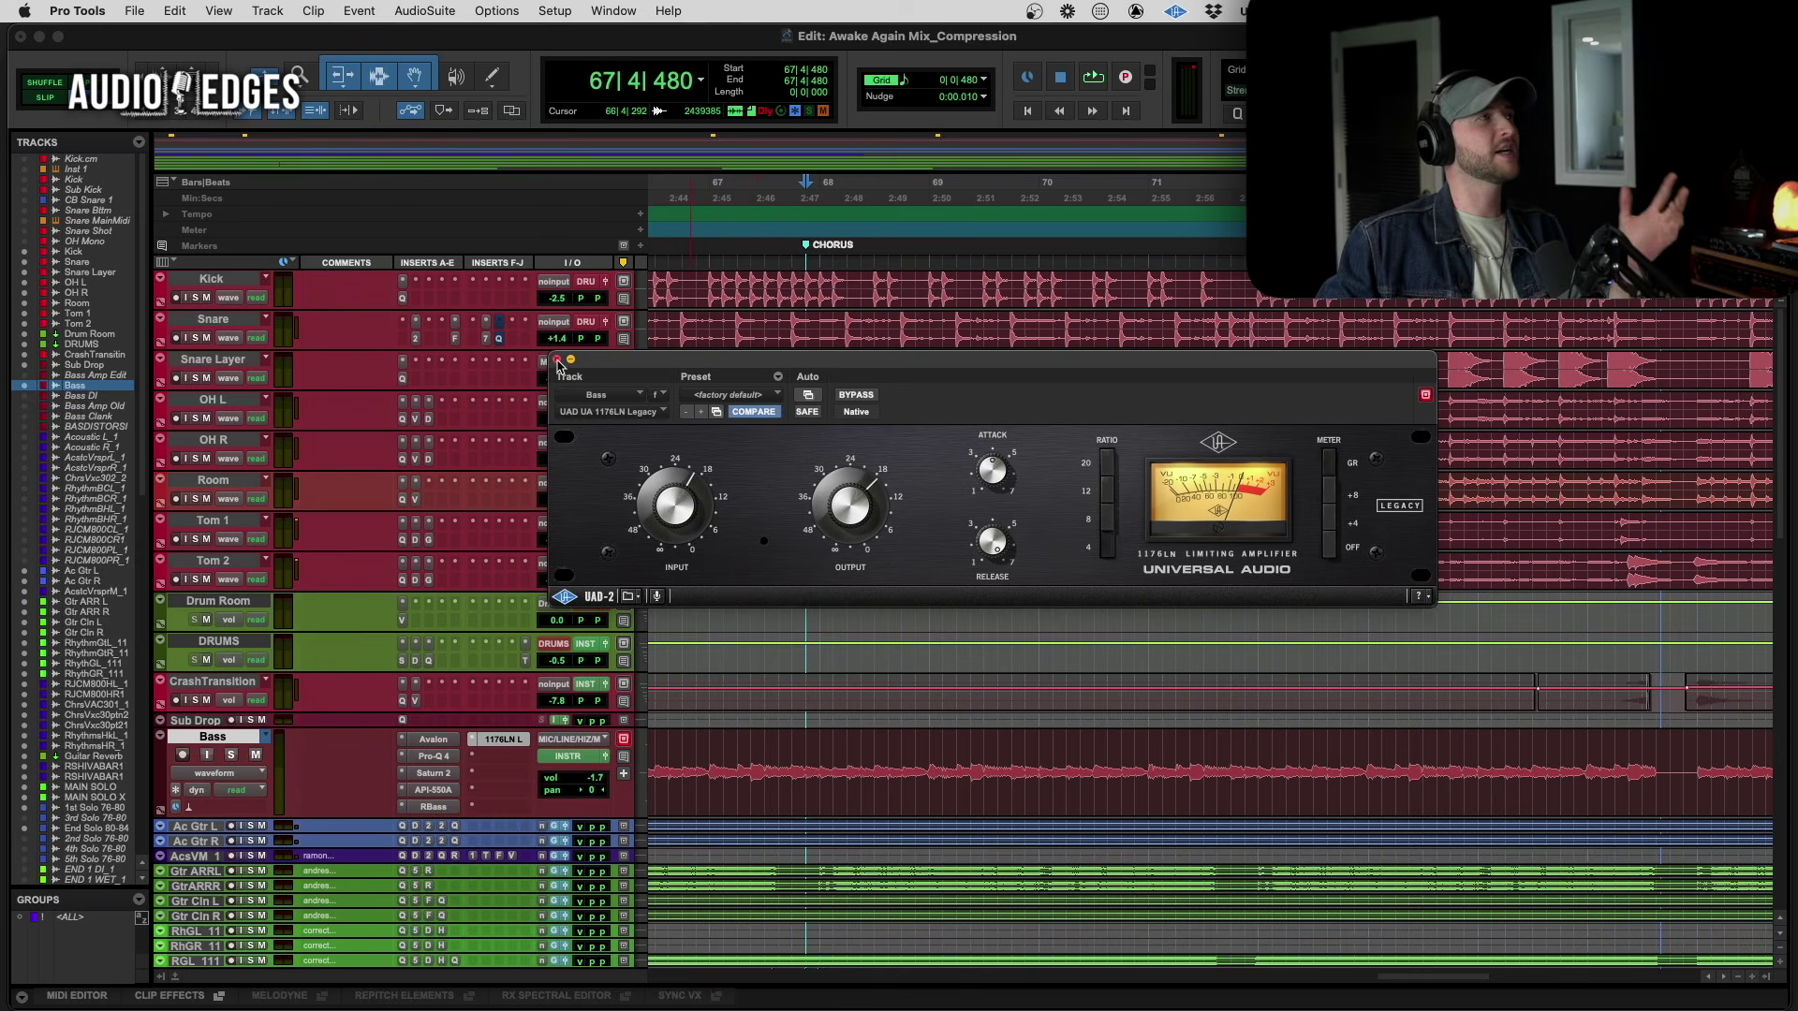
click(558, 360)
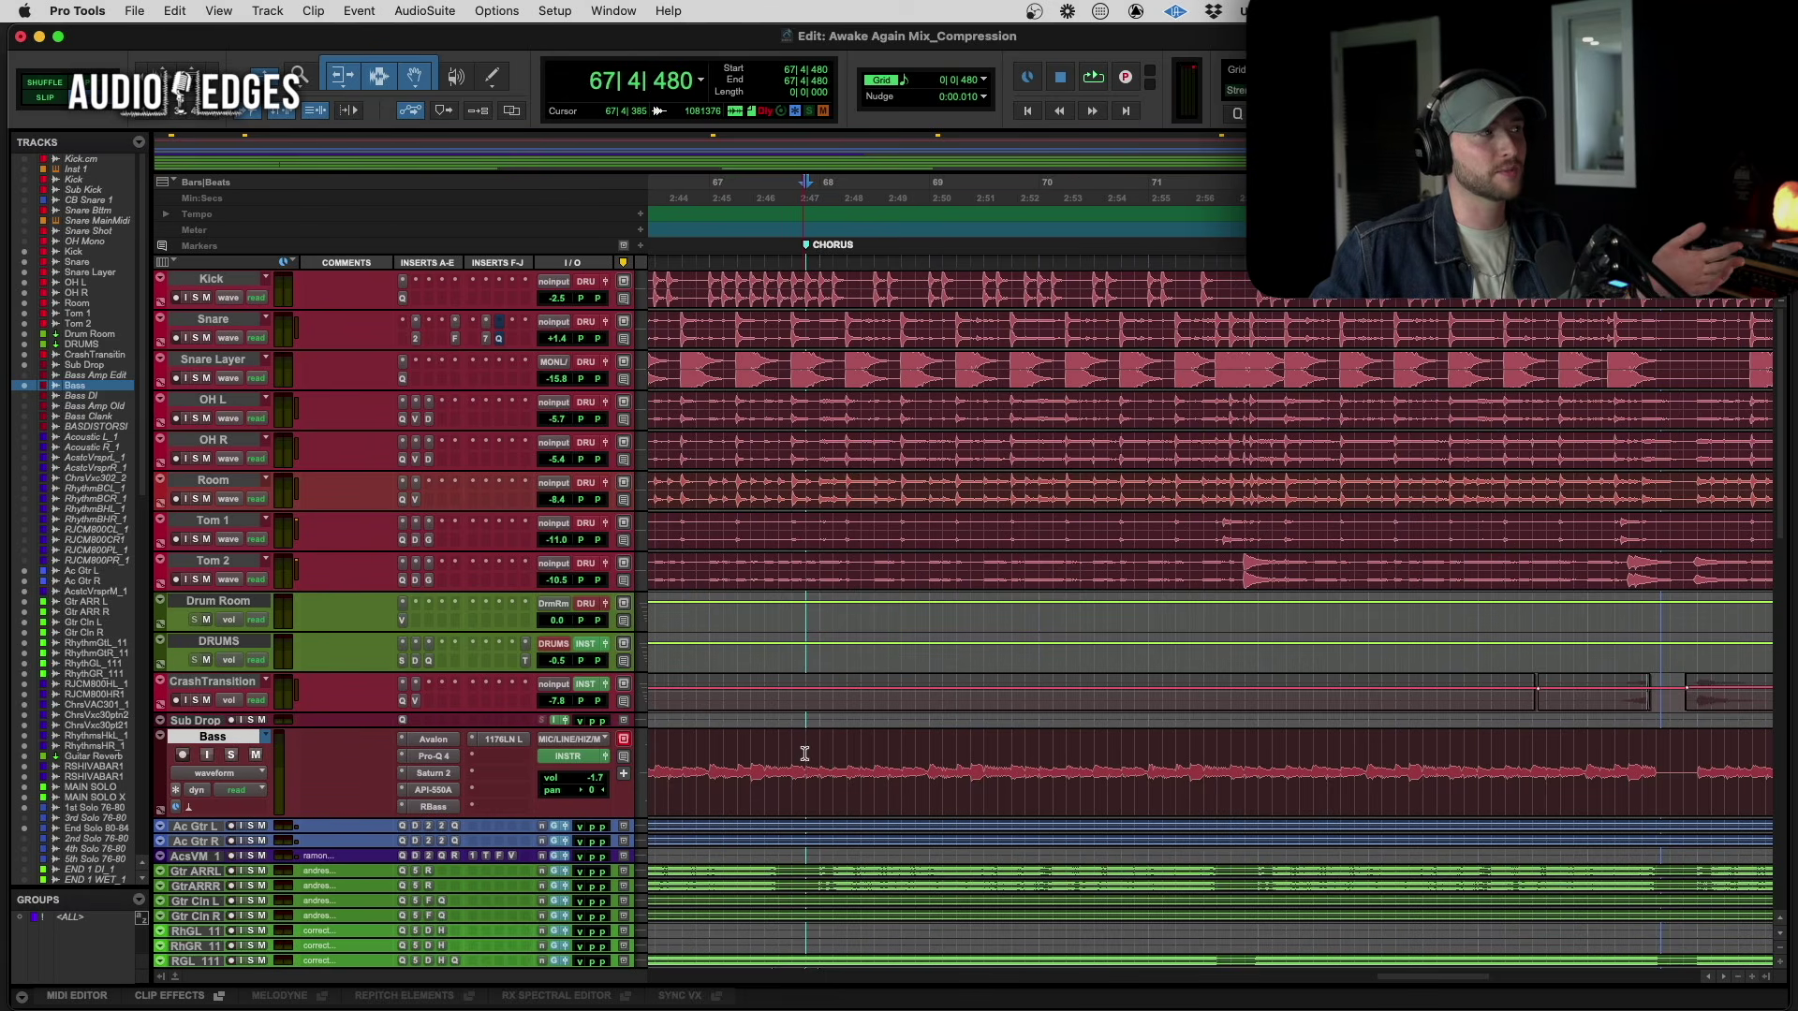
Open the CLA-76 compressor on the LV track and audition the soloed lead vocal into the chorus
scroll(804, 761, down, 2)
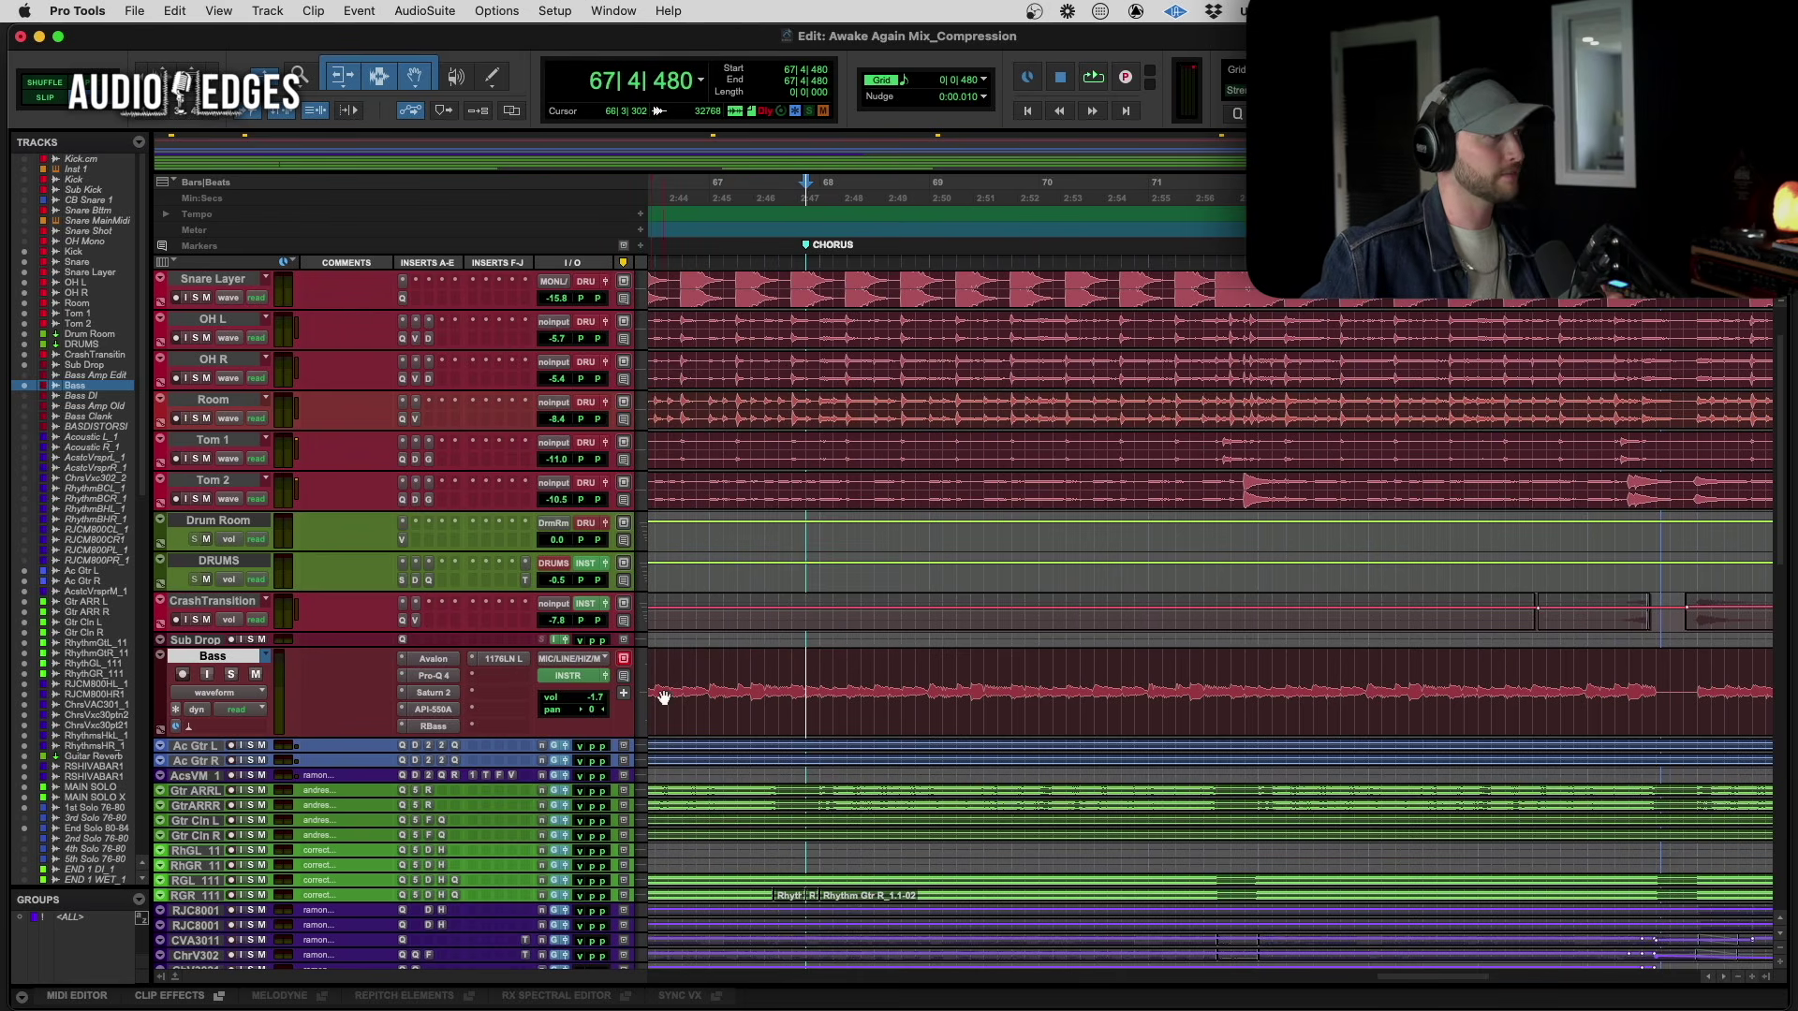
scroll(749, 693, down, 5)
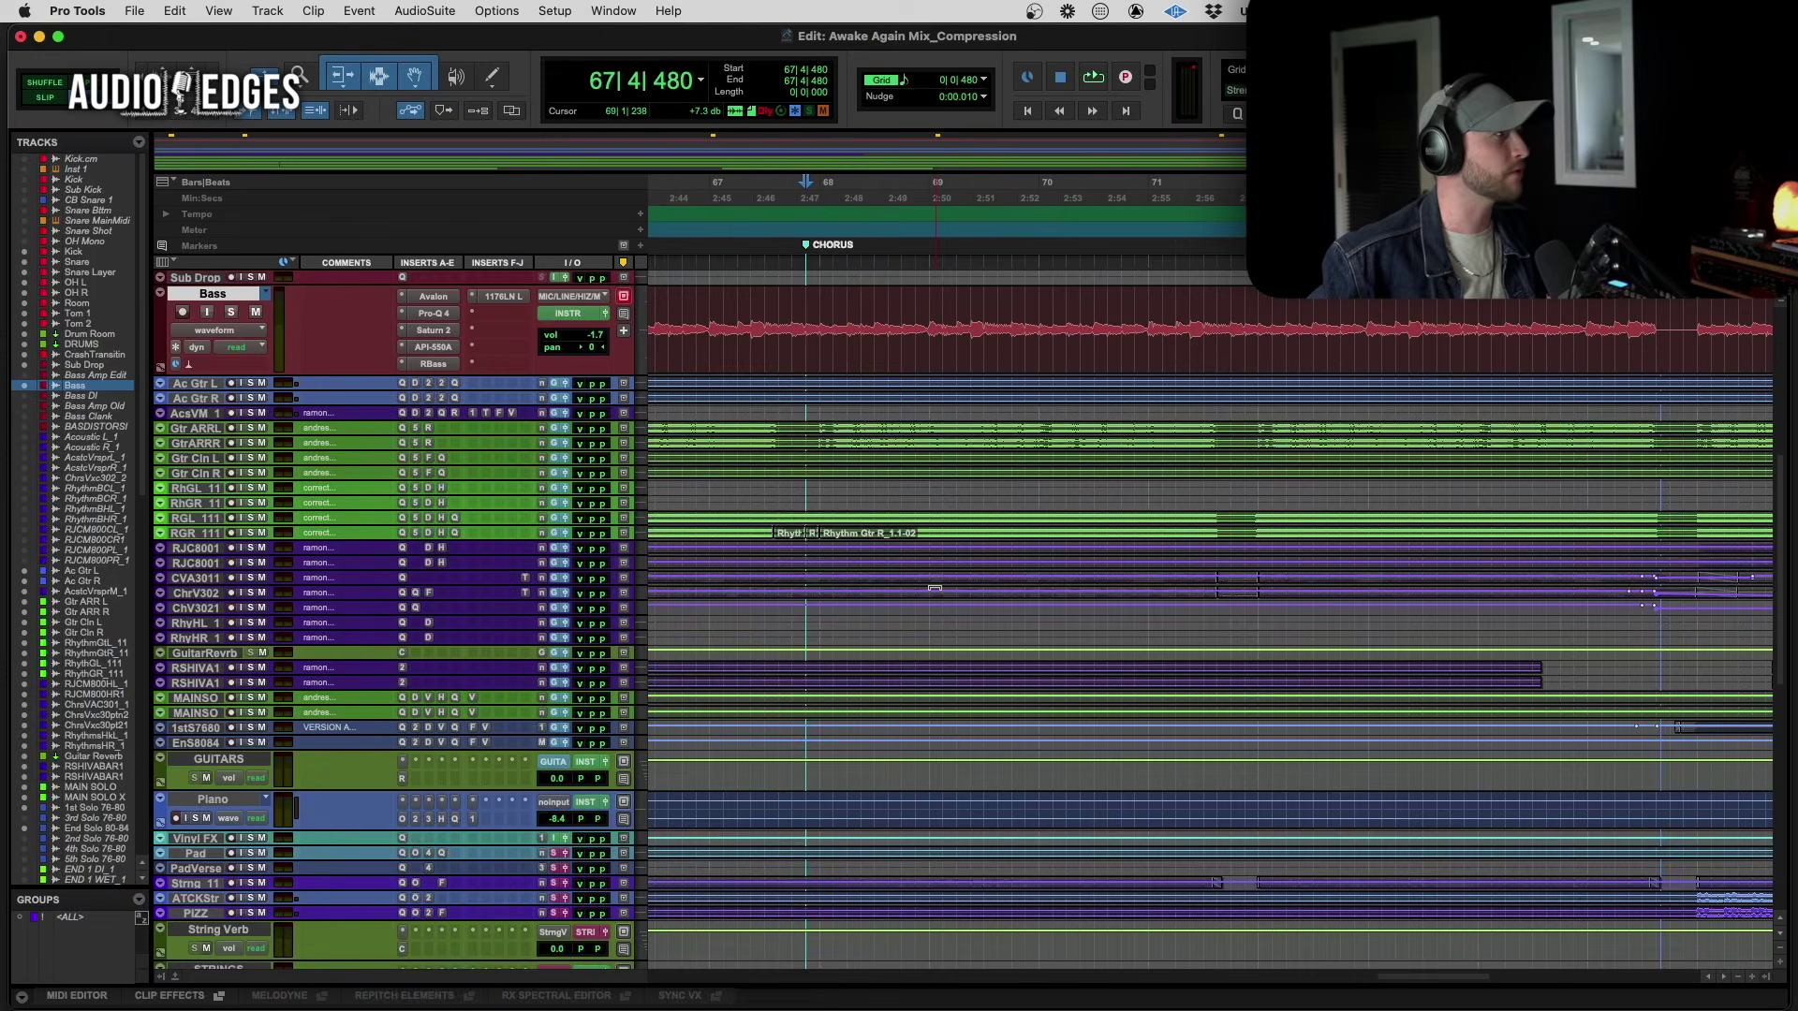
scroll(454, 677, down, 1)
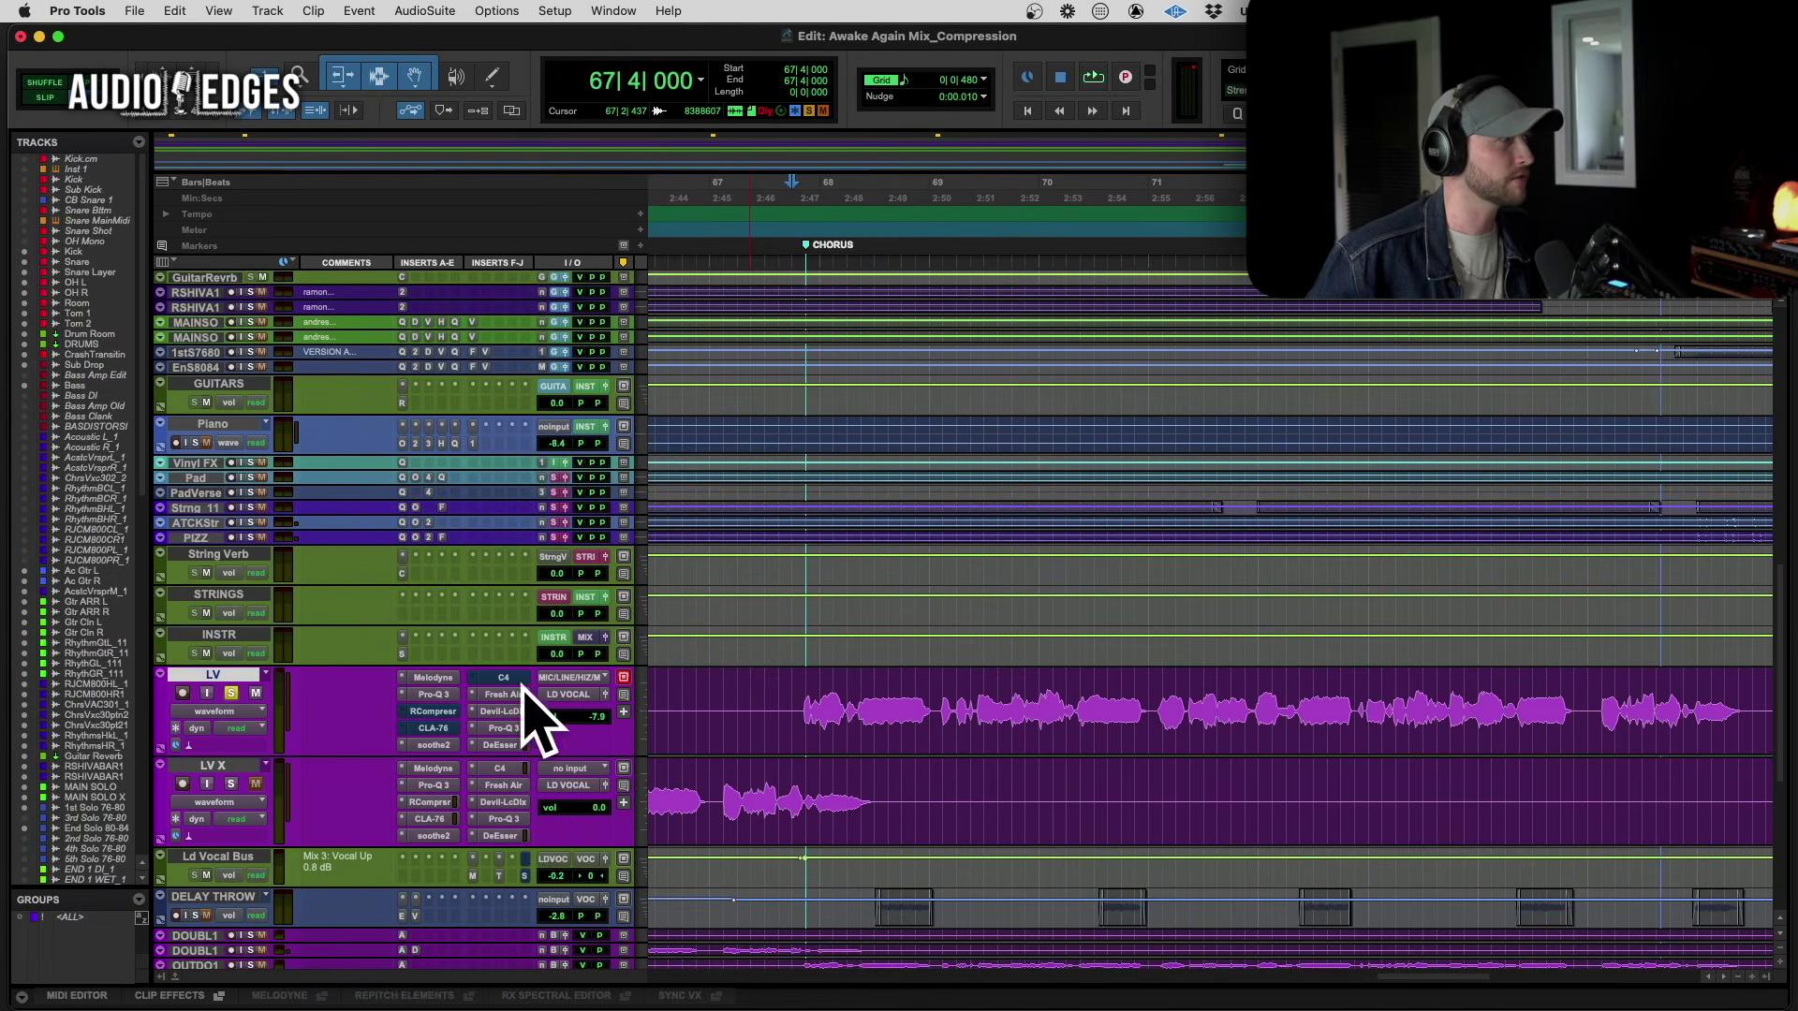
scroll(534, 714, up, 2)
click(430, 757)
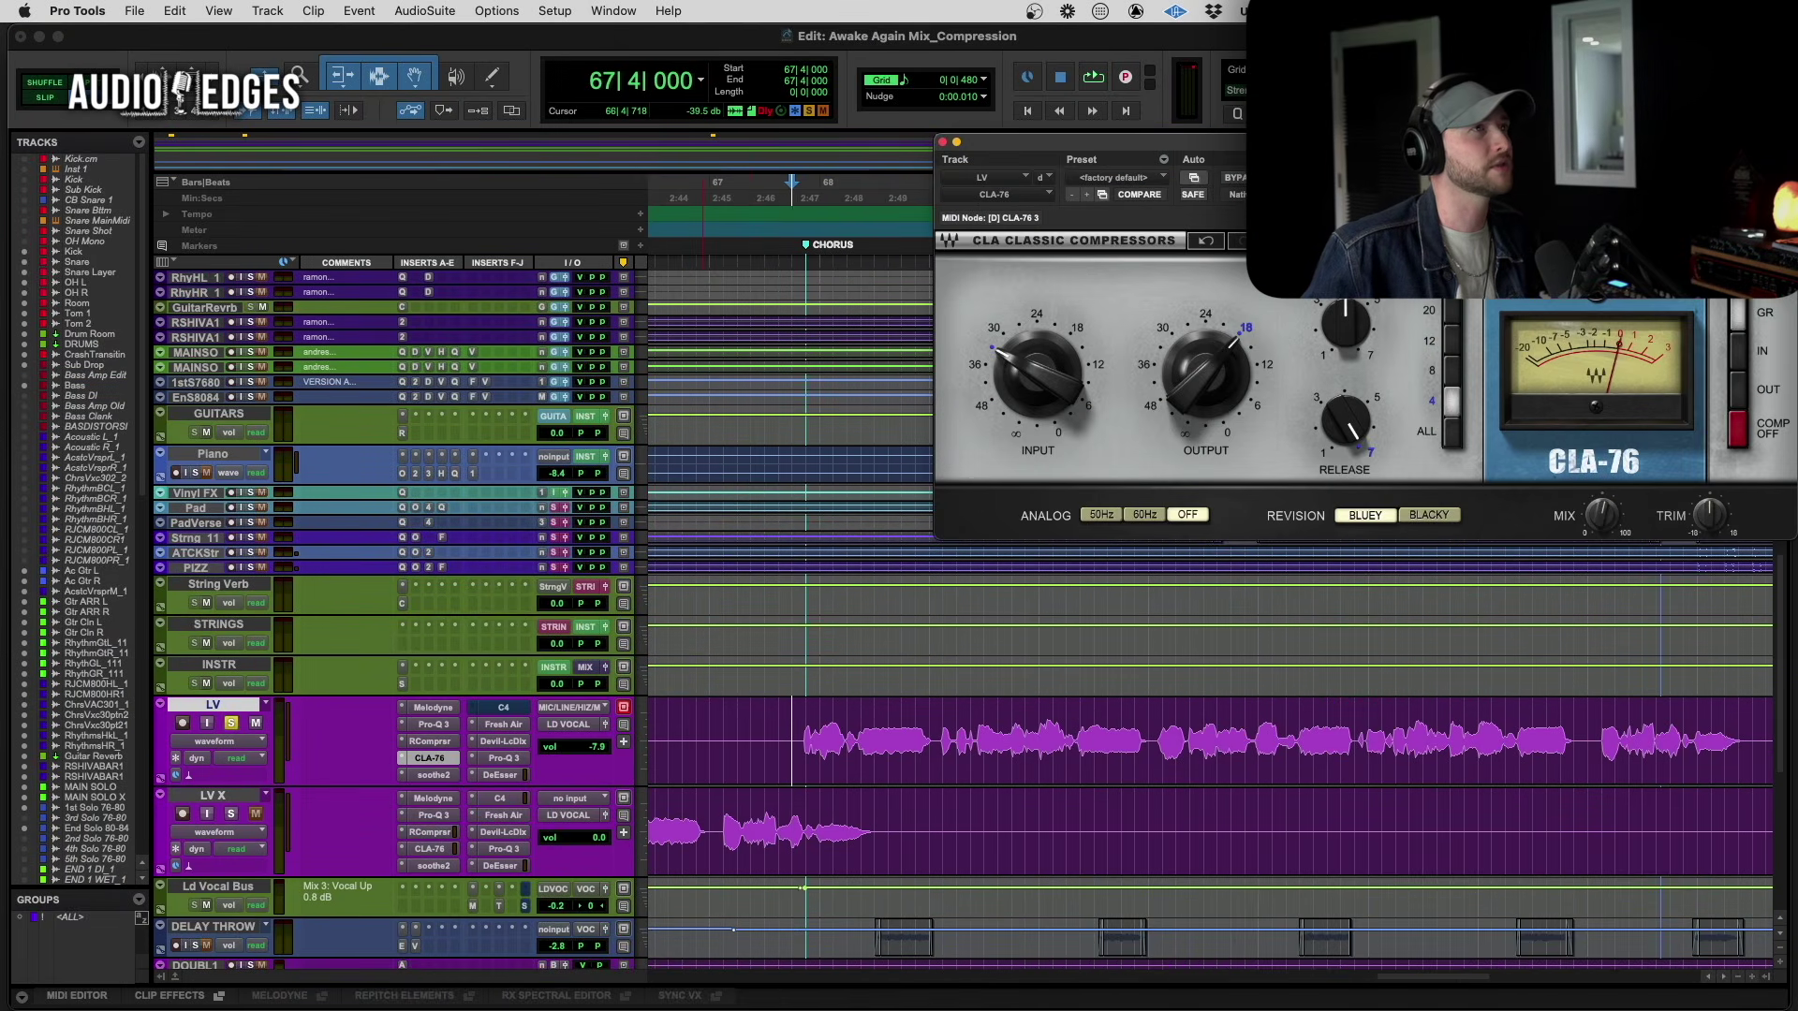
drag(1219, 150, 849, 170)
key(space)
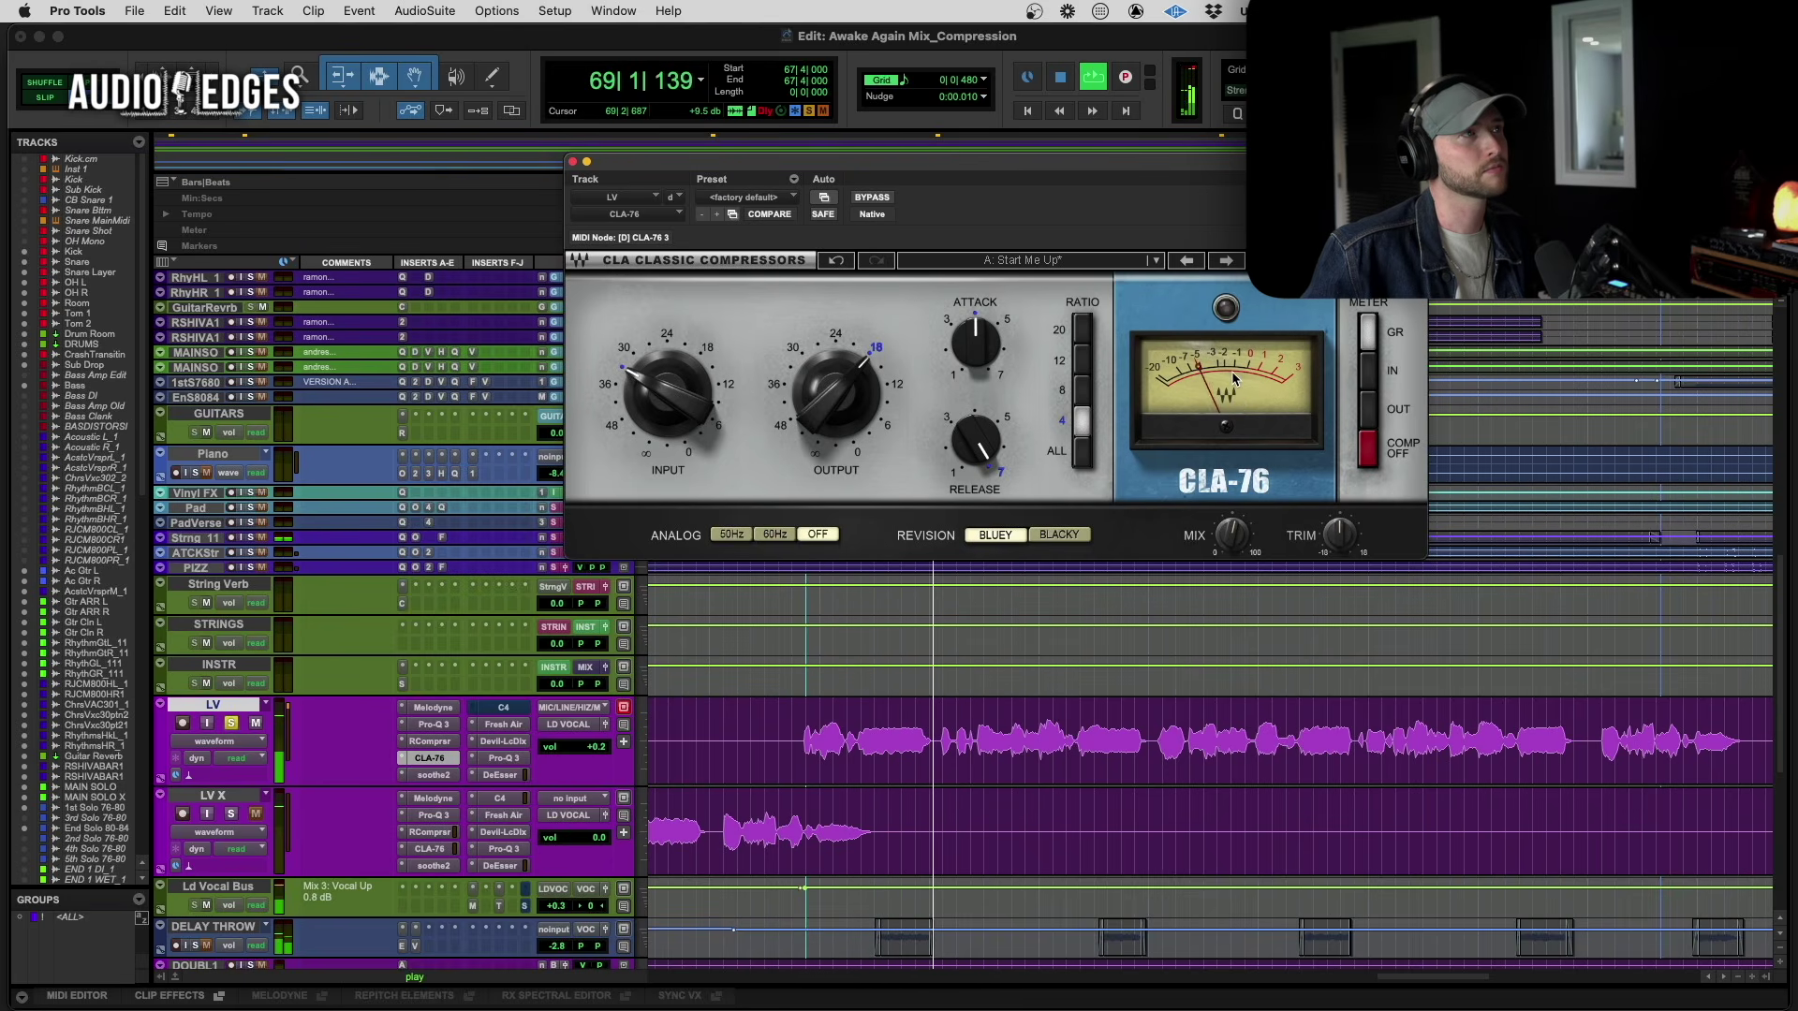
key(space)
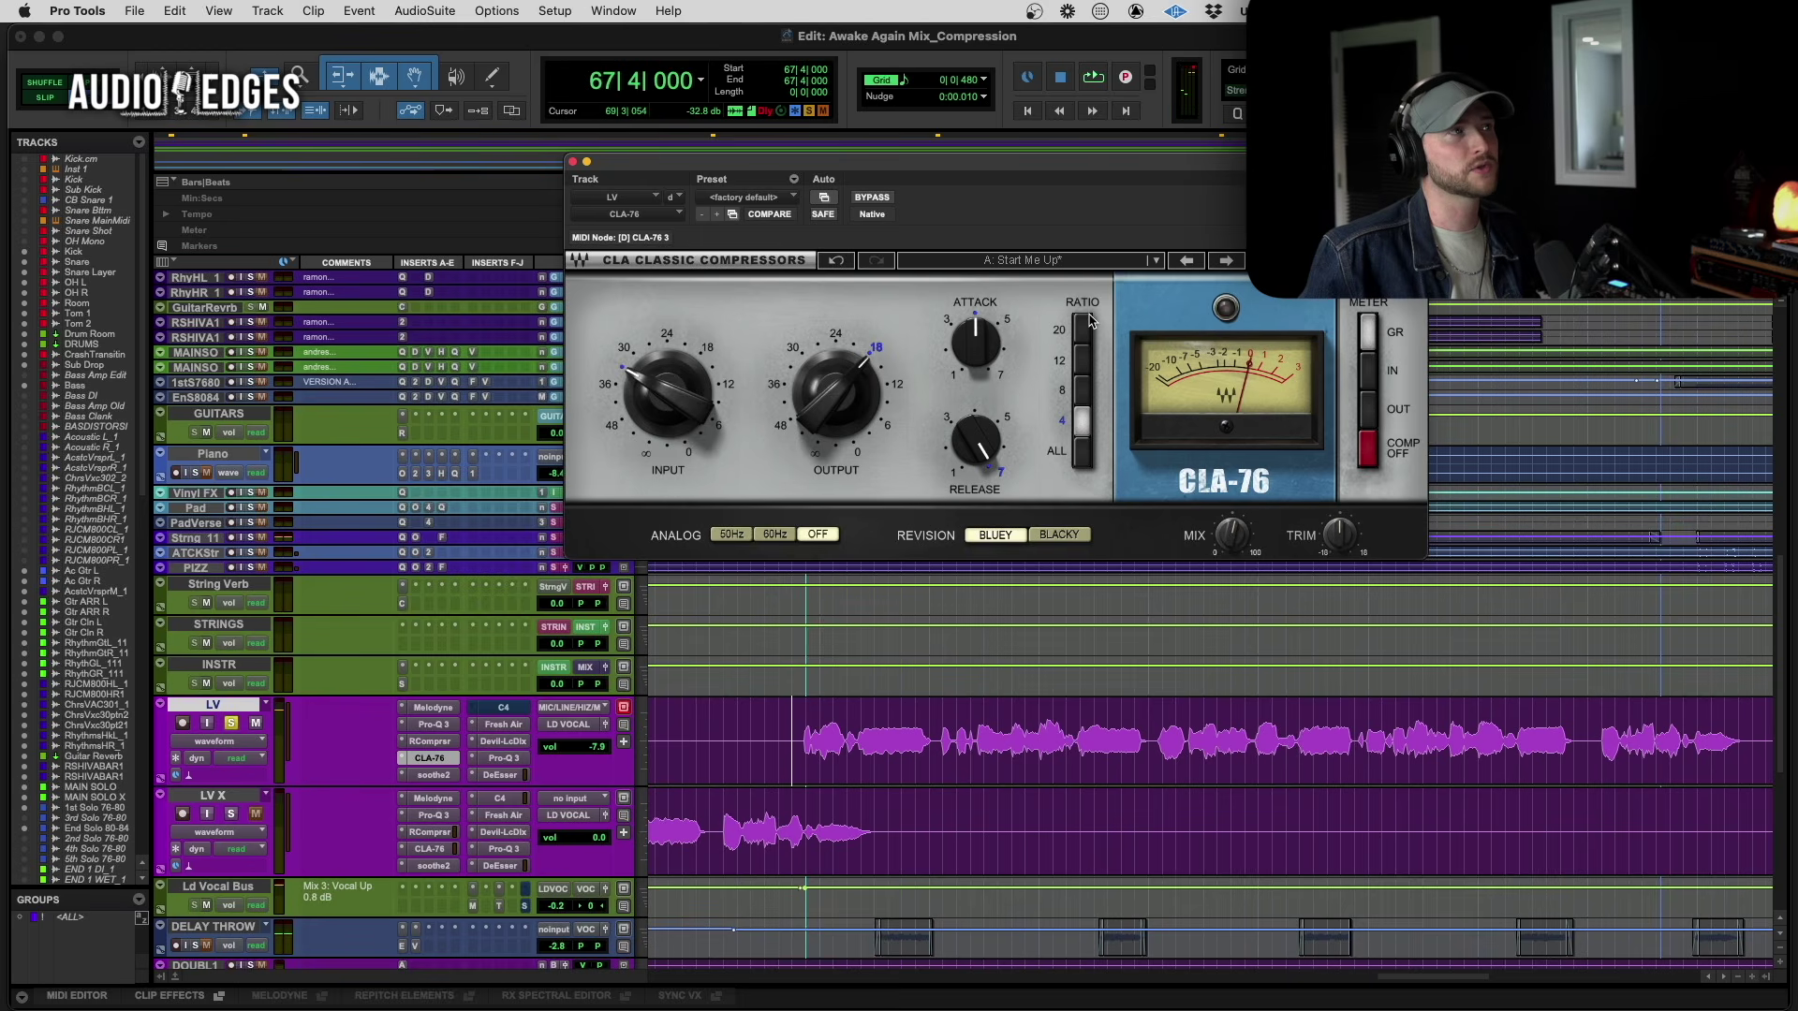
Select the LV vocal from 67|4|480 to 72|3|000 and audition it with the CLA-76 release at about 3.28
drag(1123, 172, 1129, 248)
drag(805, 740, 1312, 739)
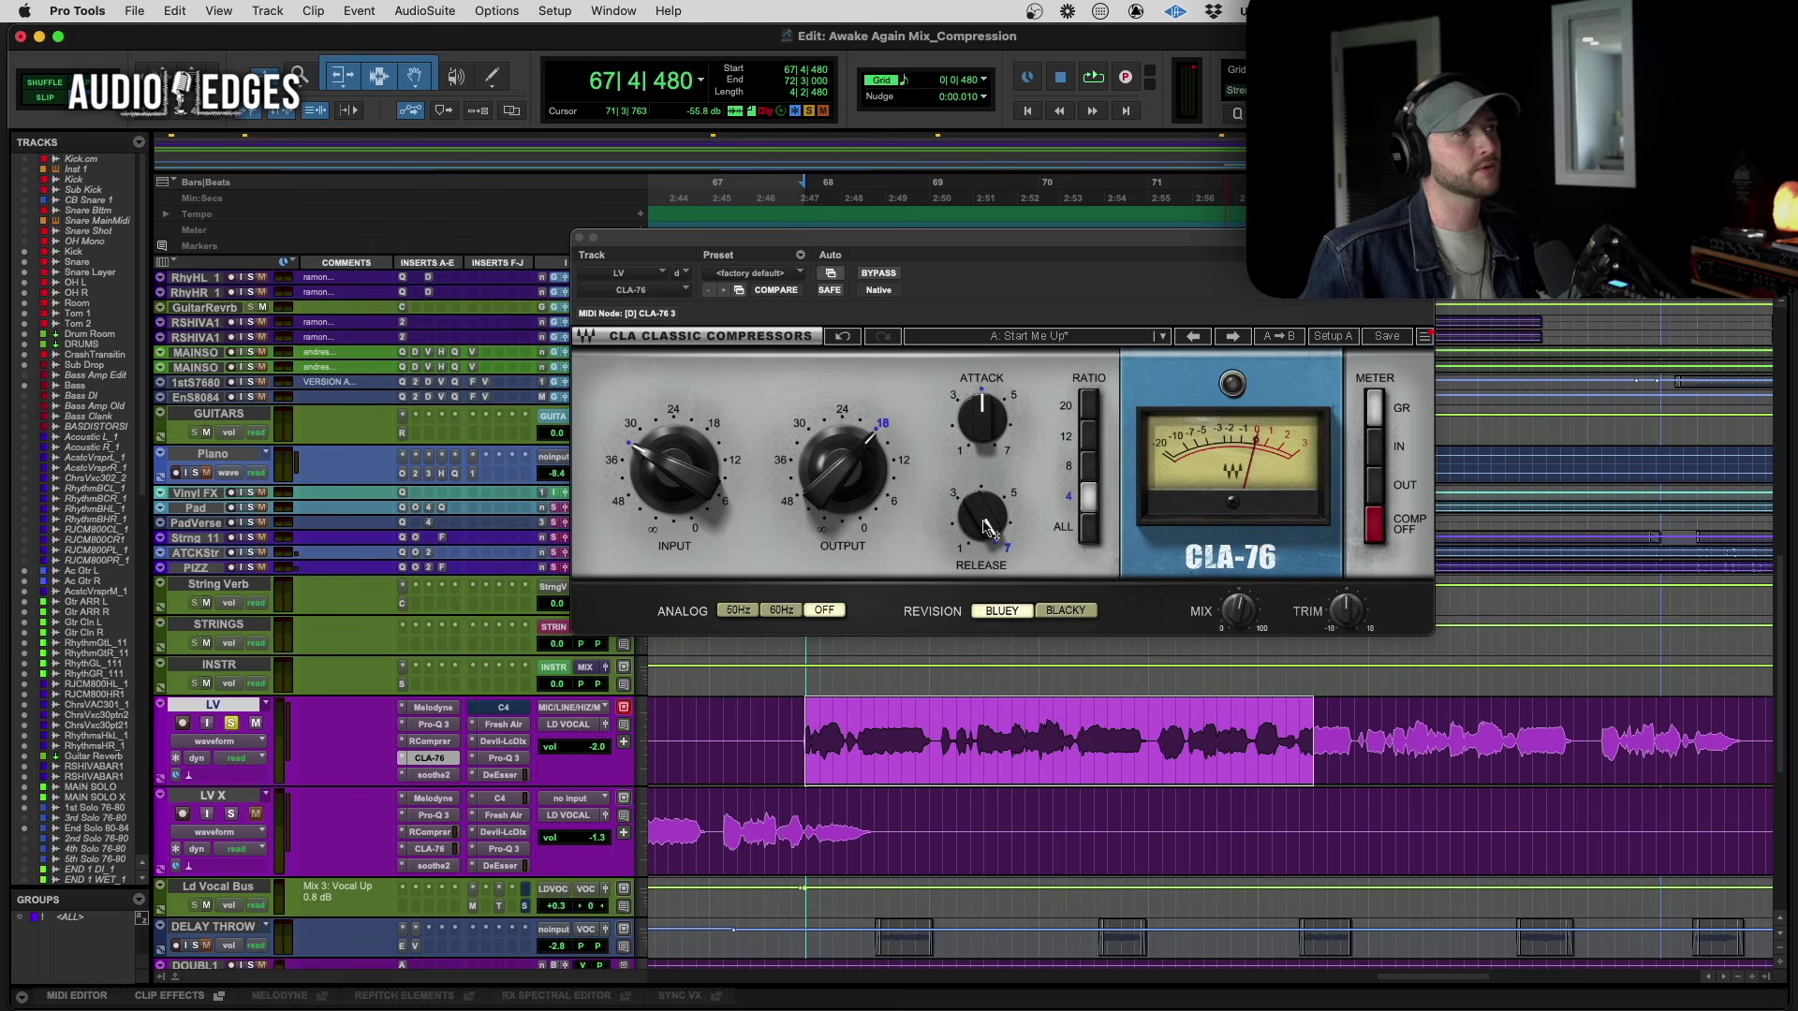
drag(986, 527, 998, 570)
key(space)
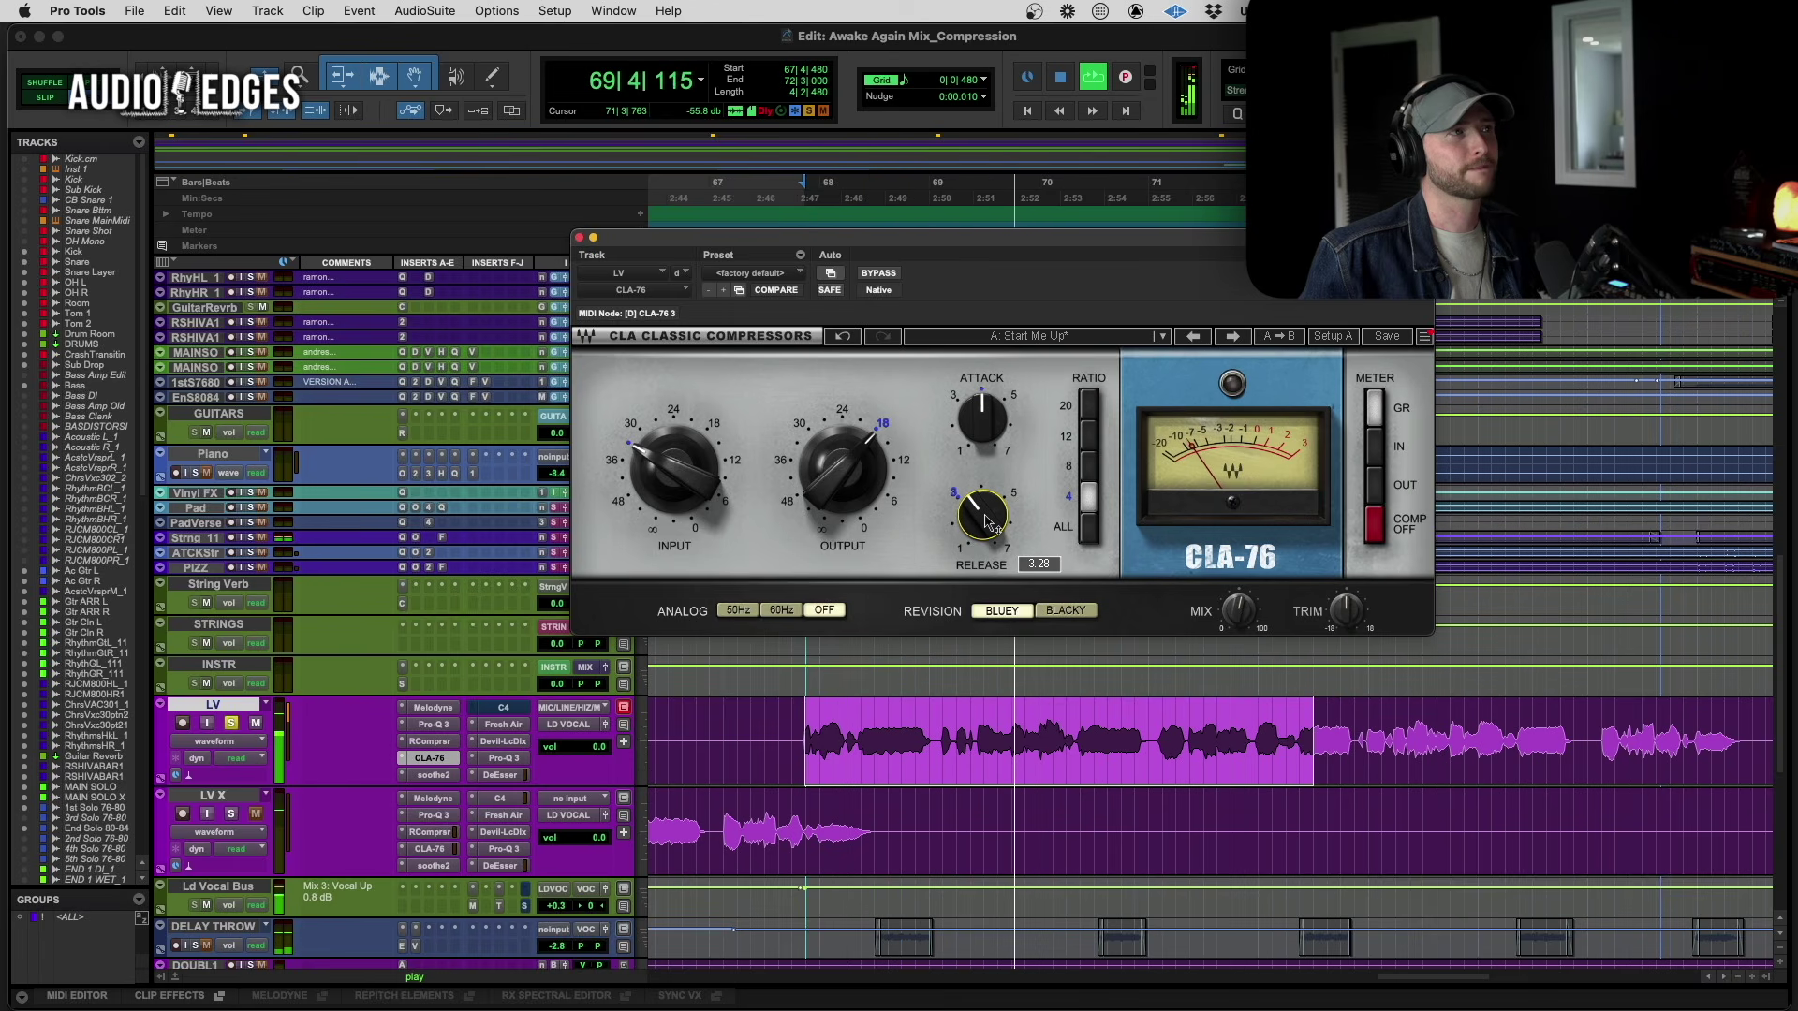
key(space)
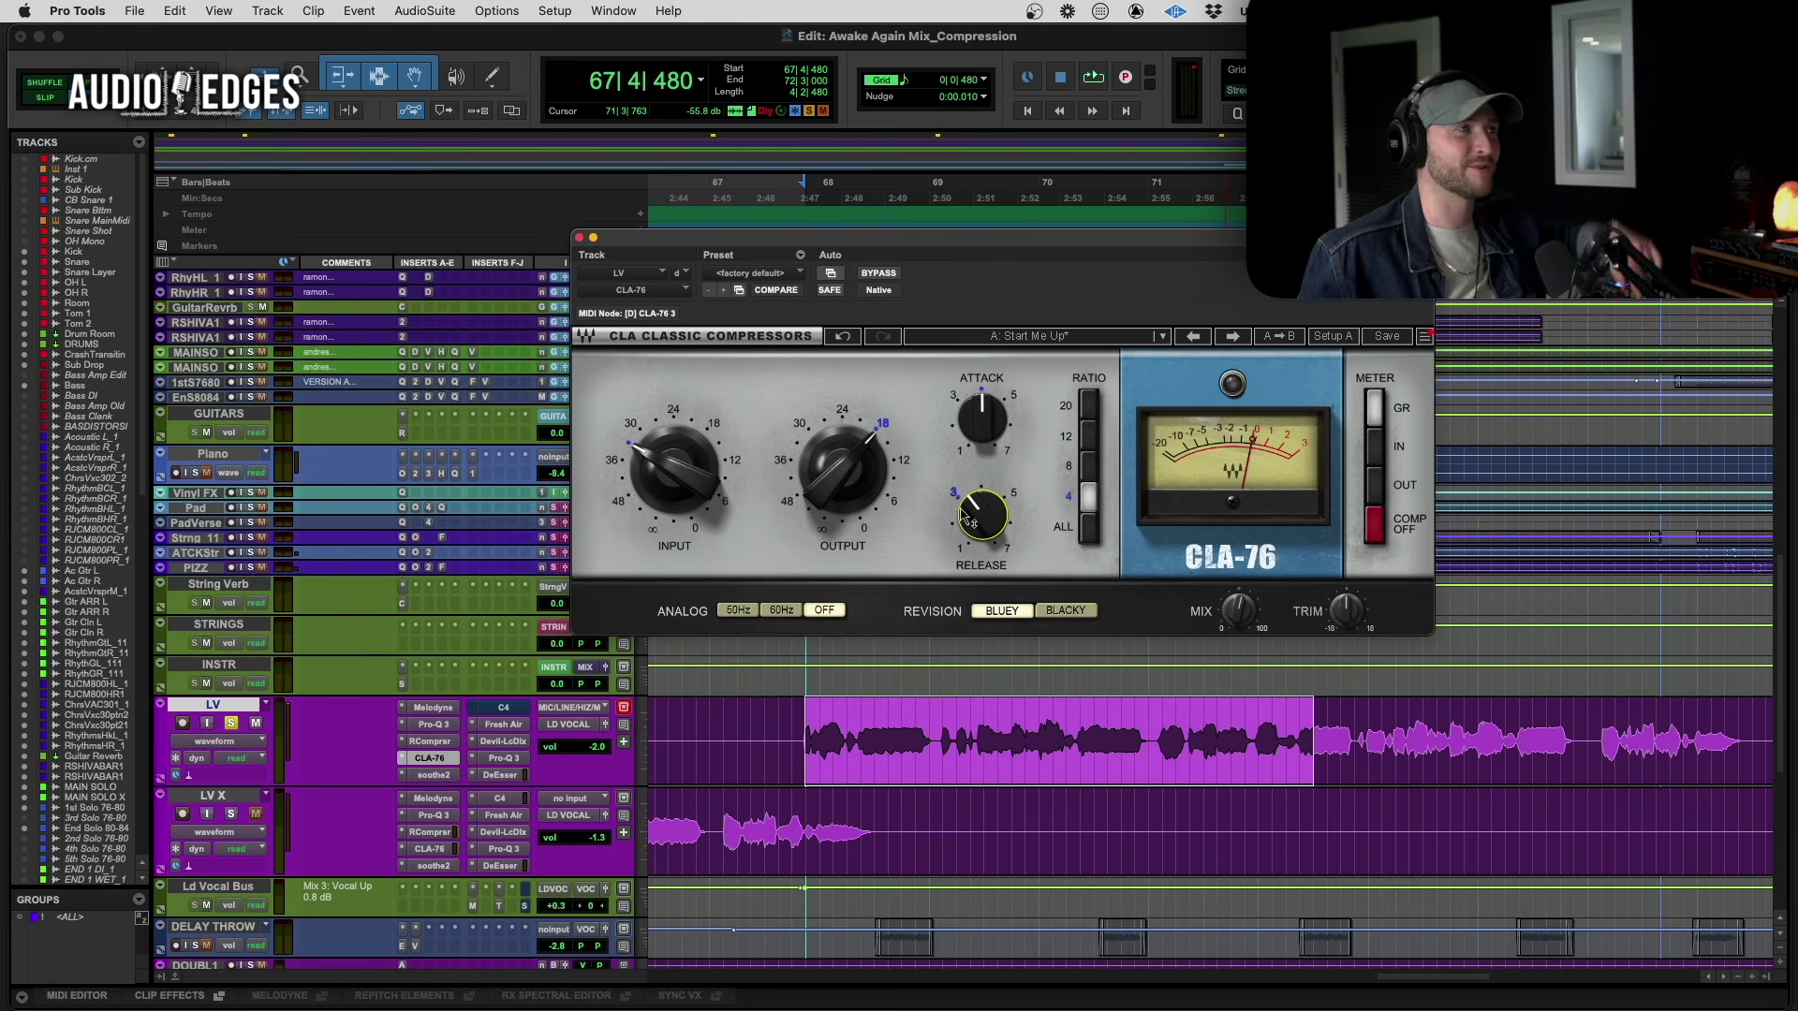
Set the CLA-76 release to 7.00 and audition the selected lead vocal passage
drag(982, 526, 981, 462)
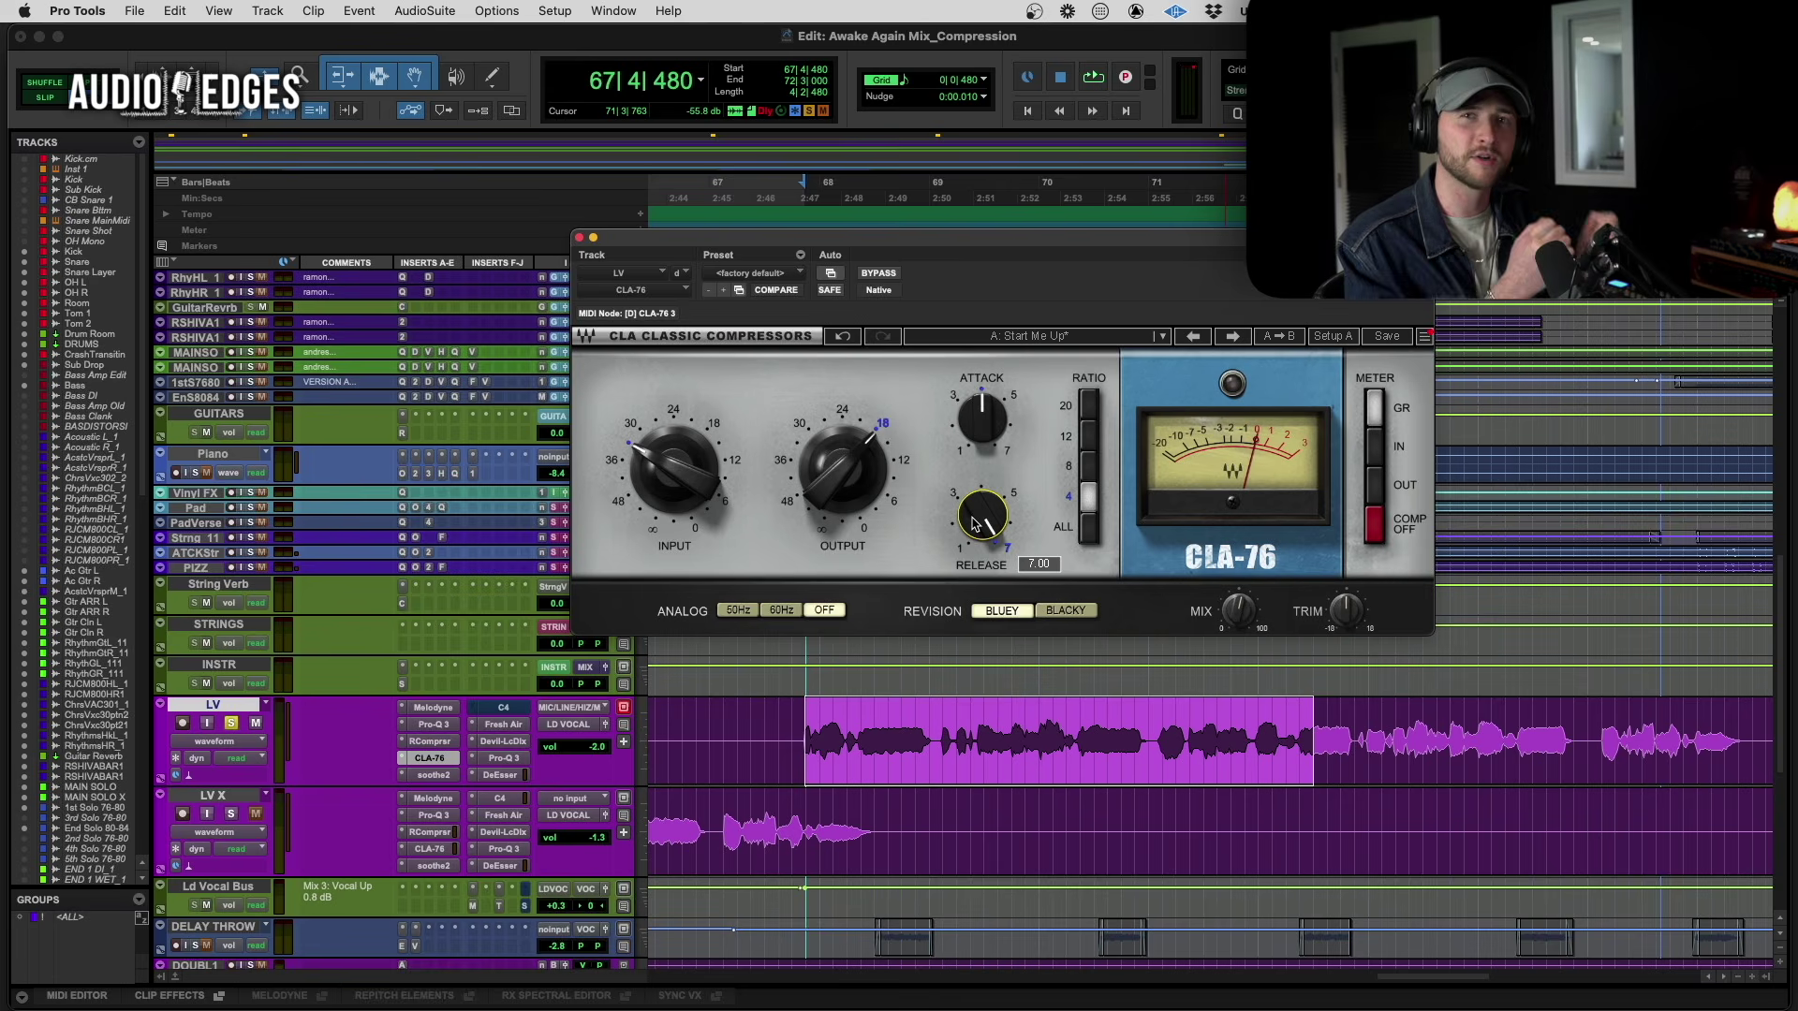
key(space)
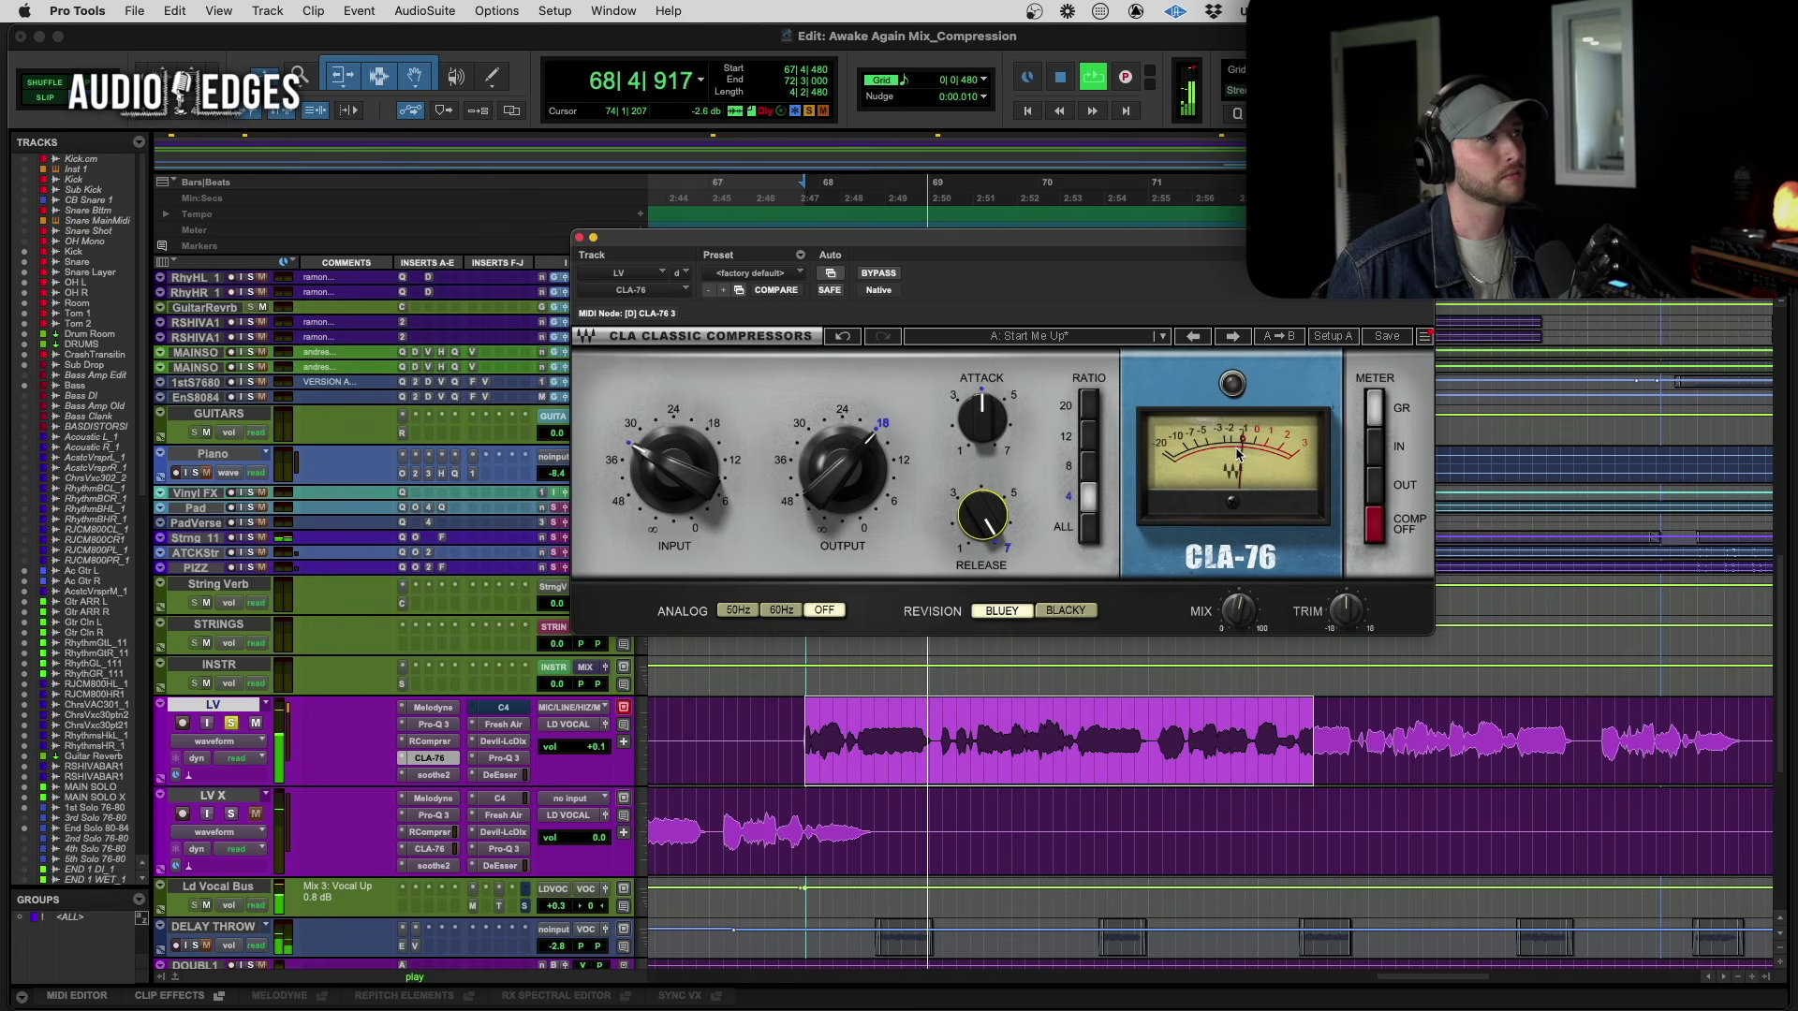
key(space)
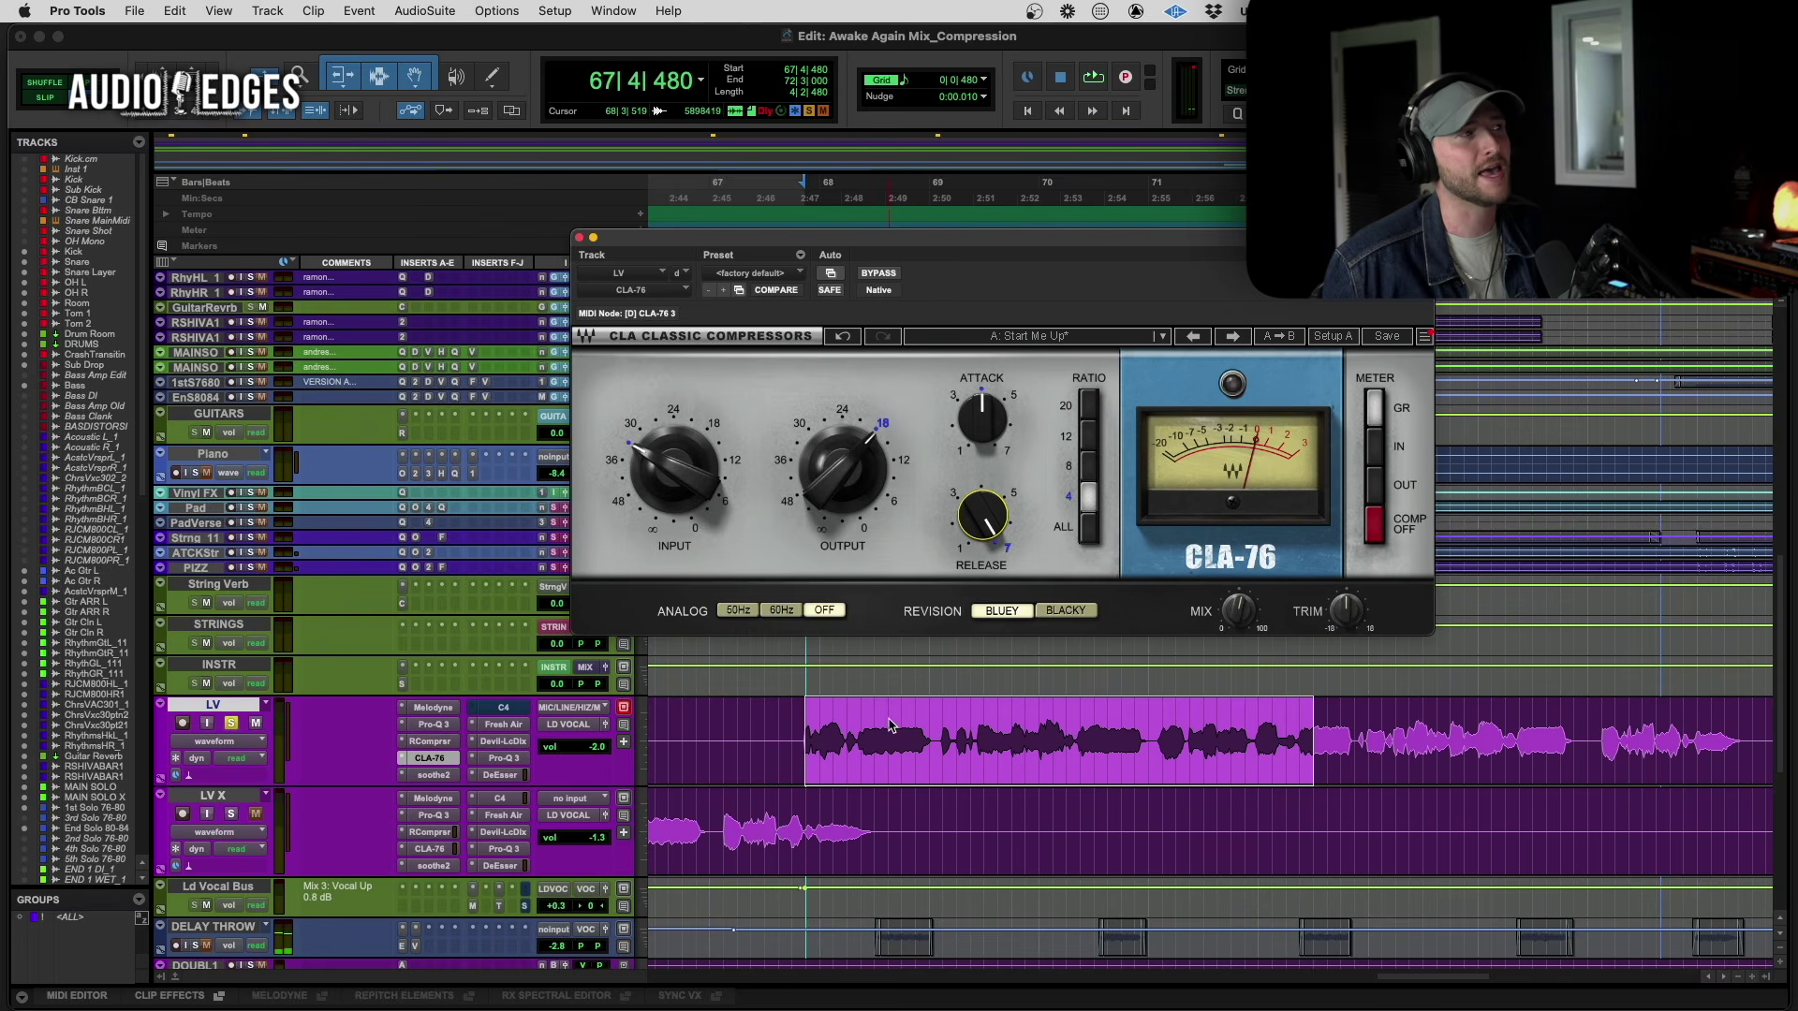
Place the playback start at 68|3|480 on the LV track and audition that vocal moment twice
drag(888, 728, 894, 727)
click(900, 721)
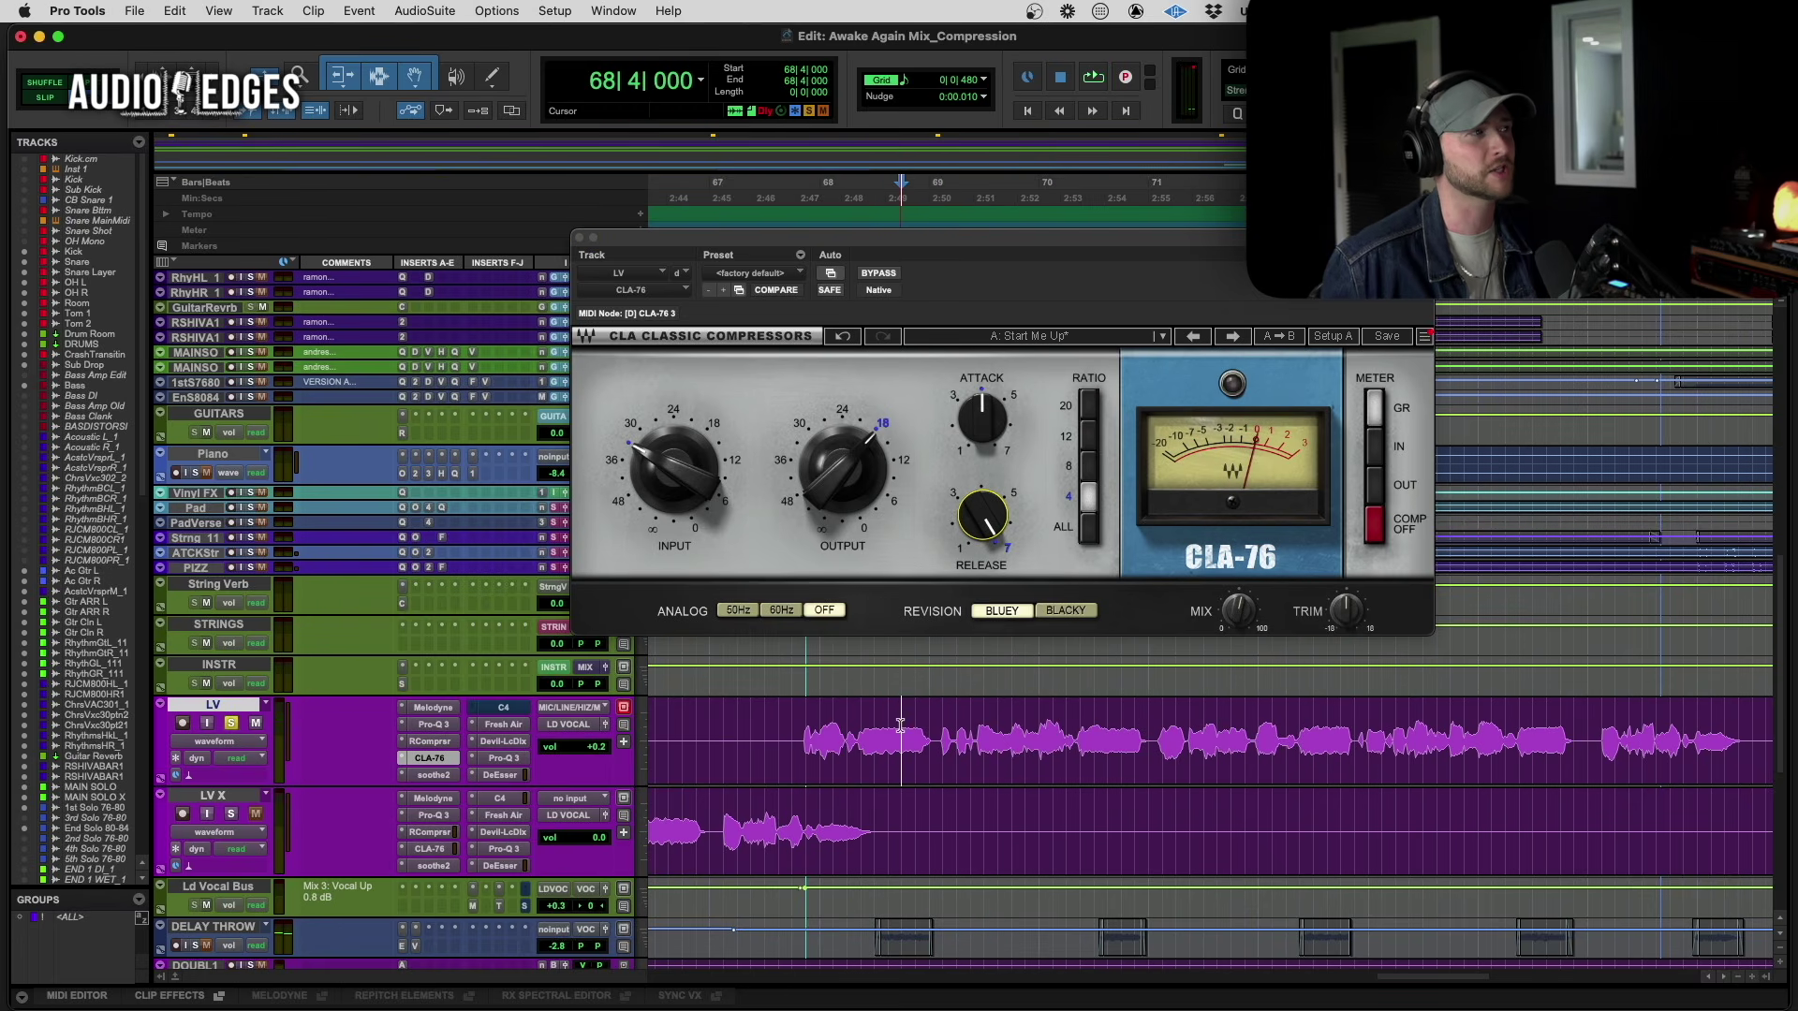
click(892, 720)
key(space)
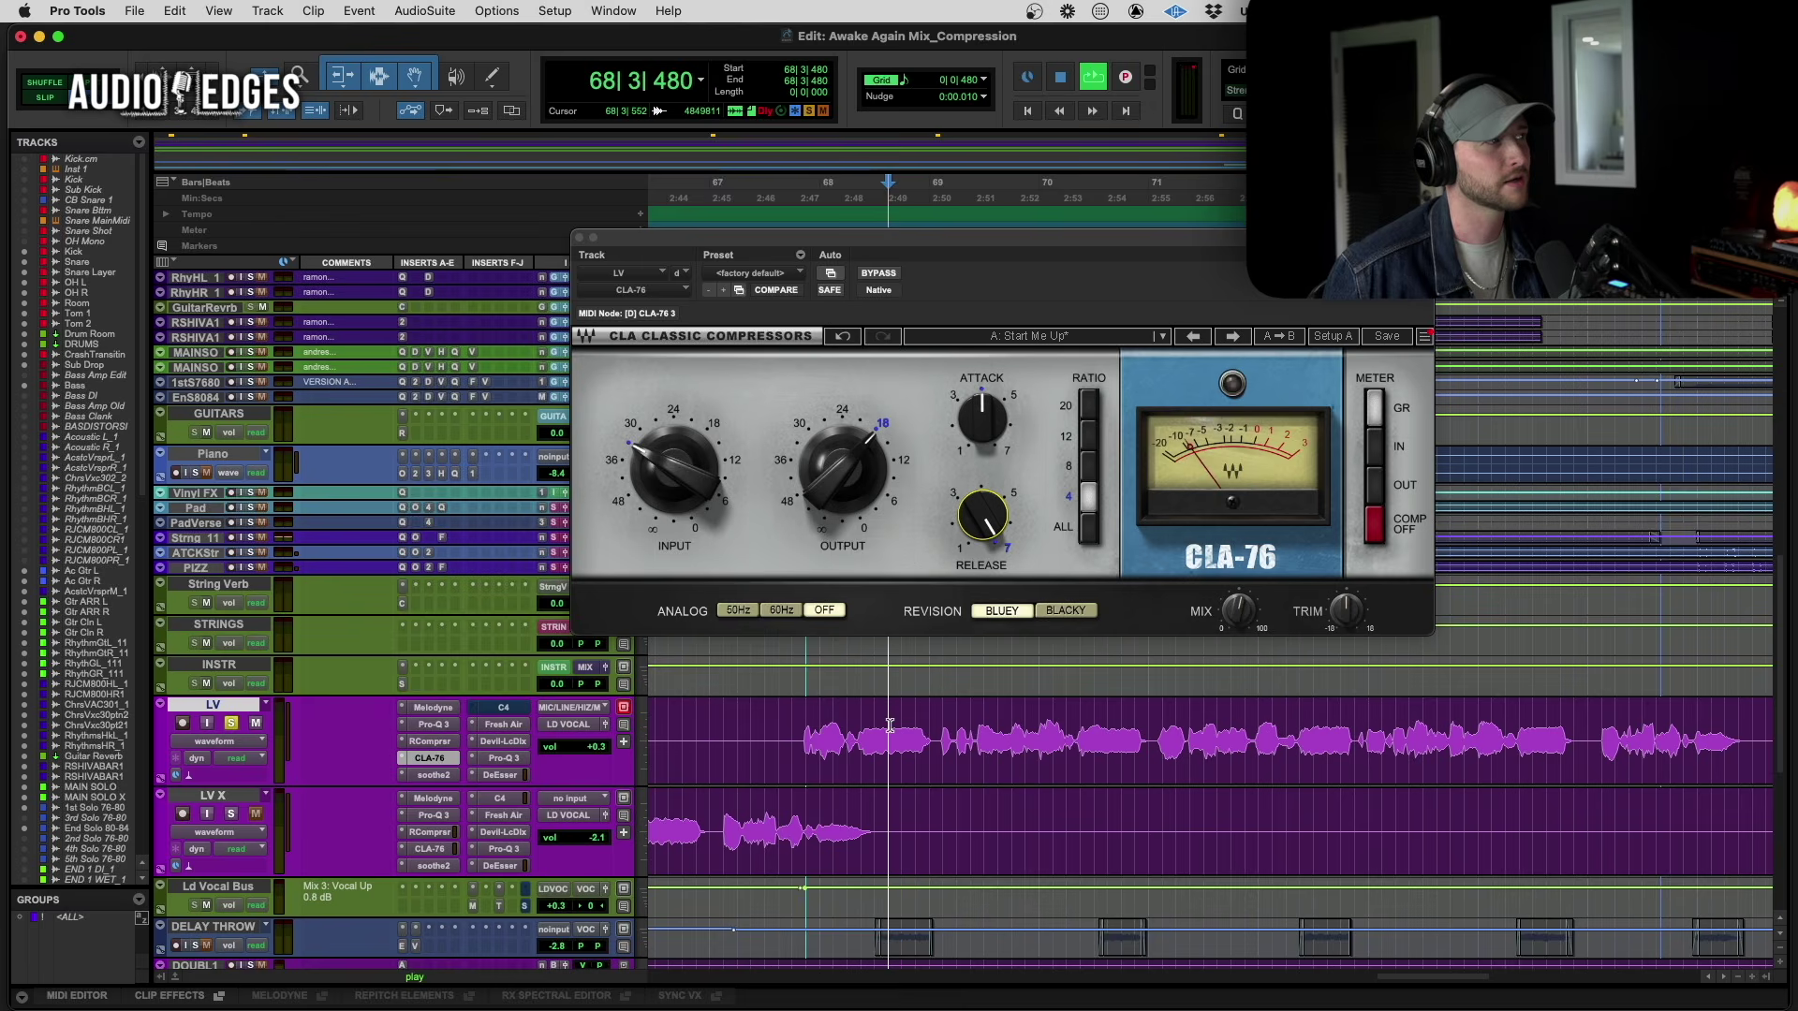
key(space)
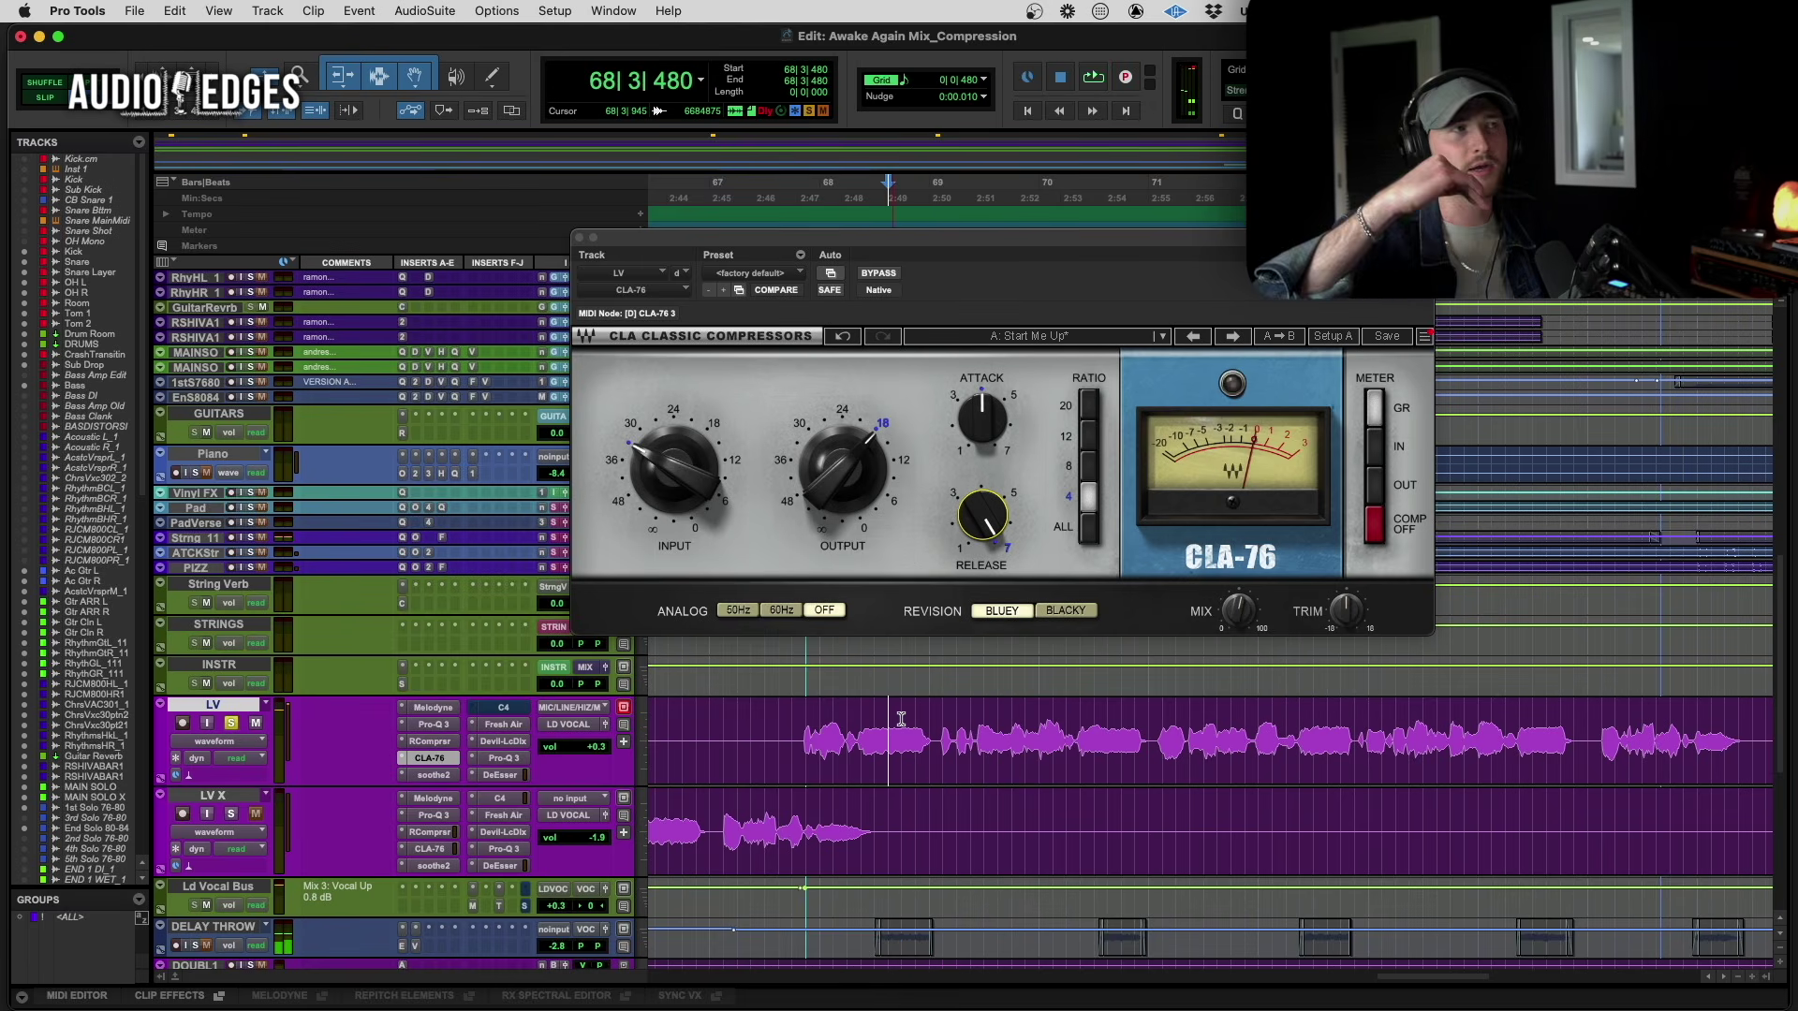
key(space)
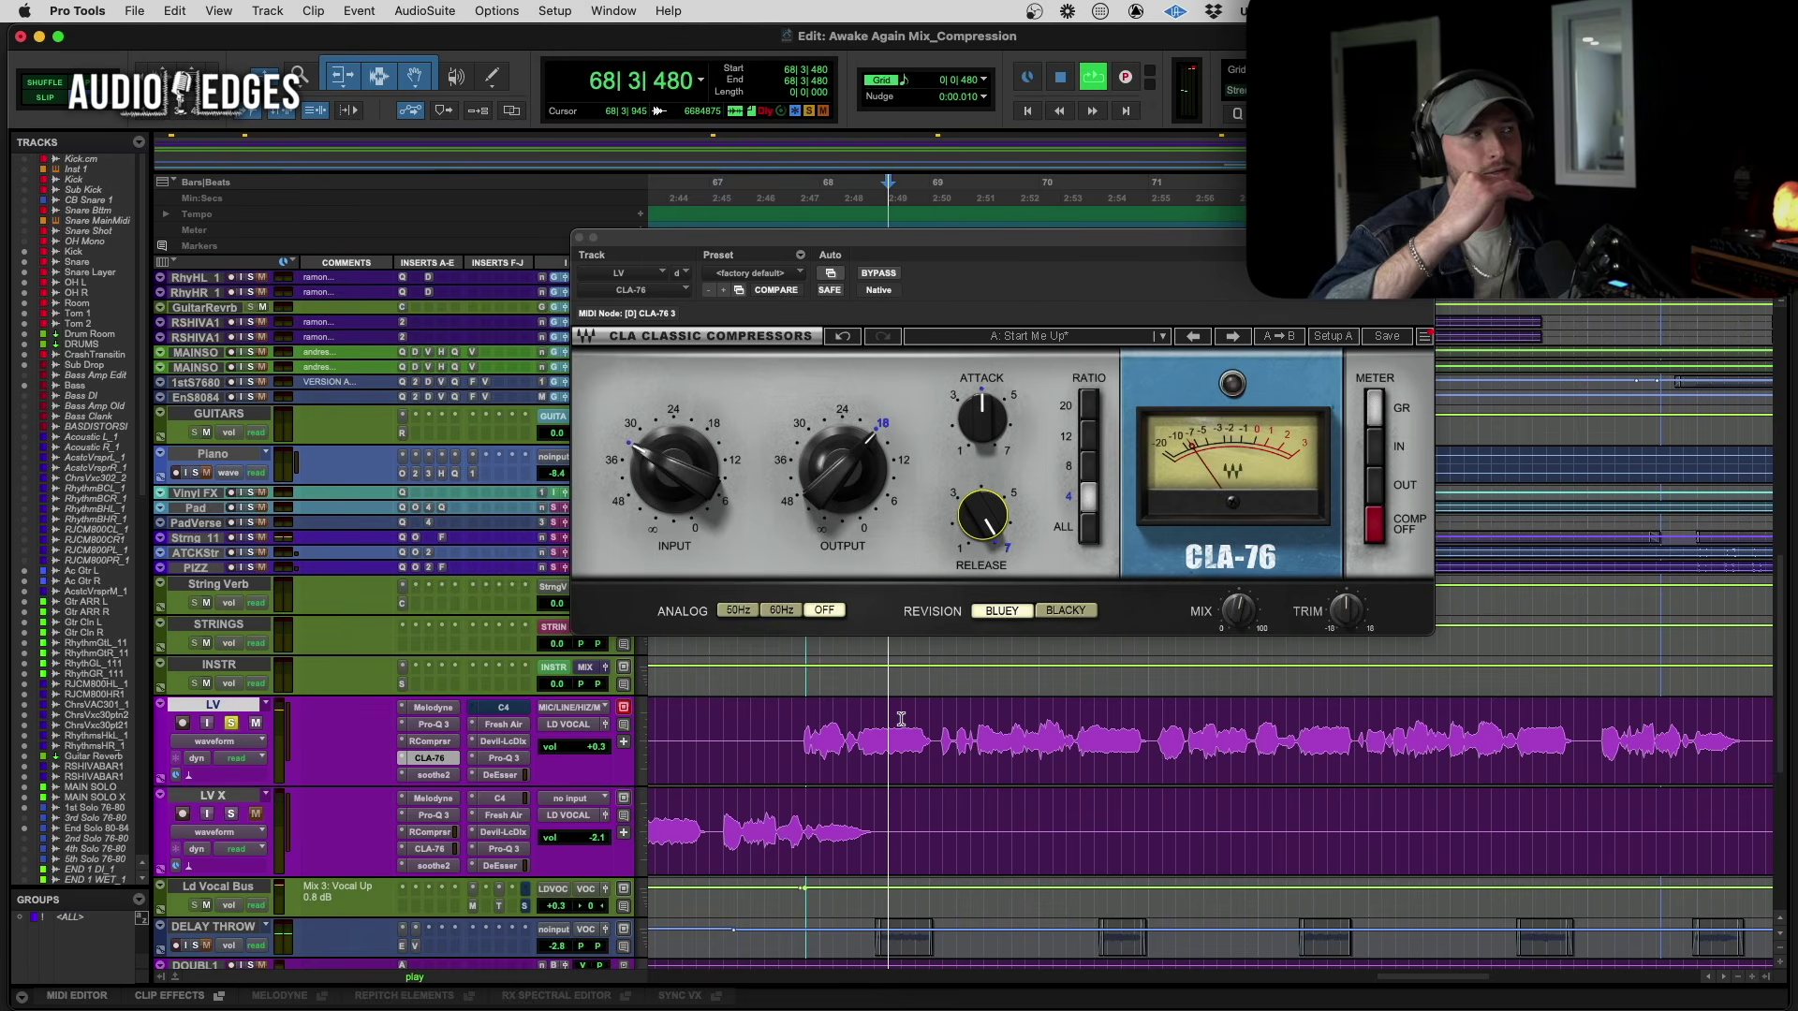
key(space)
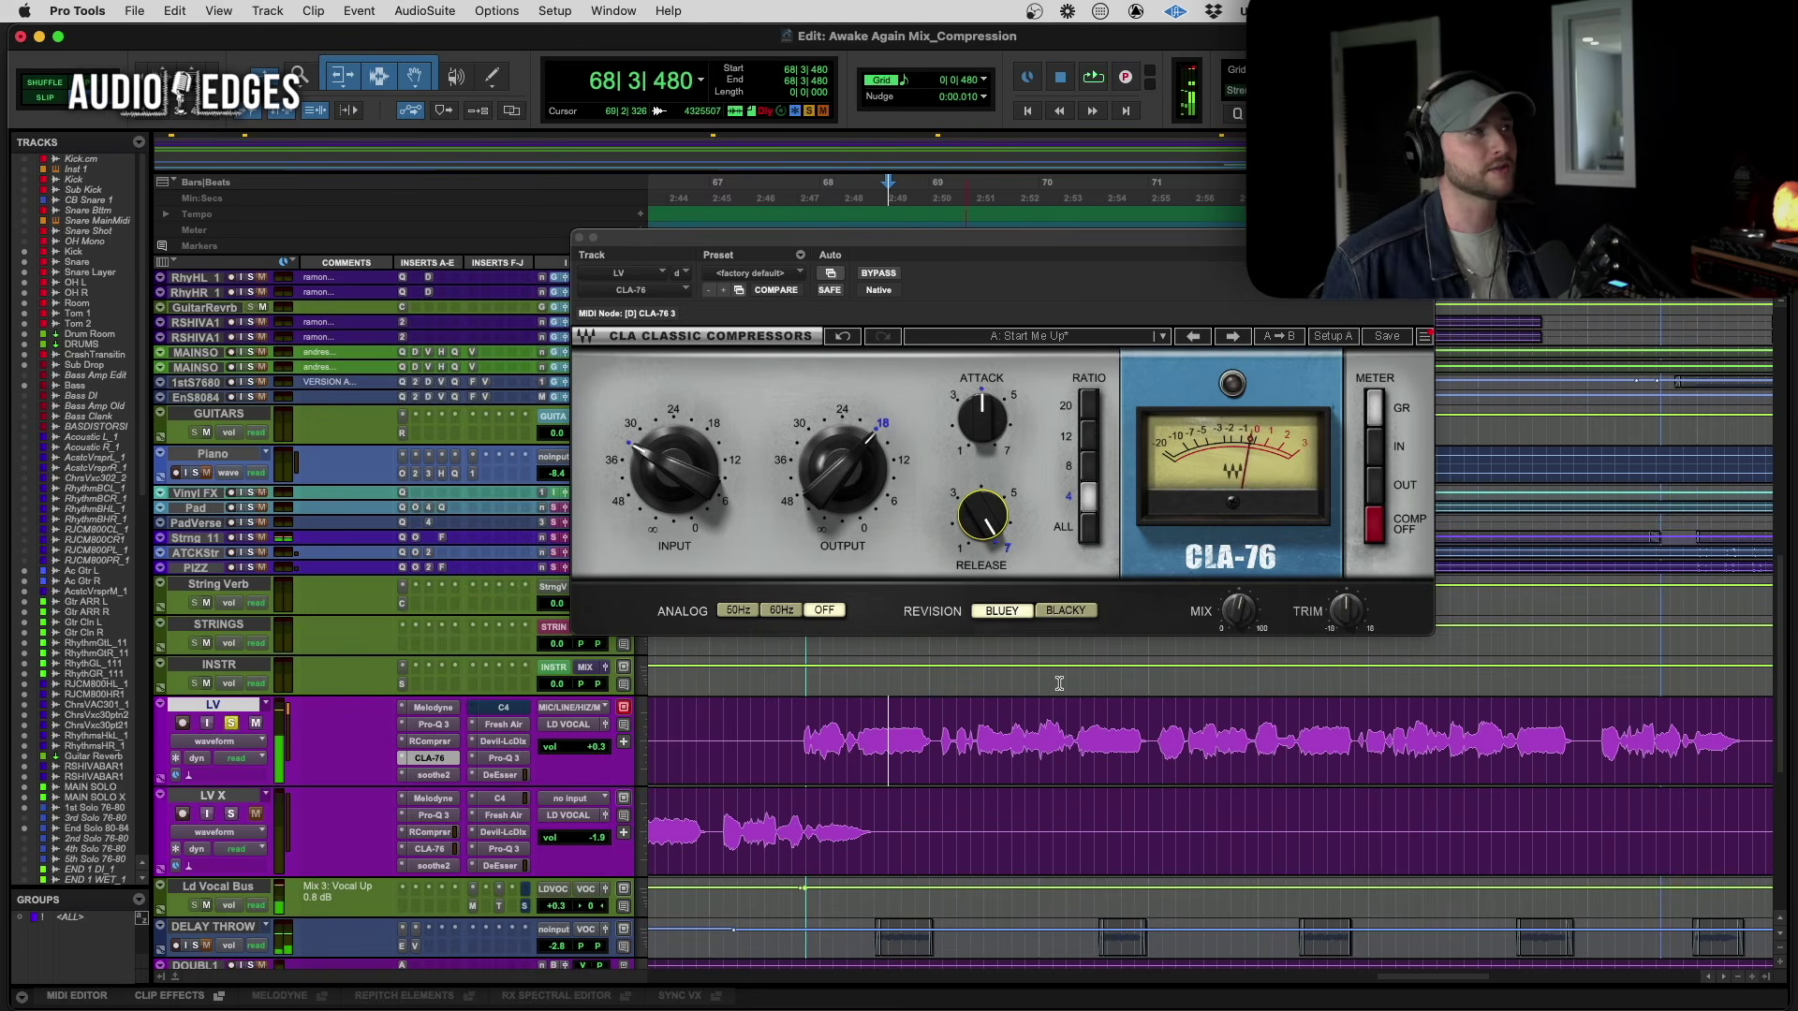
Set the CLA-76 release to 3.00 and audition the lead vocal from 68|3|480
drag(969, 527, 969, 568)
key(space)
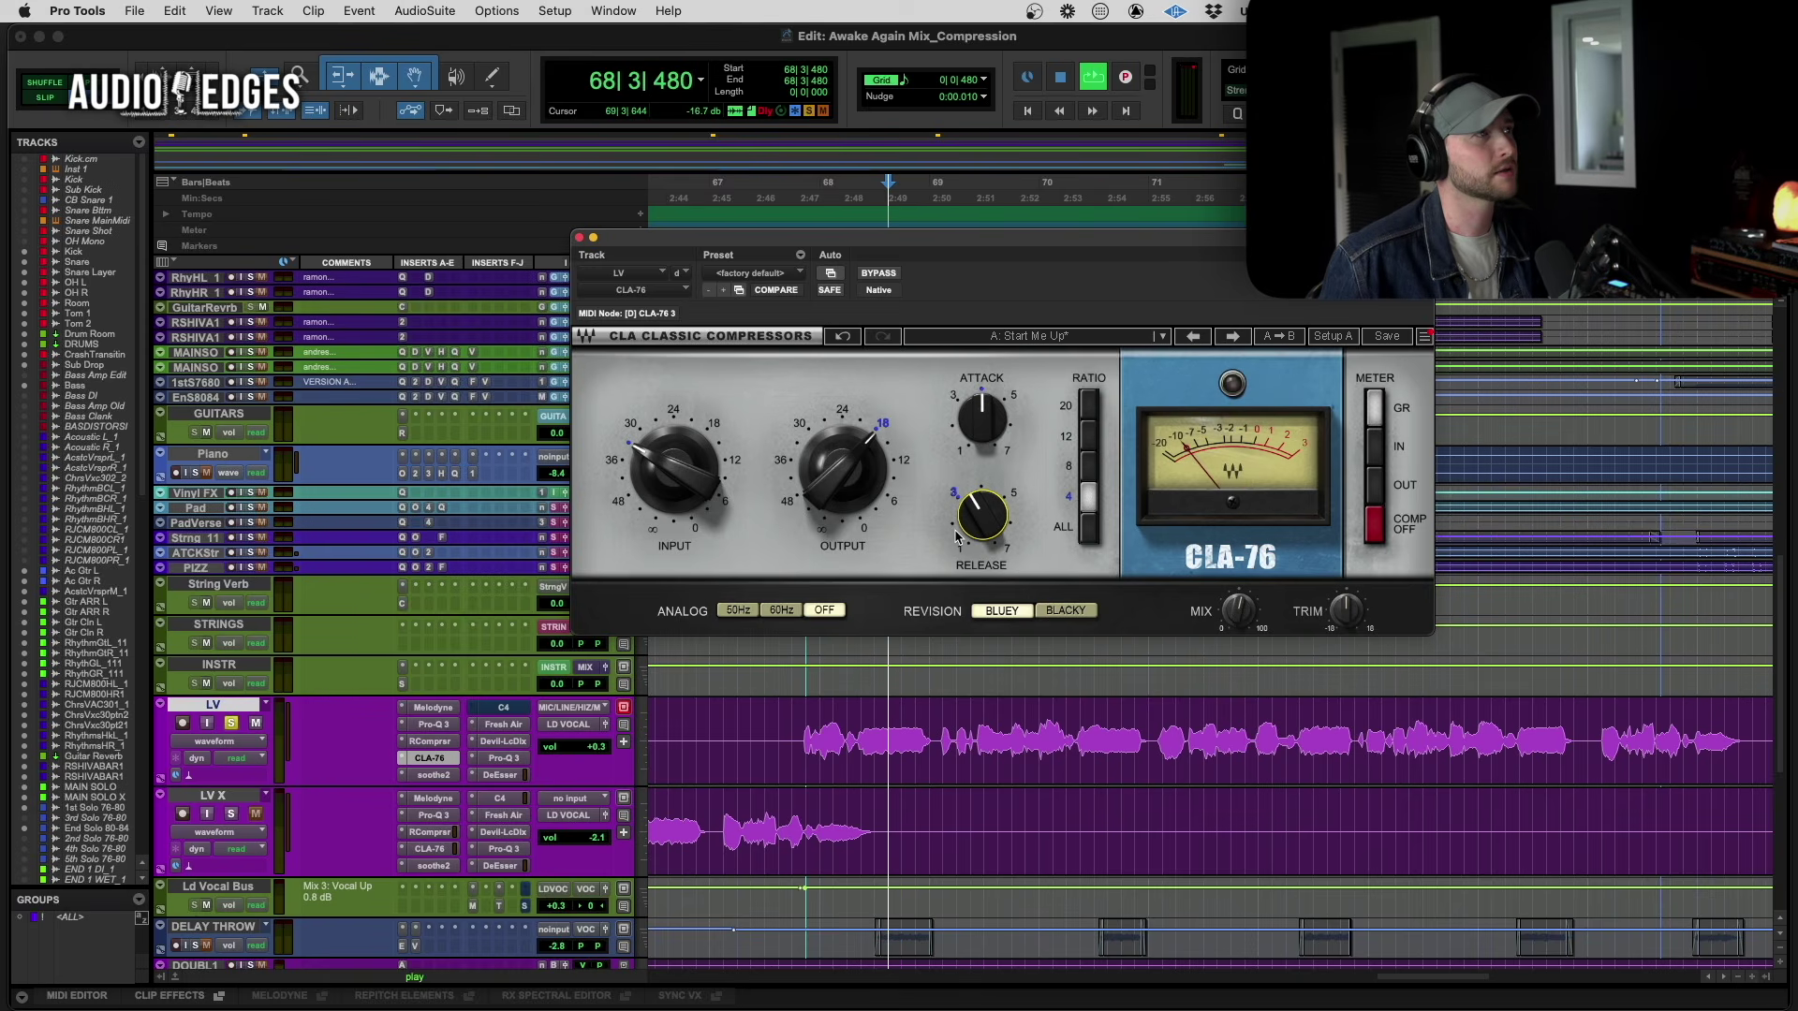
mouse_move(981, 515)
key(space)
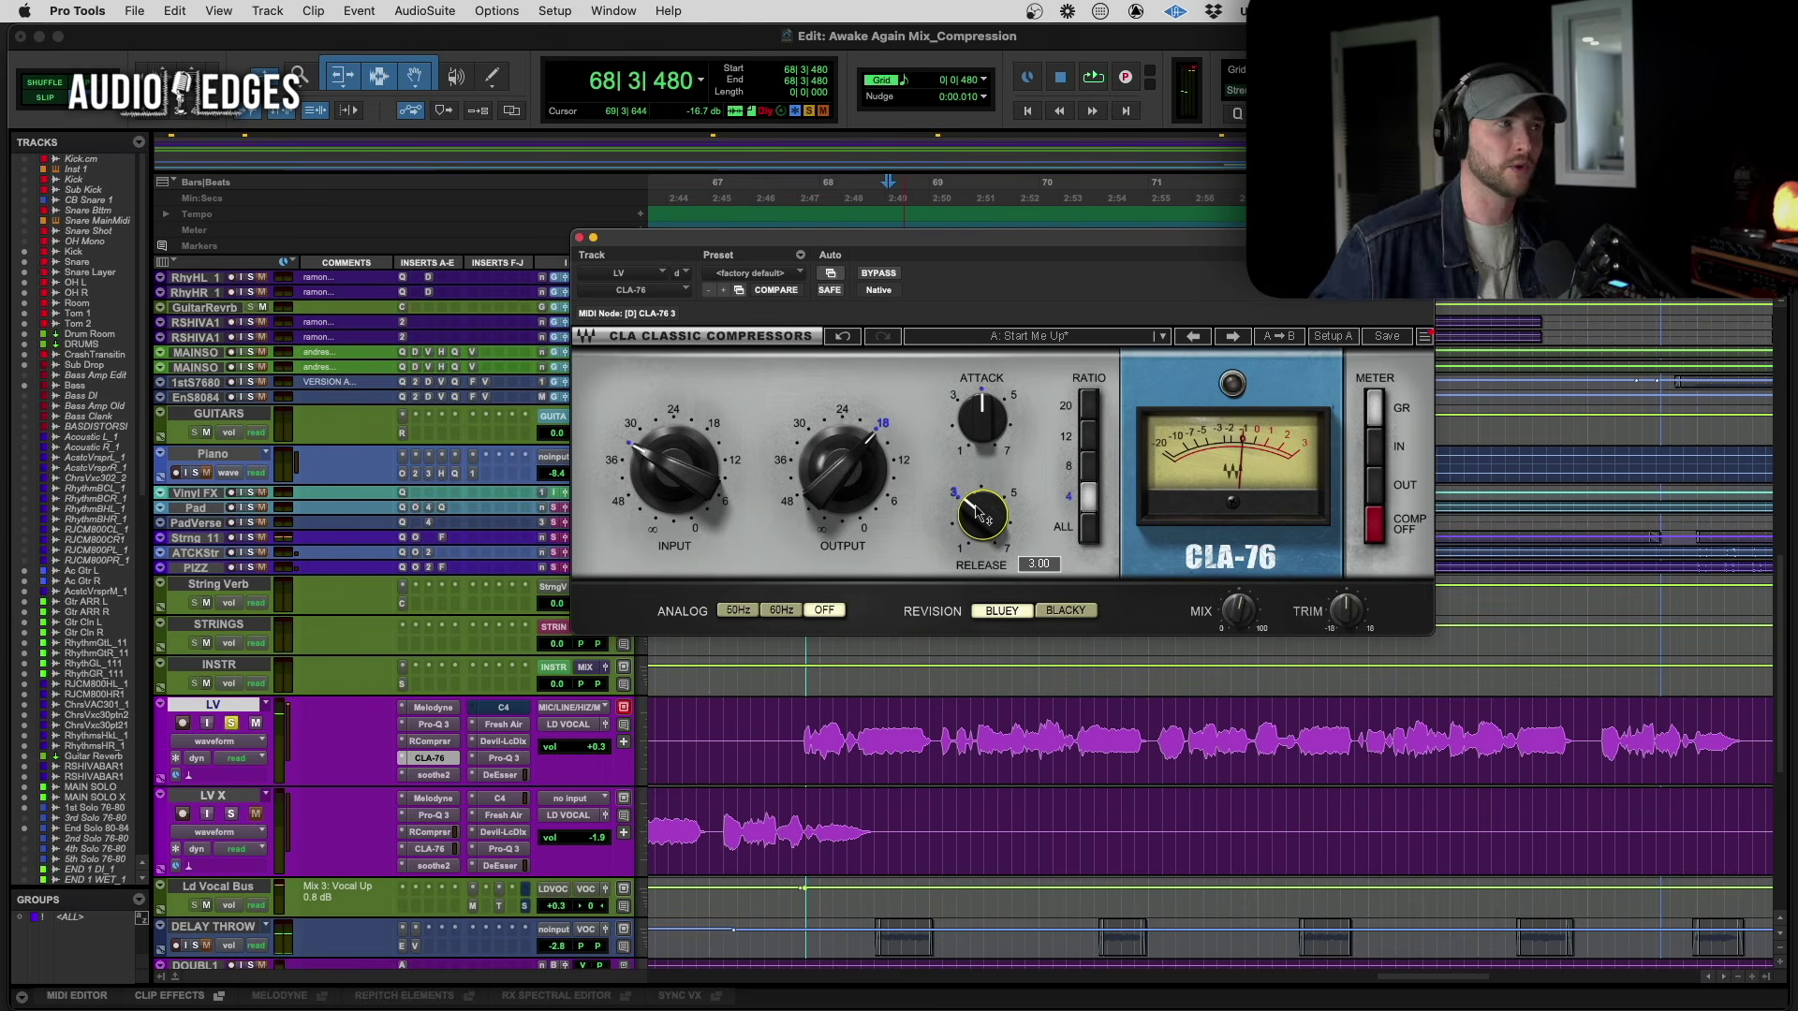
Return the CLA-76 release to 7 and audition the lead vocal, continuing from 69|1|480
drag(981, 515, 981, 487)
key(space)
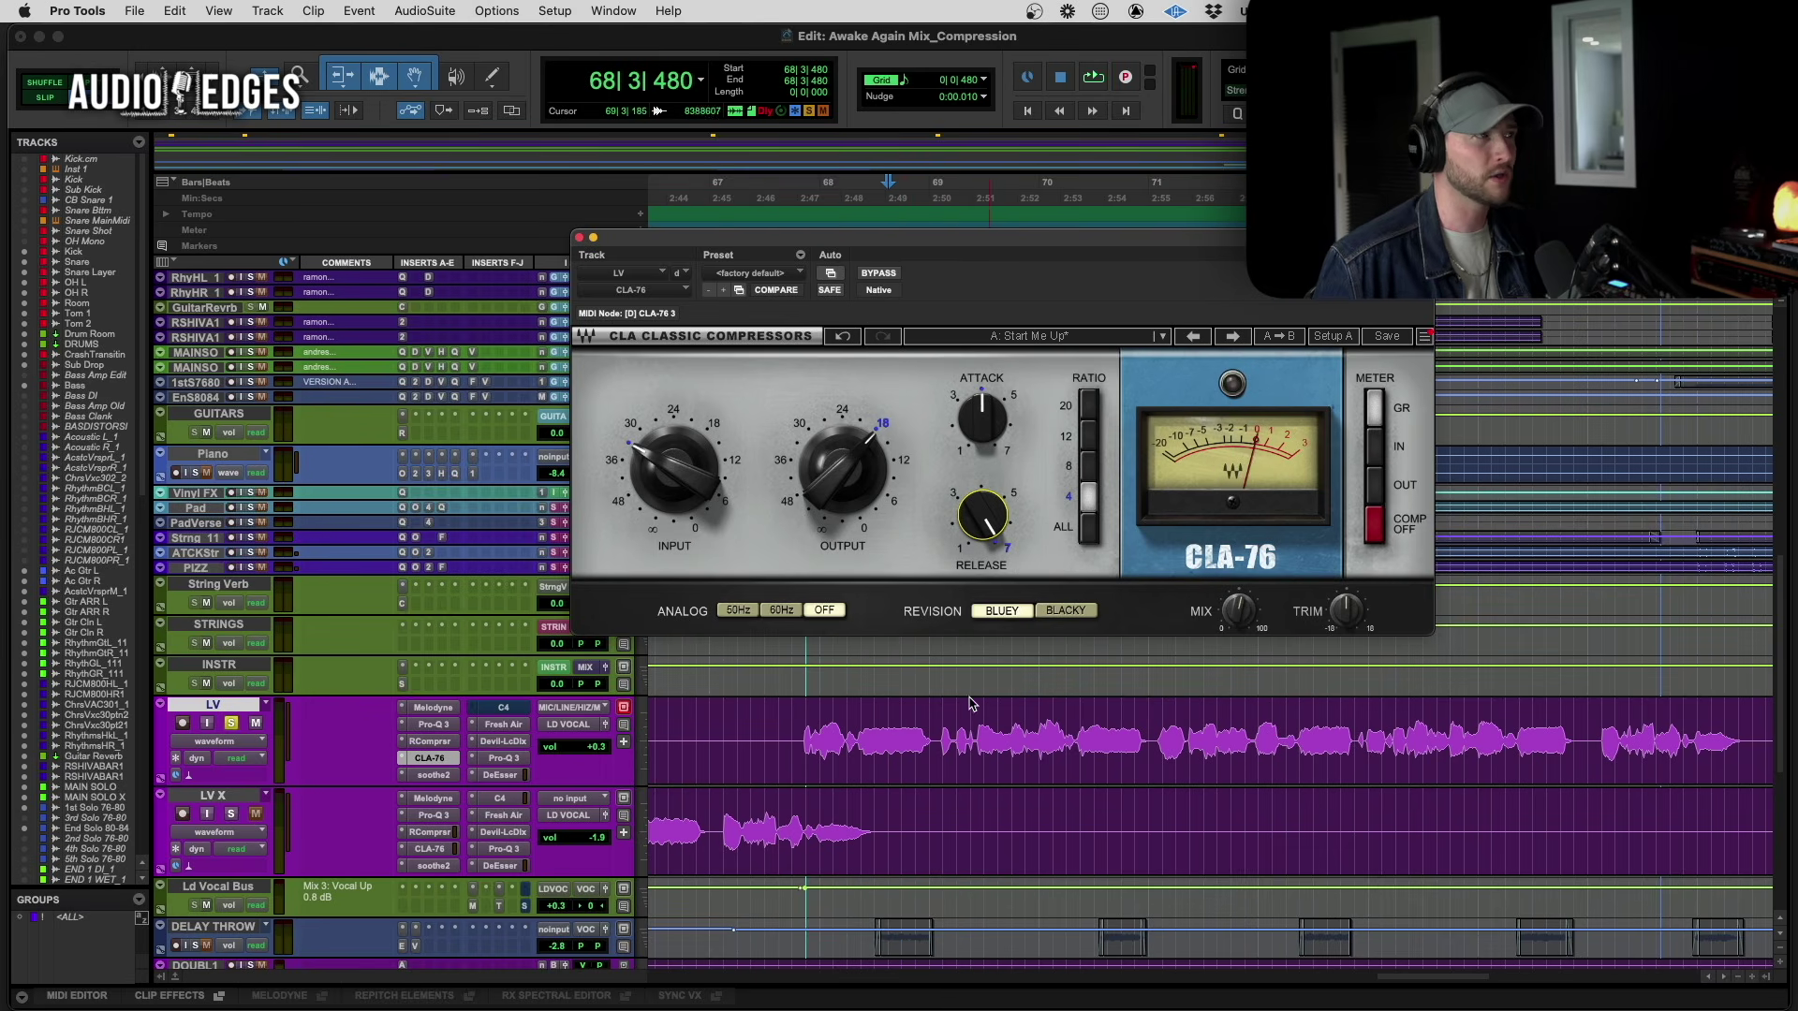
key(space)
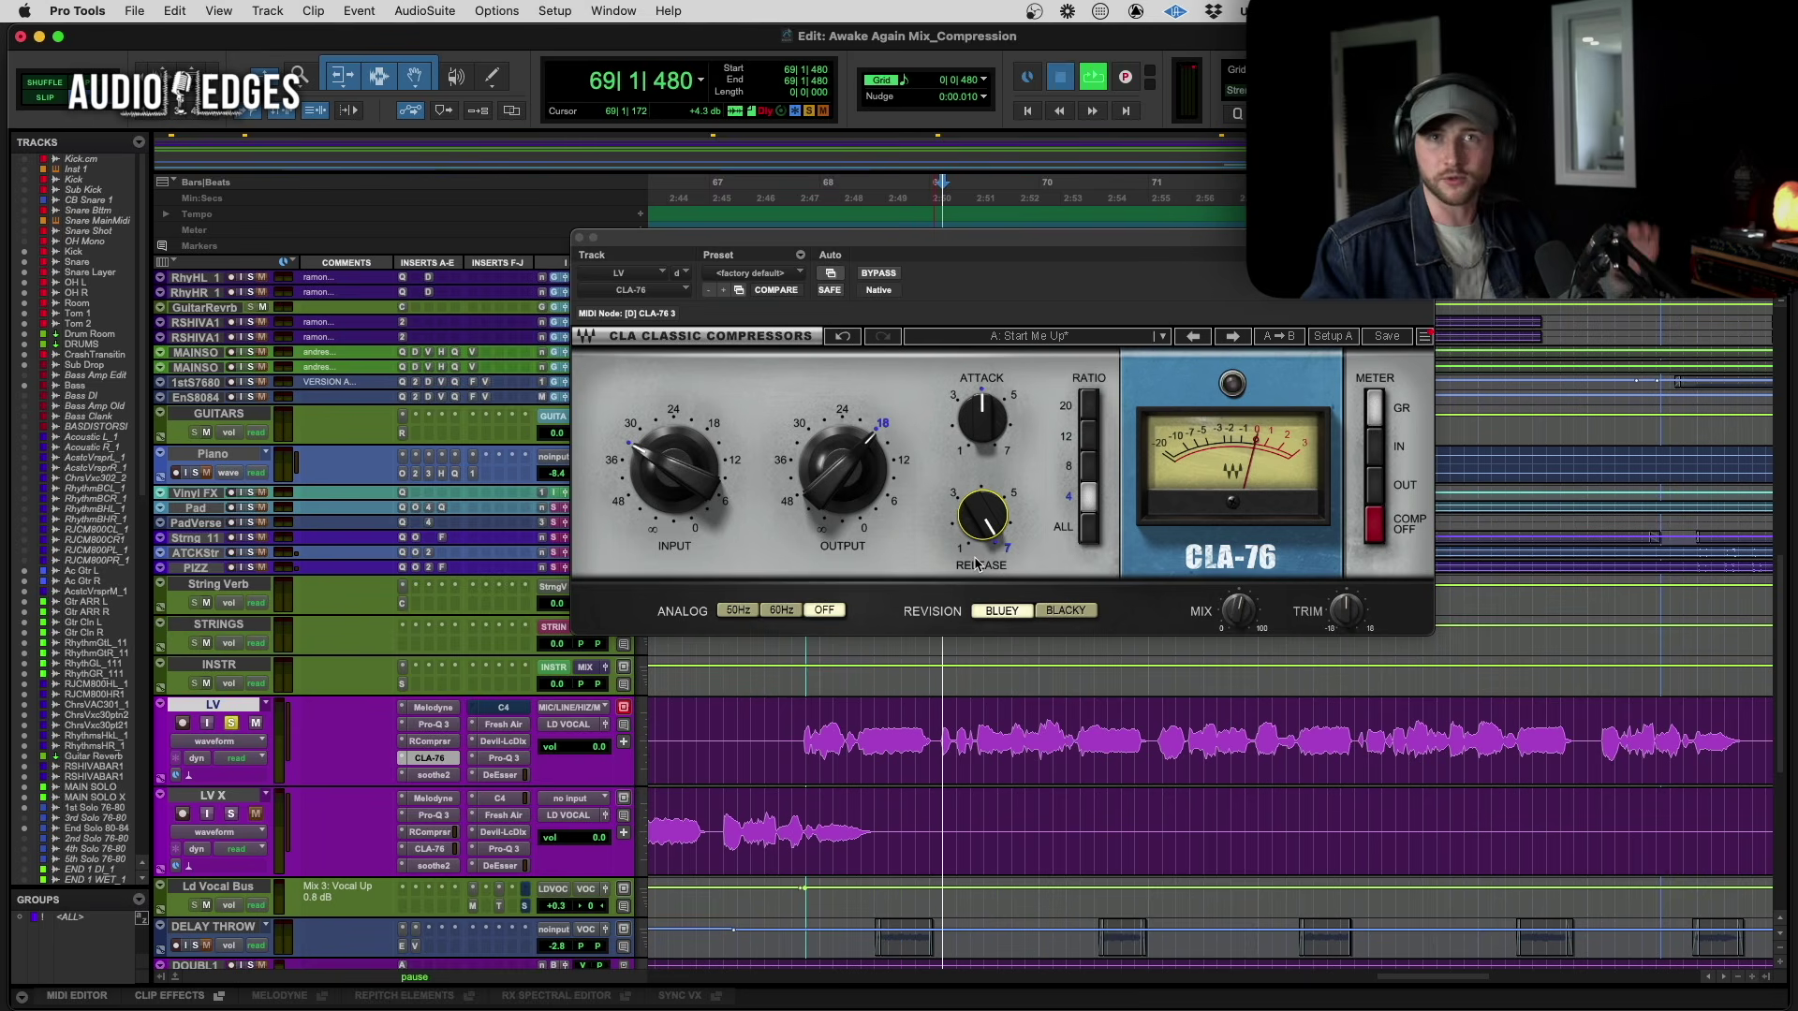
key(space)
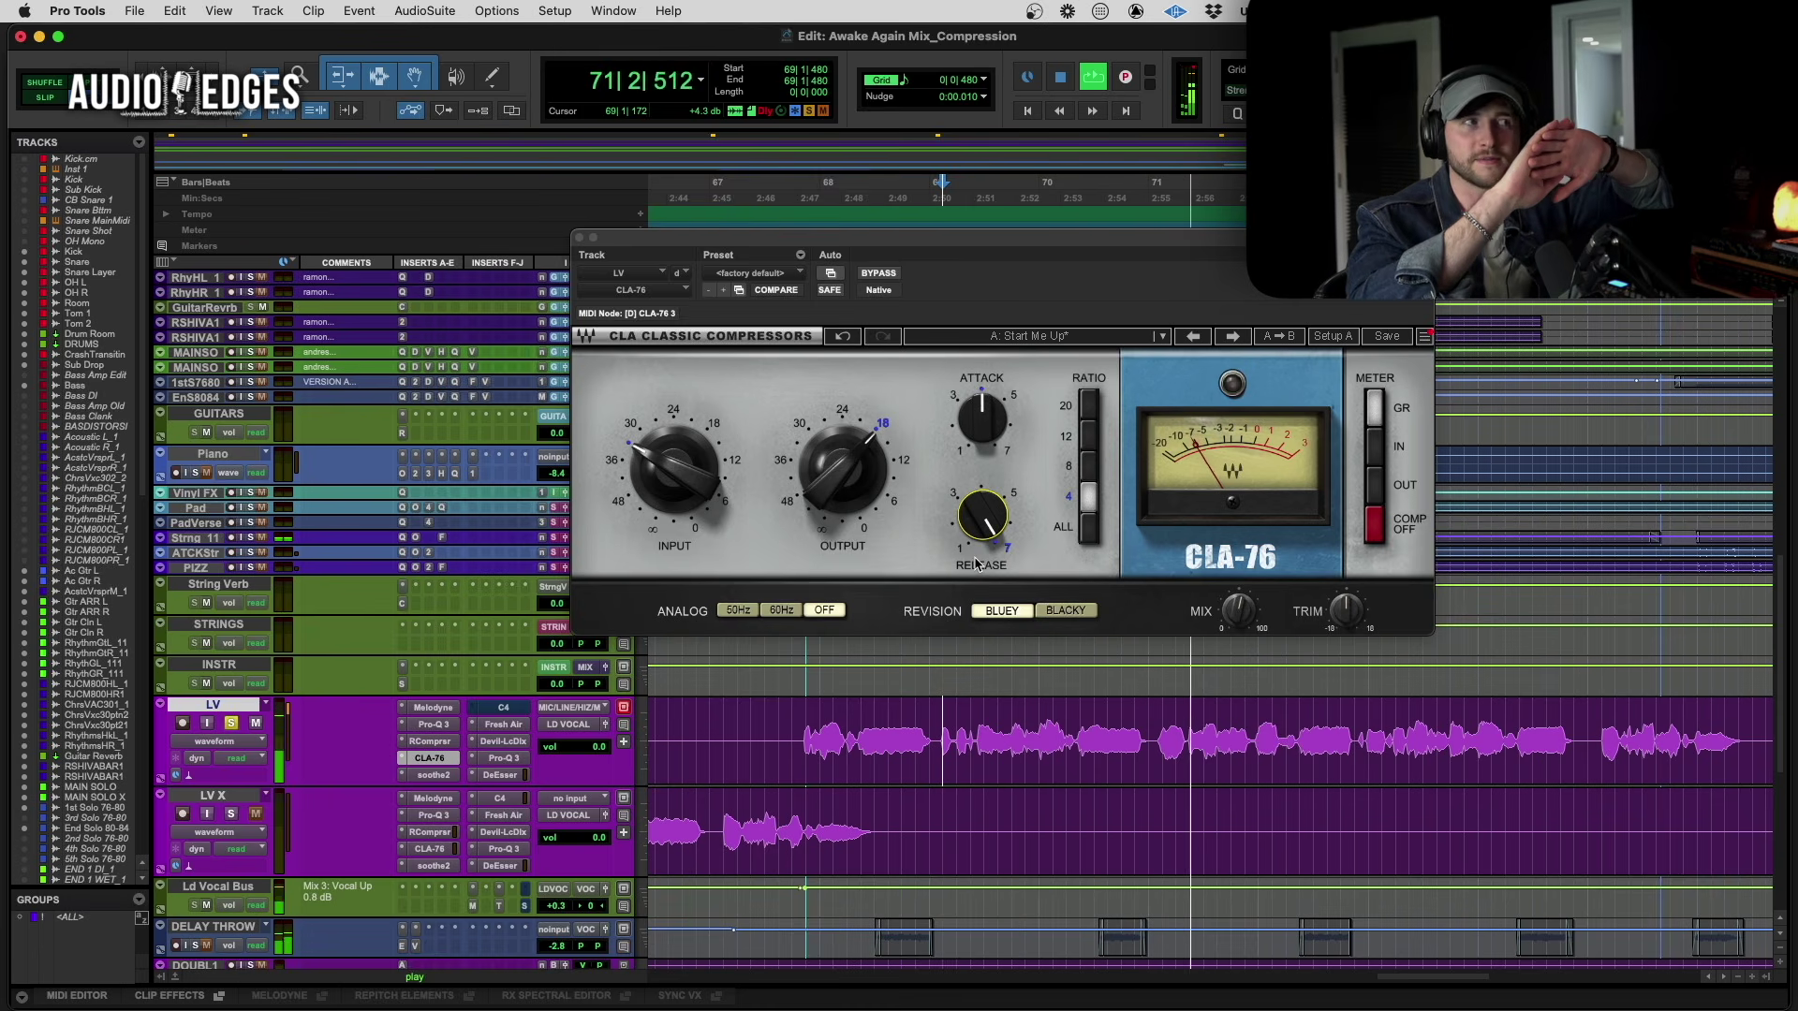
key(space)
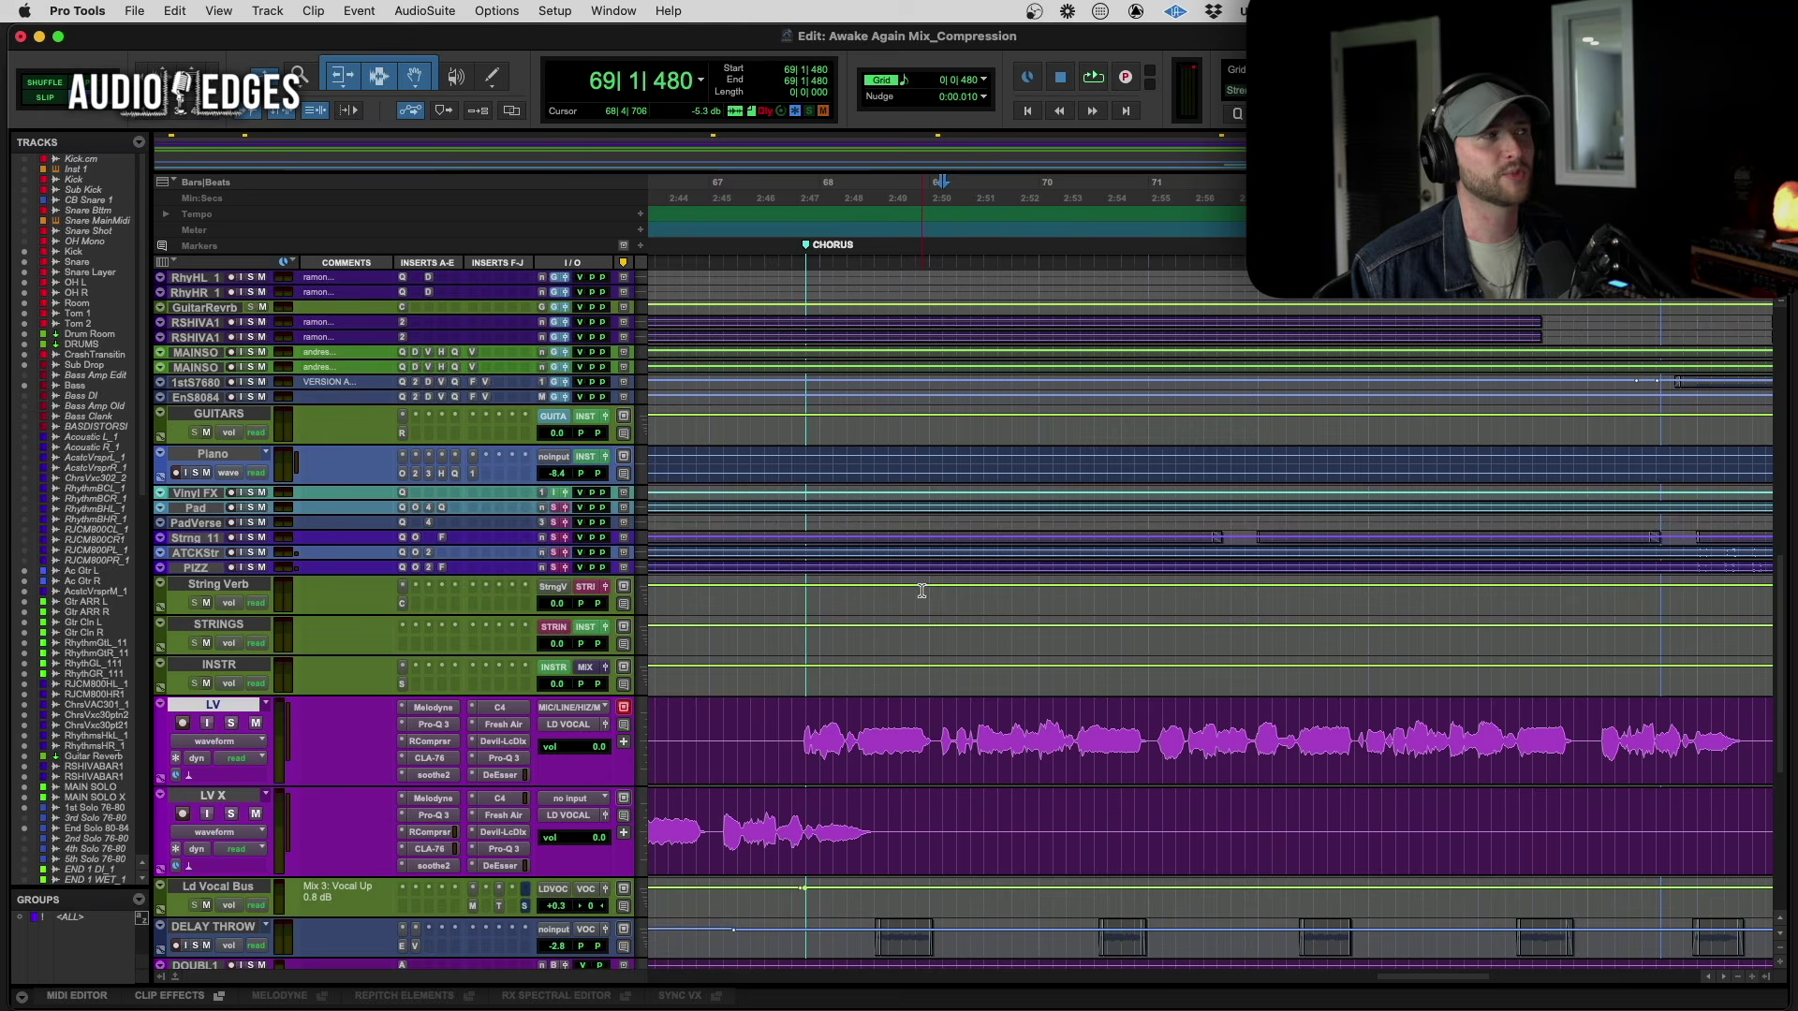
Increase the height of the LV track
key(ctrl+Up)
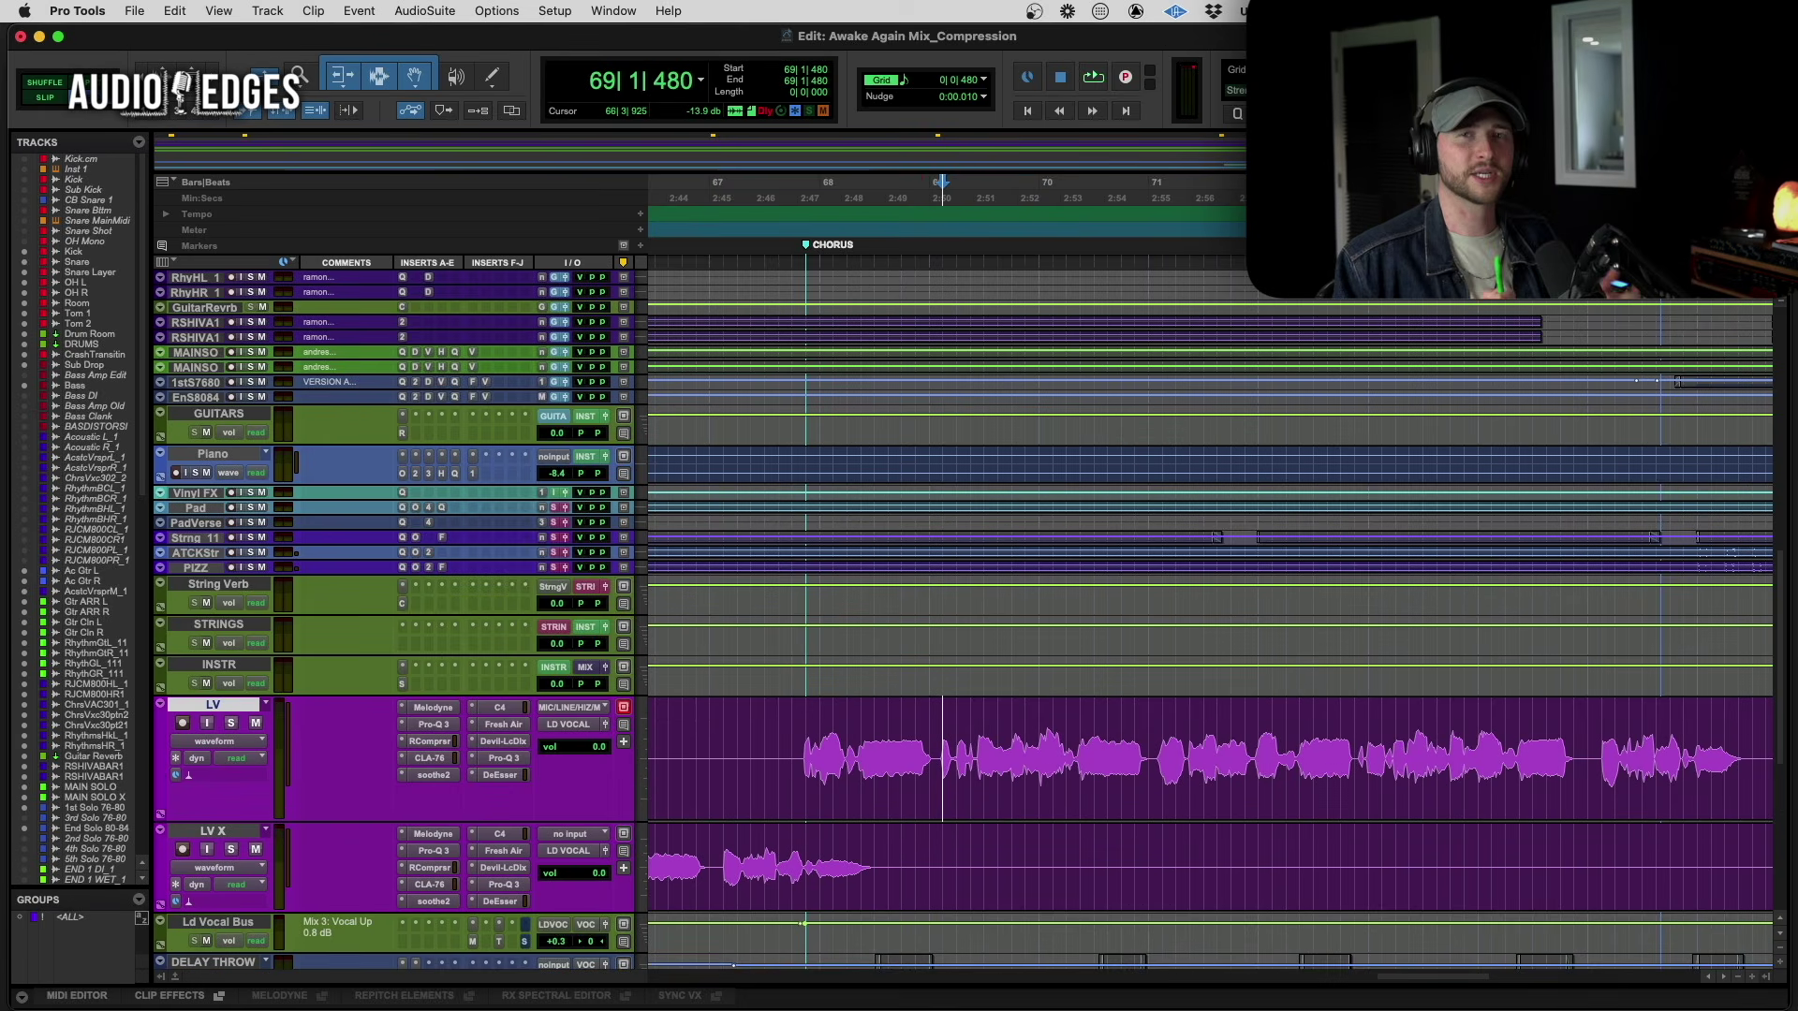